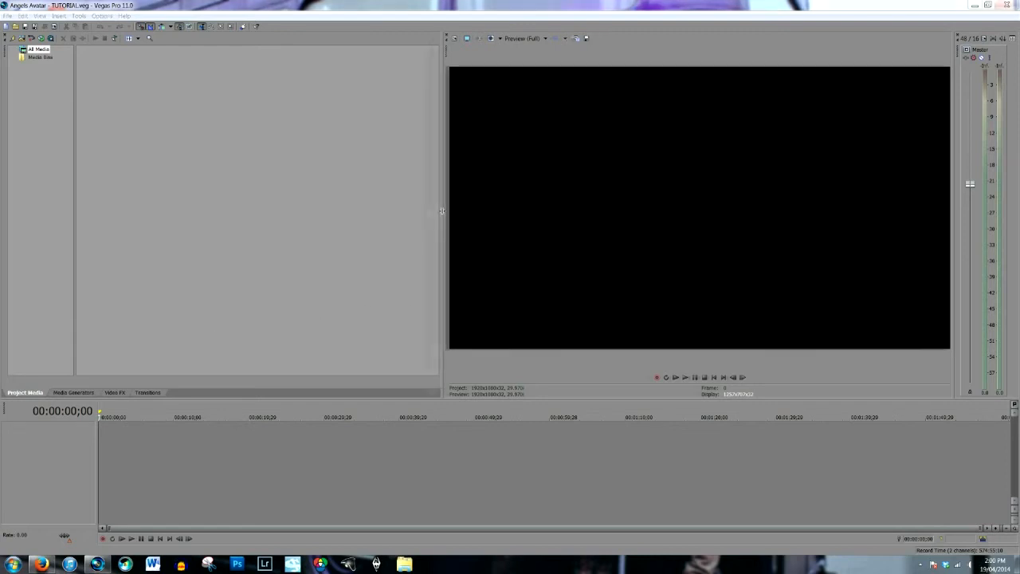
# Step: Widen the video preview and import the audio file "Angels - The xx" from the All Music folder into the project media
pyautogui.moveTo(448, 215); pyautogui.dragTo(429, 214)
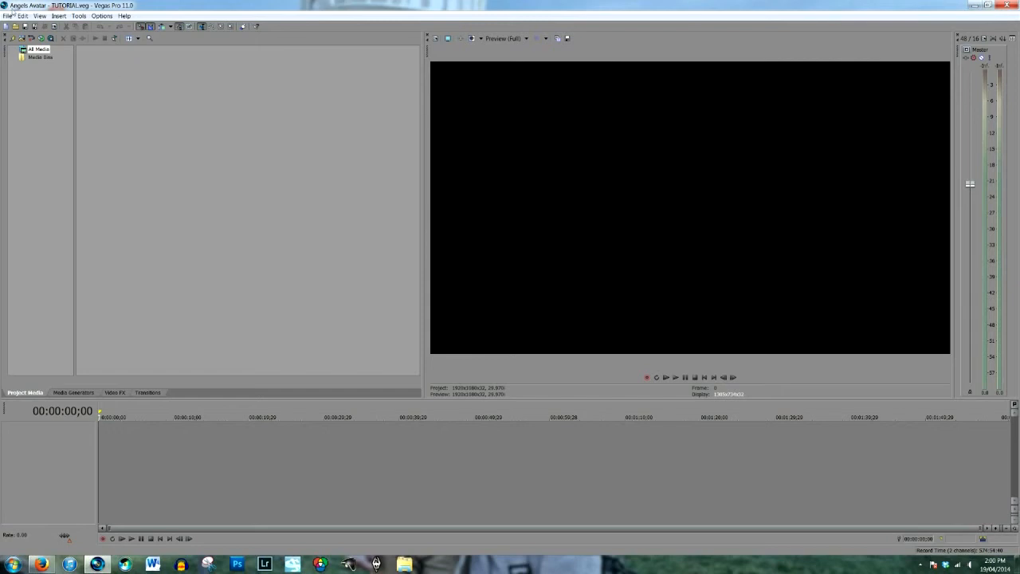
pyautogui.click(7, 15)
pyautogui.moveTo(55, 114)
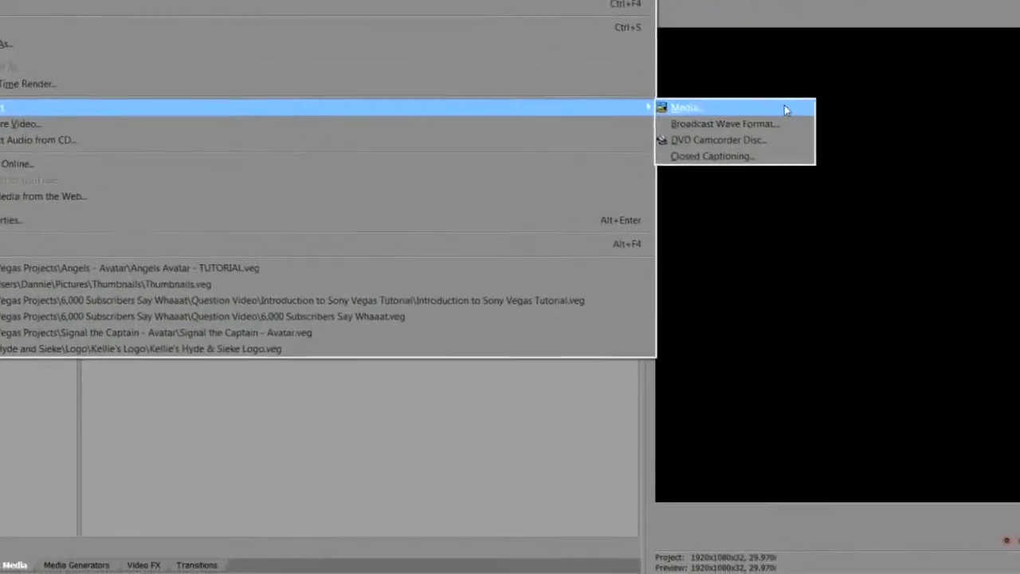
pyautogui.click(635, 114)
pyautogui.click(412, 263)
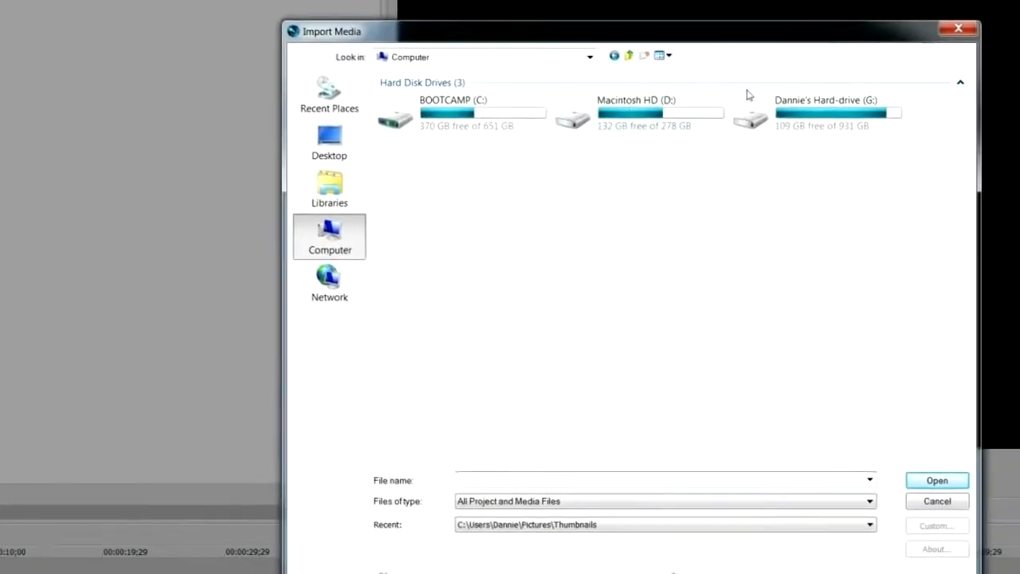
pyautogui.doubleClick(815, 118)
pyautogui.doubleClick(299, 215)
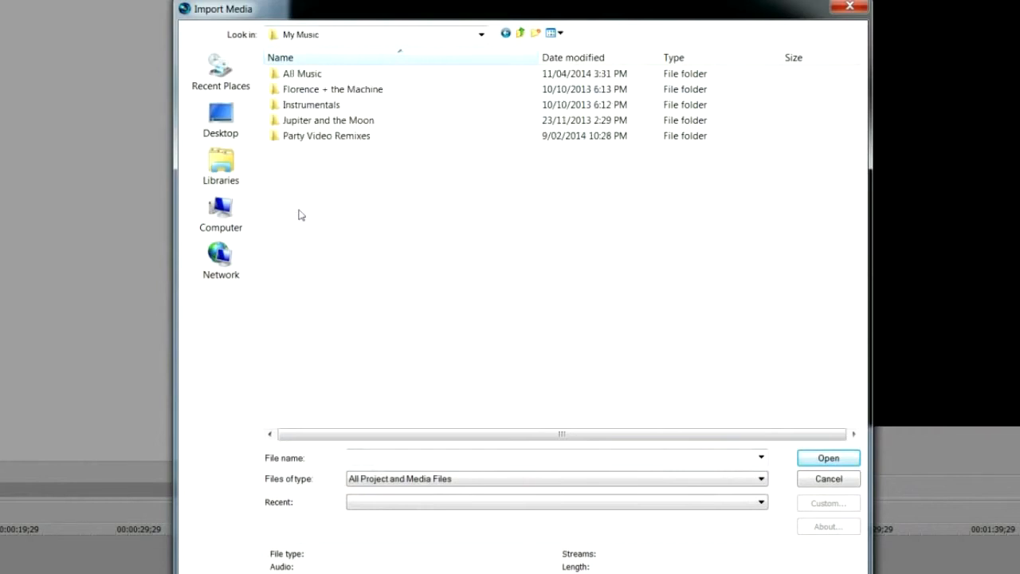
pyautogui.doubleClick(307, 75)
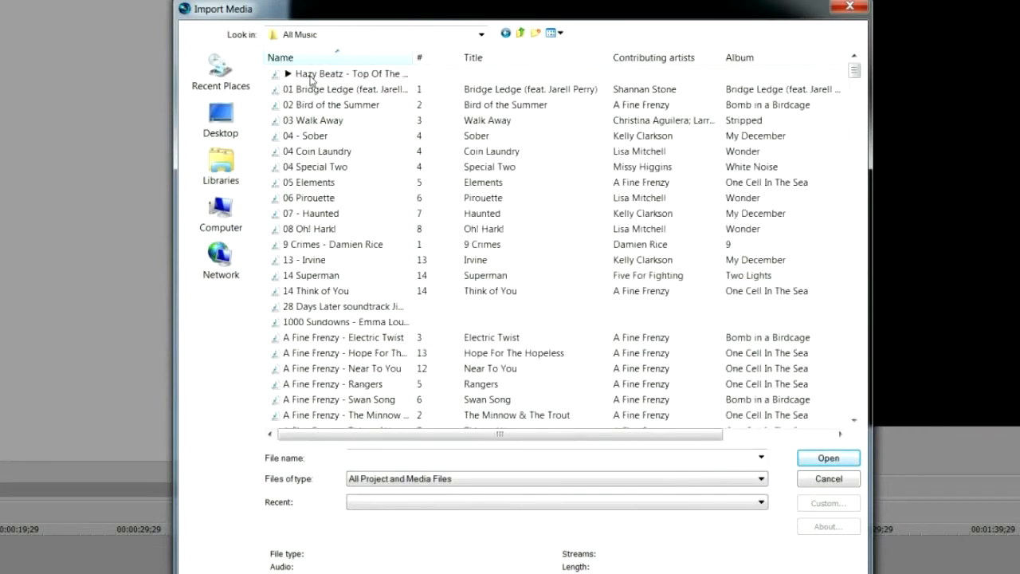
pyautogui.click(349, 137)
pyautogui.write('ang')
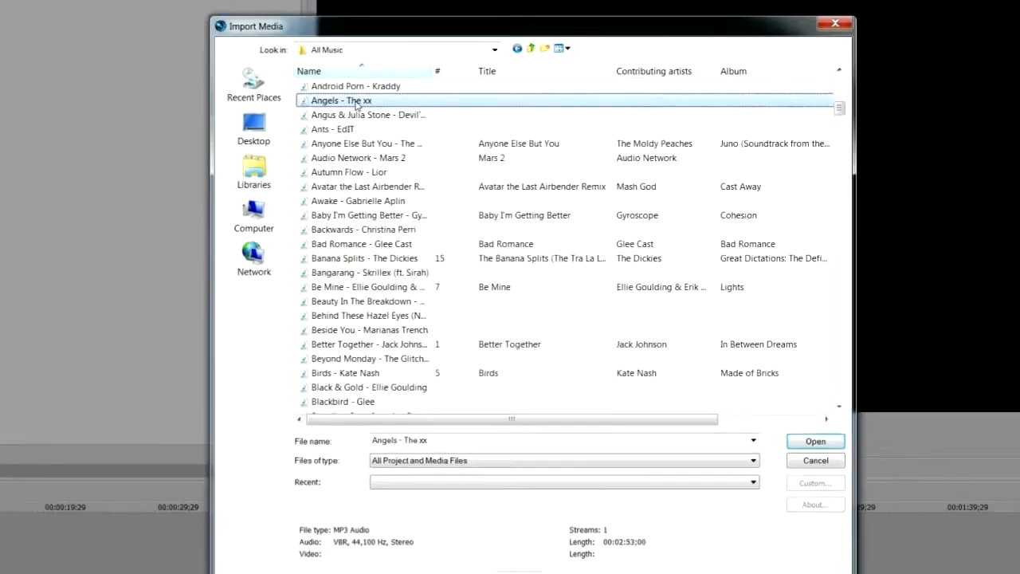
pyautogui.doubleClick(357, 104)
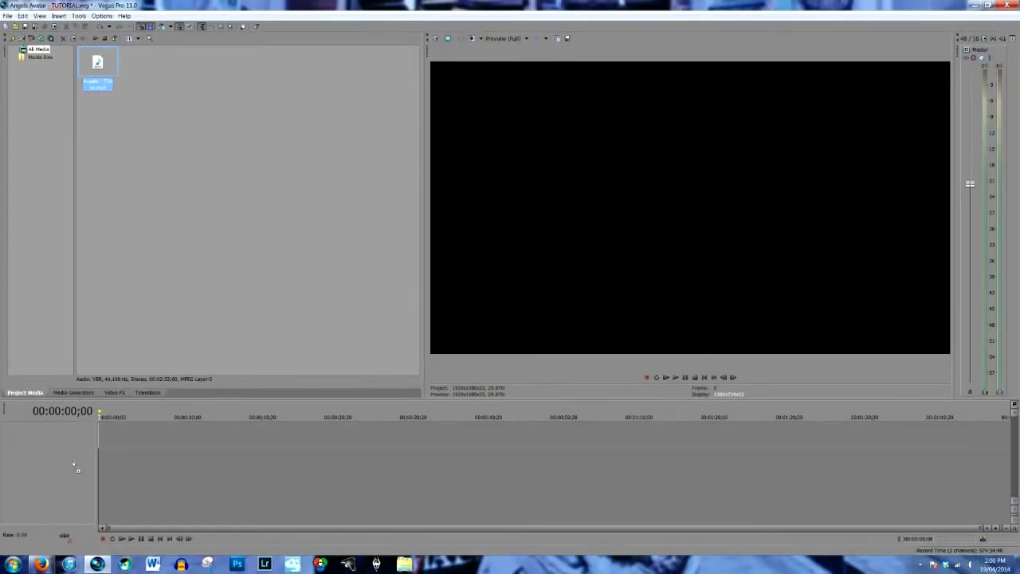
# Step: Place the imported song at the very start of the timeline and insert three video tracks above it
pyautogui.moveTo(78, 469); pyautogui.dragTo(80, 466)
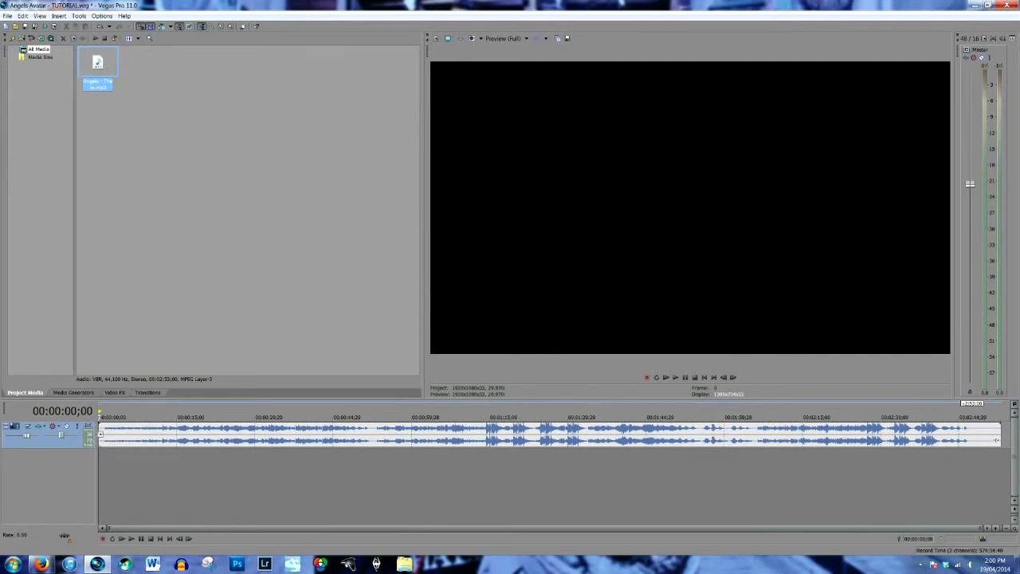
pyautogui.click(996, 440)
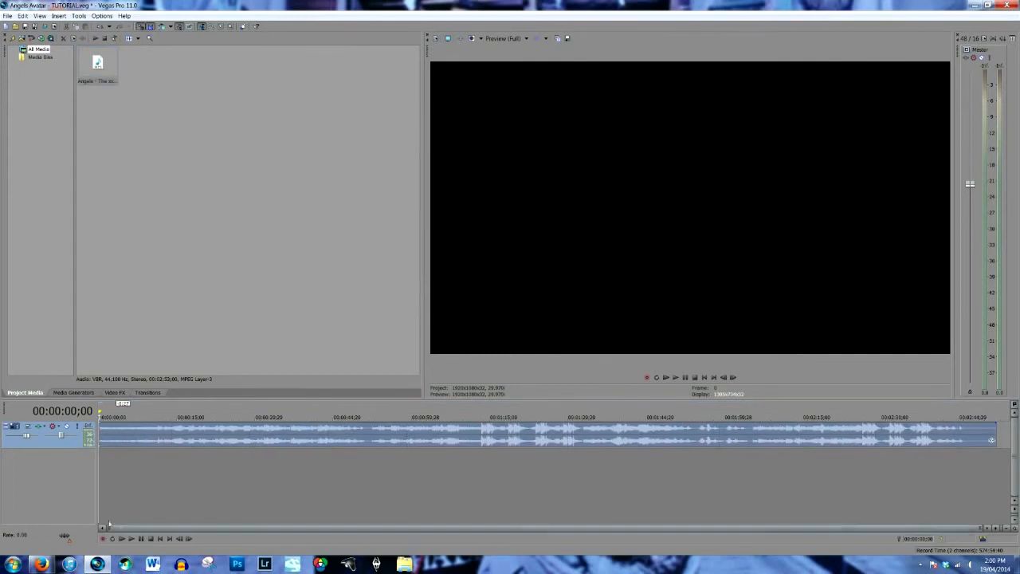
pyautogui.rightClick(68, 484)
pyautogui.click(89, 513)
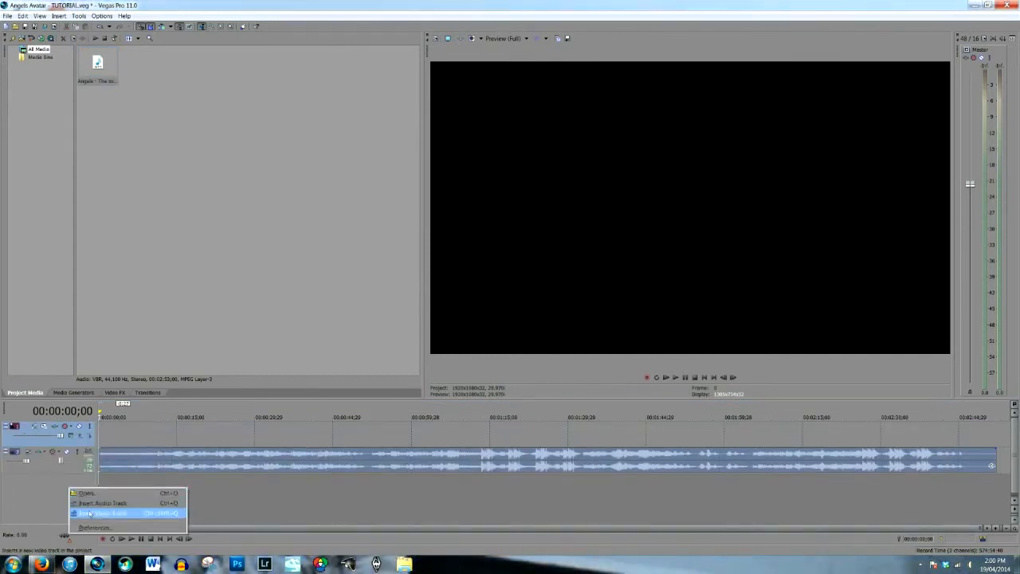
pyautogui.click(90, 513)
pyautogui.rightClick(68, 463)
pyautogui.click(89, 487)
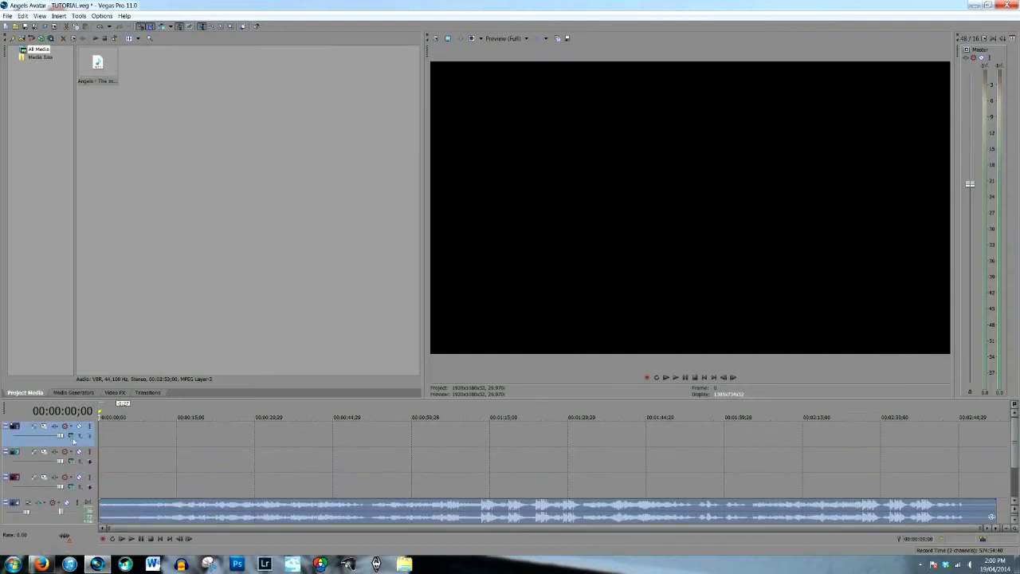
# Step: Set the top video track's compositing mode to Lighten and change the compositing mode of the second video track
pyautogui.click(70, 436)
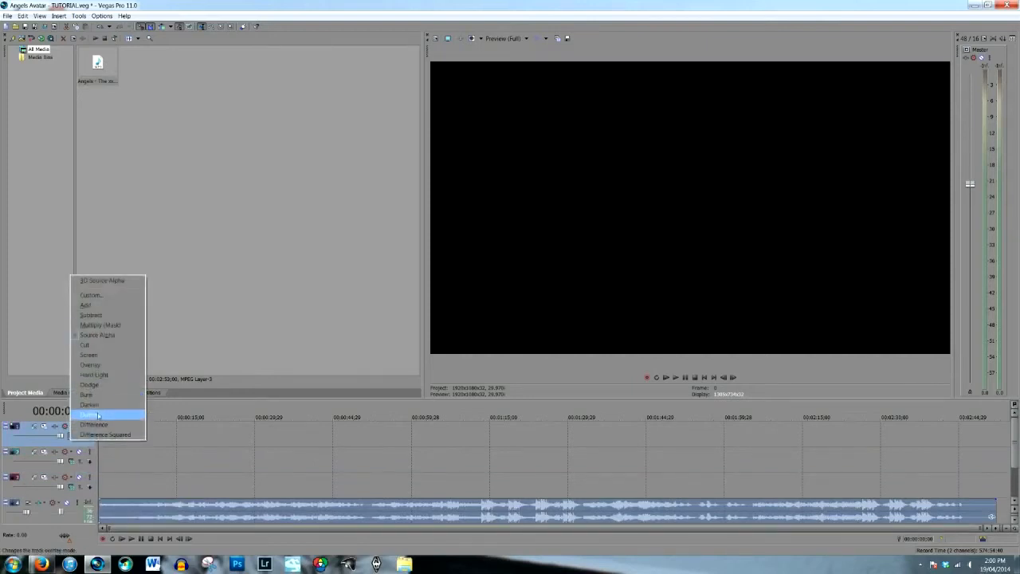
pyautogui.click(99, 415)
pyautogui.click(70, 461)
pyautogui.click(96, 382)
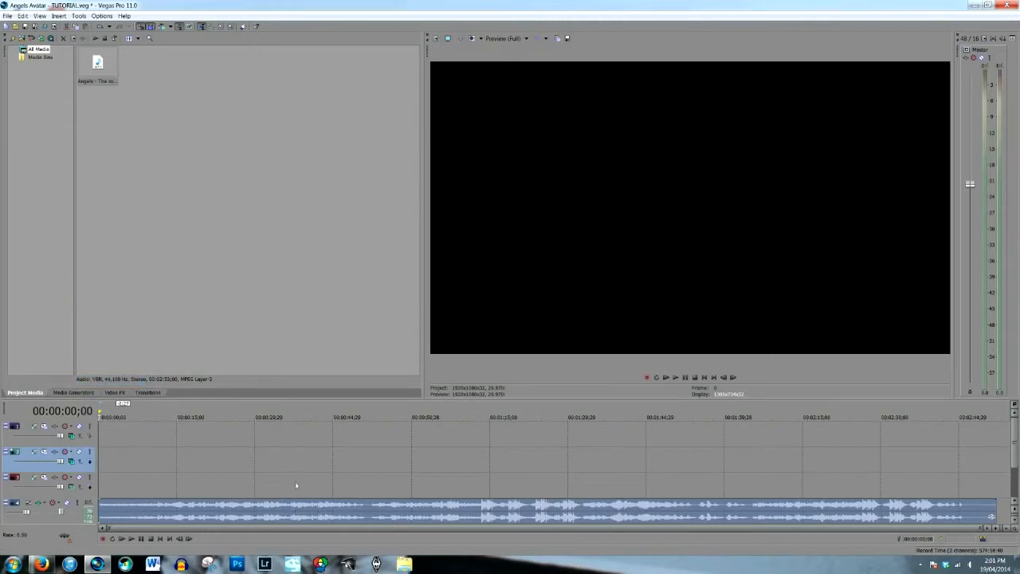
# Step: Listen to parts of the song and split it at 00:02:05;10 and at 00:00:52;07
pyautogui.click(263, 480)
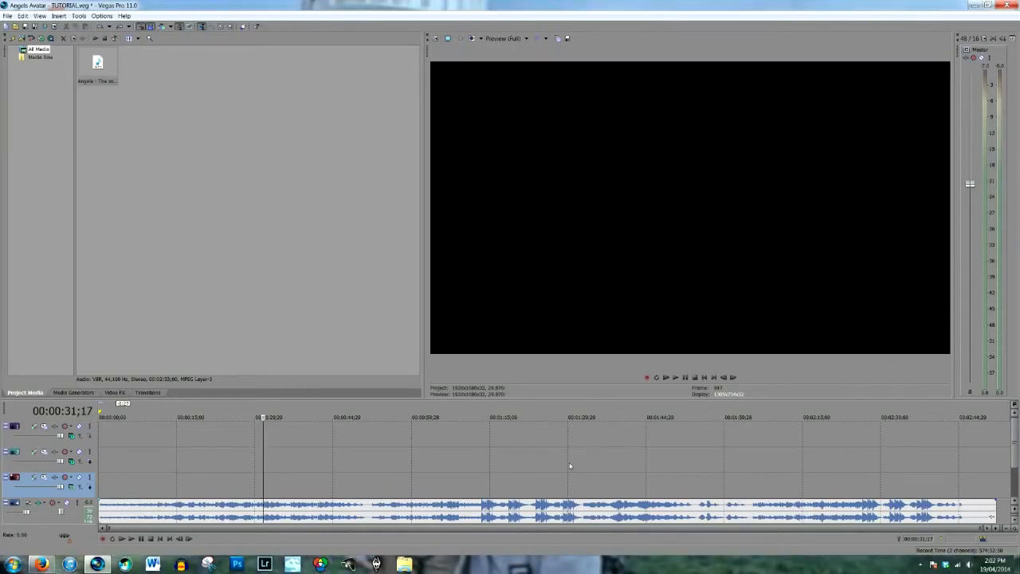
pyautogui.click(372, 513)
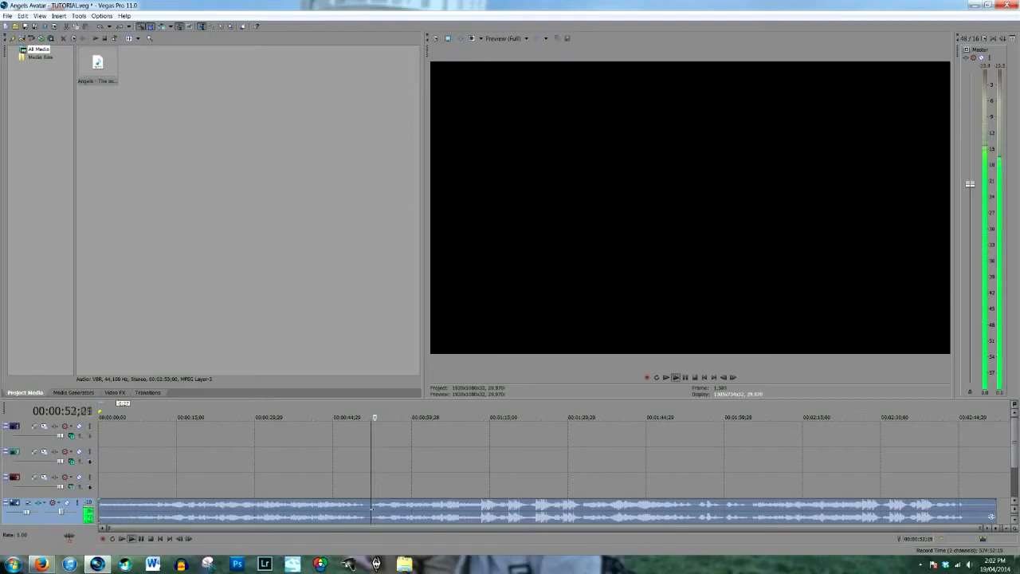
pyautogui.click(754, 512)
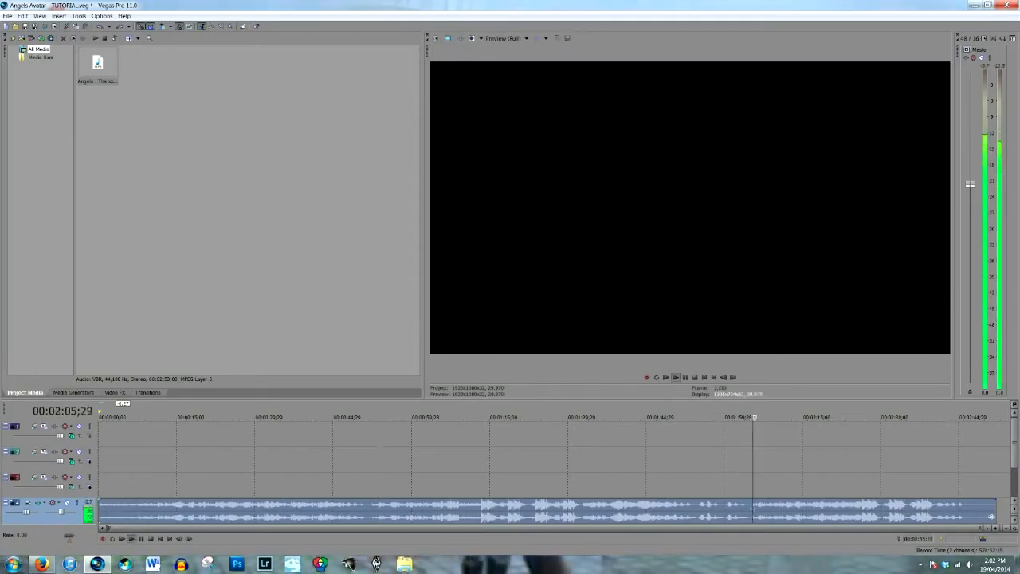
pyautogui.press('space')
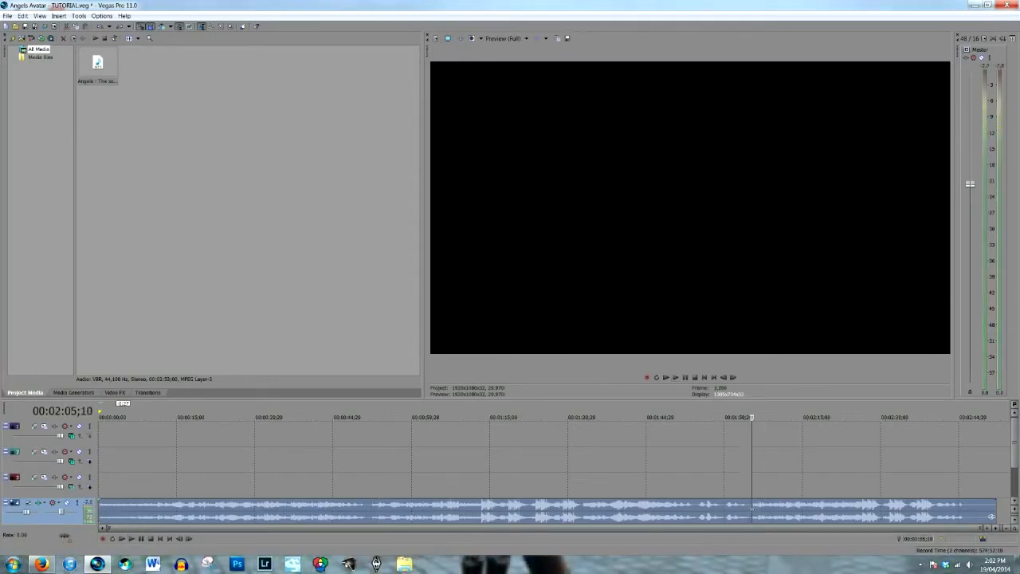
pyautogui.press('s')
pyautogui.click(372, 510)
pyautogui.press('s')
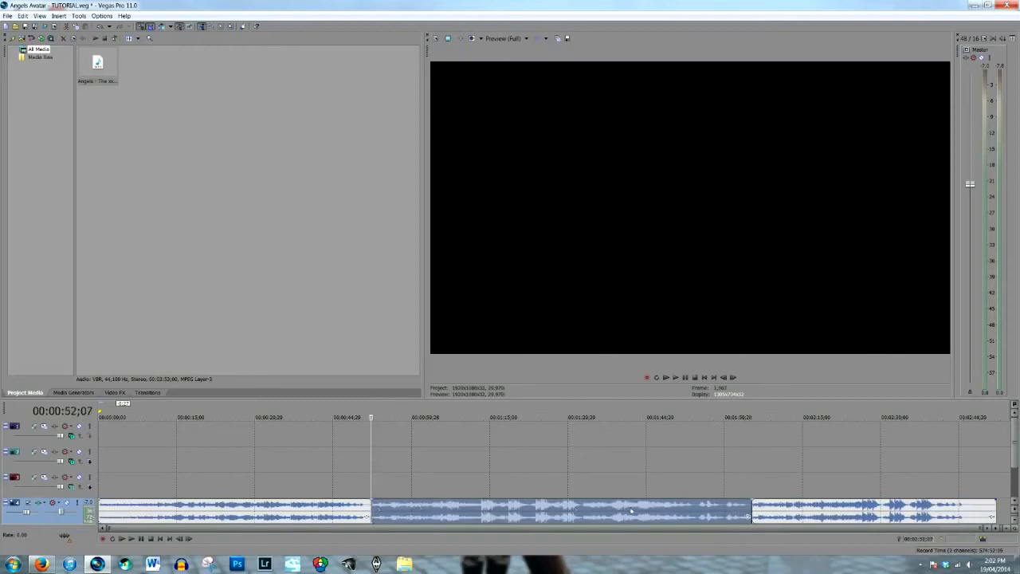
# Step: Delete the middle section of the song and move the last section up against the end of the first
pyautogui.click(630, 511)
pyautogui.press('Delete')
pyautogui.moveTo(762, 514); pyautogui.dragTo(394, 513)
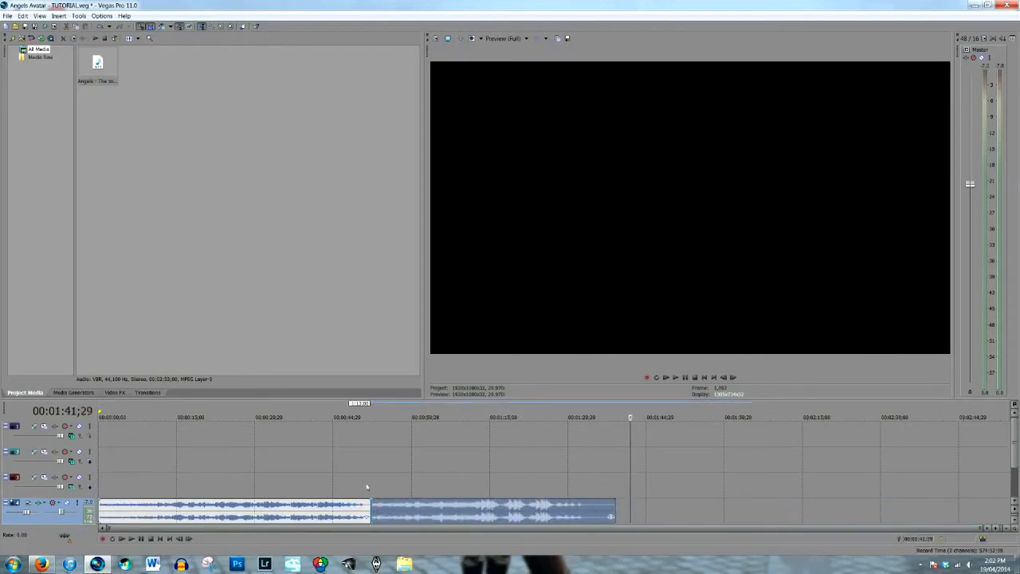
# Step: Extend the first song section slightly over the second to crossfade the join, and play it back to check
pyautogui.click(360, 478)
pyautogui.press('space')
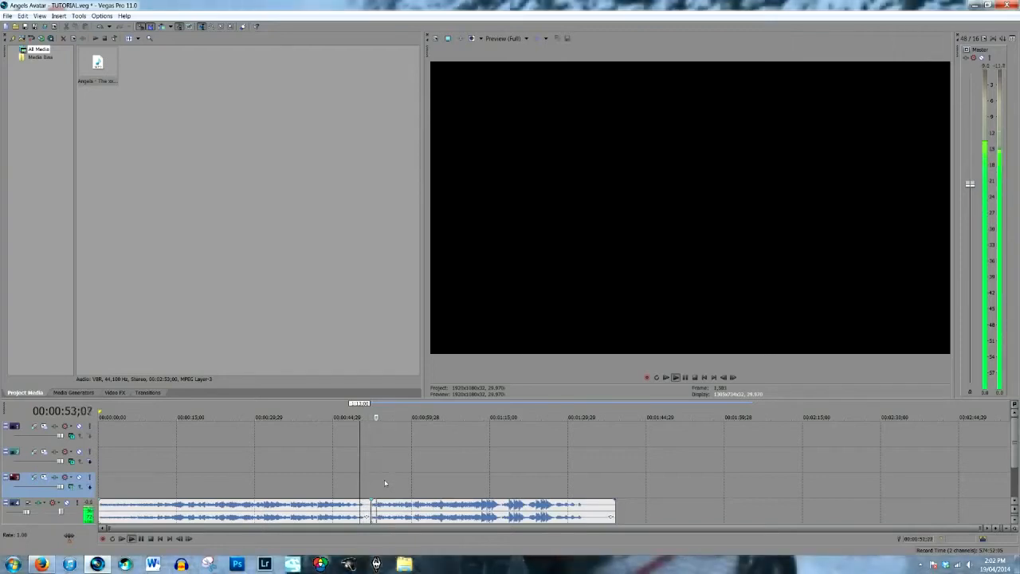
pyautogui.press('Return')
pyautogui.scroll(4, 385, 483)
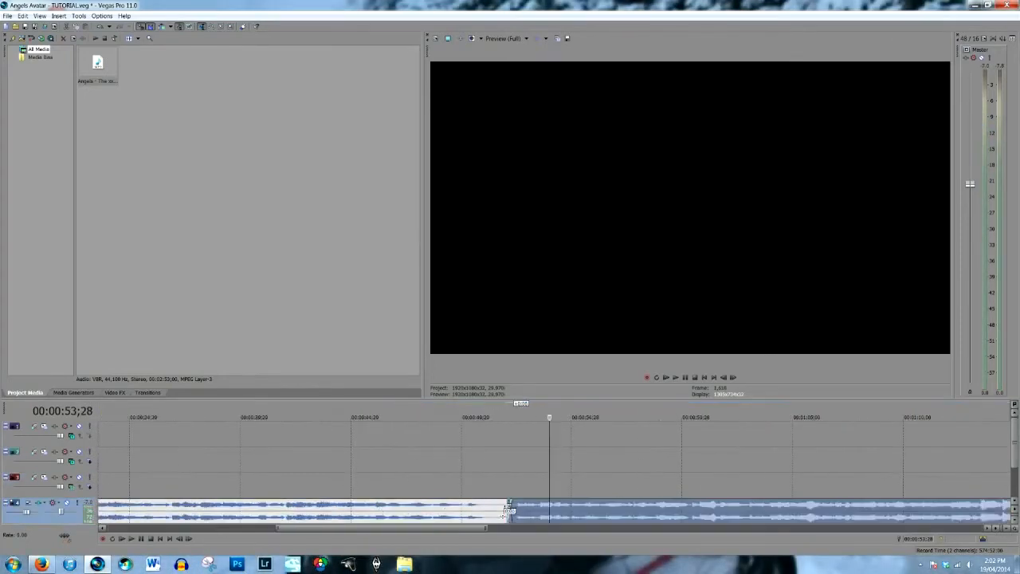
pyautogui.click(514, 510)
pyautogui.scroll(-3, 518, 490)
pyautogui.press('space')
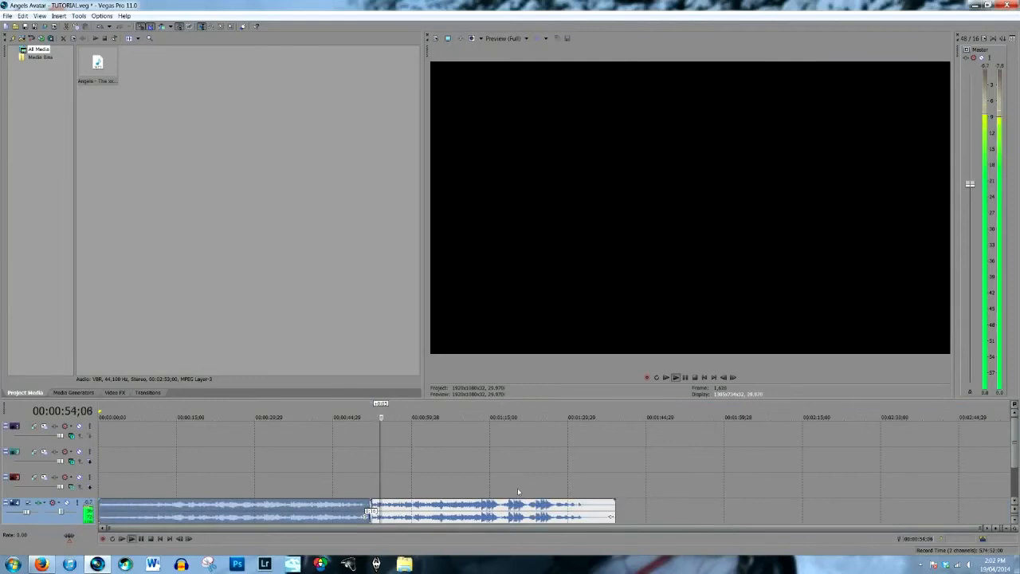
pyautogui.click(483, 413)
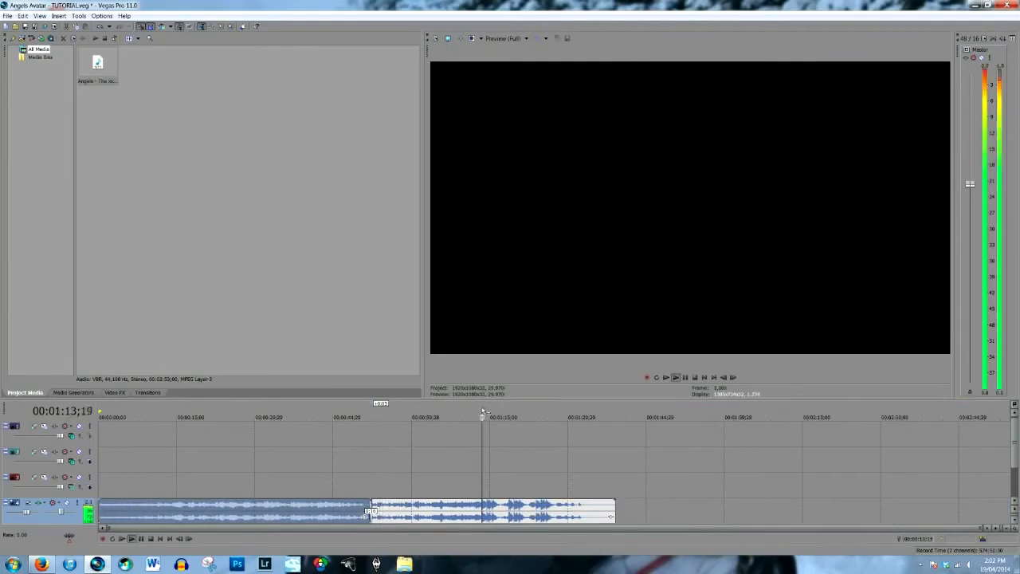
pyautogui.press('space')
# Step: Trim about 4;27 off the end of the song and give it a short fade-out
pyautogui.click(138, 481)
pyautogui.scroll(4, 138, 481)
pyautogui.scroll(-4, 138, 481)
pyautogui.moveTo(829, 506); pyautogui.dragTo(780, 501)
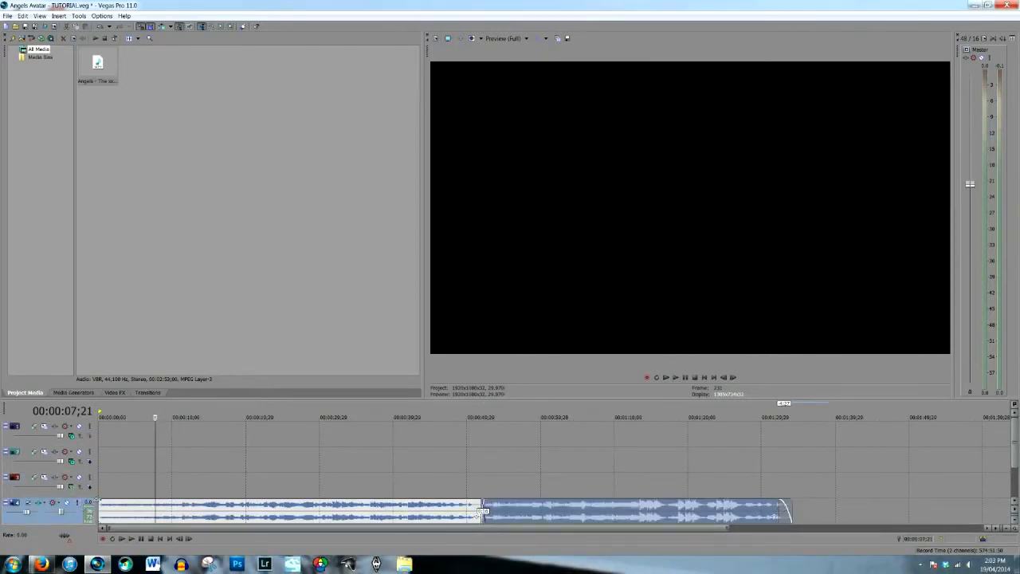
# Step: Return to the start of the timeline and show the Titles & Text presets among the media generators
pyautogui.click(100, 492)
pyautogui.click(72, 392)
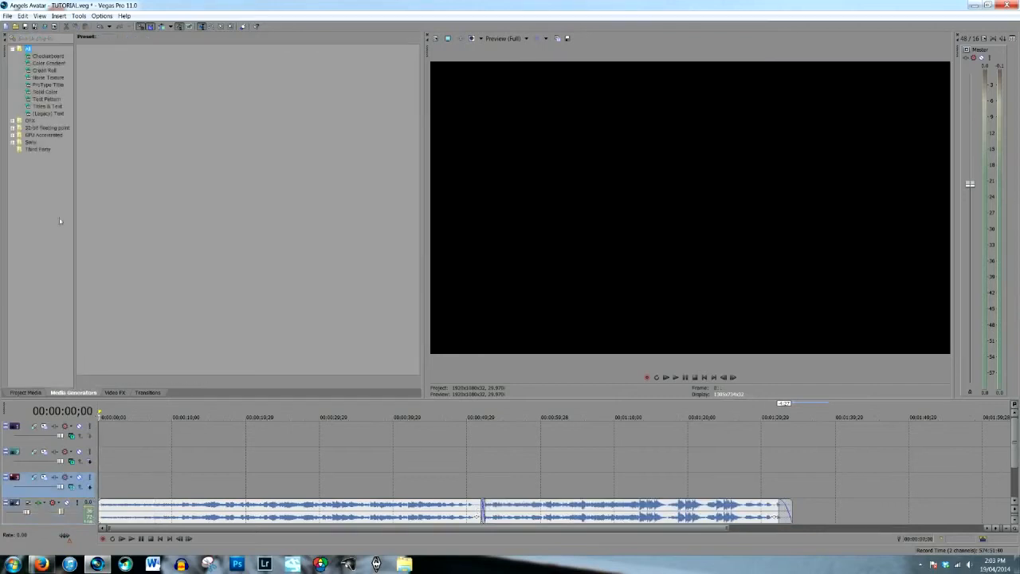
pyautogui.click(47, 106)
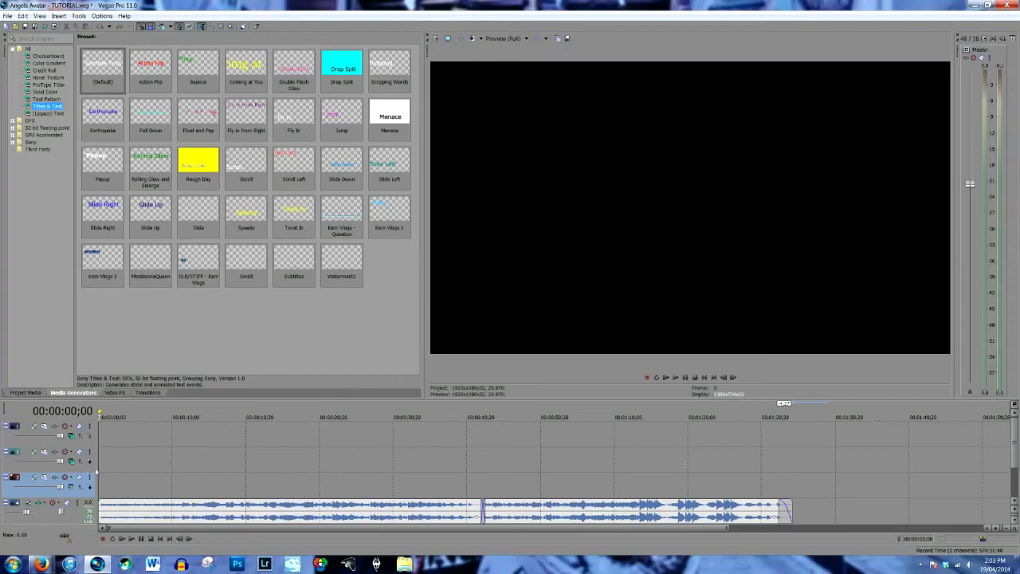
# Step: Listen to the song's opening and add a Small preset title reading "Yue" to the lowest video track at 00:00:11;08
pyautogui.click(93, 453)
pyautogui.press('space')
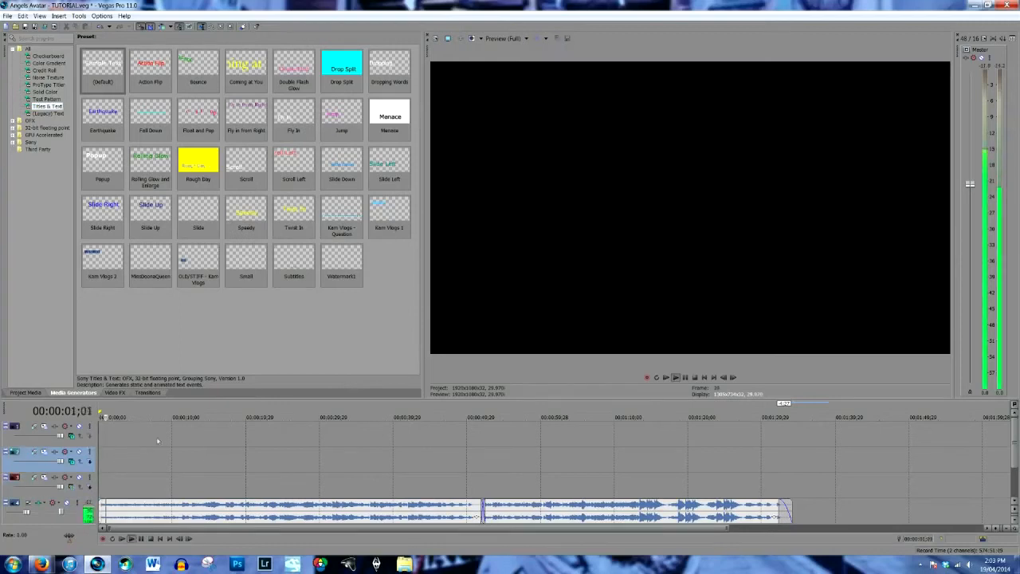
pyautogui.moveTo(140, 411); pyautogui.dragTo(164, 410)
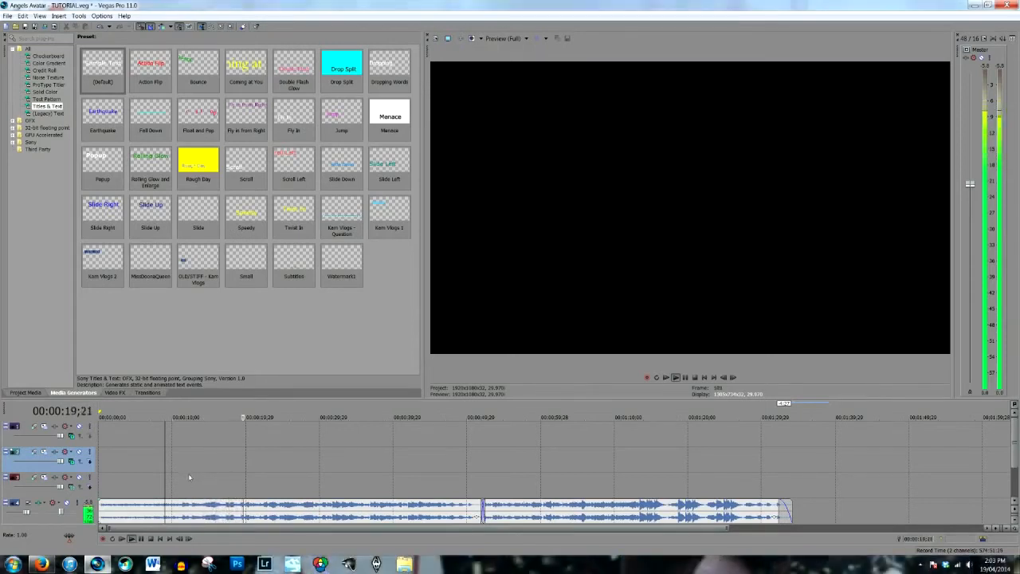
pyautogui.press('Return')
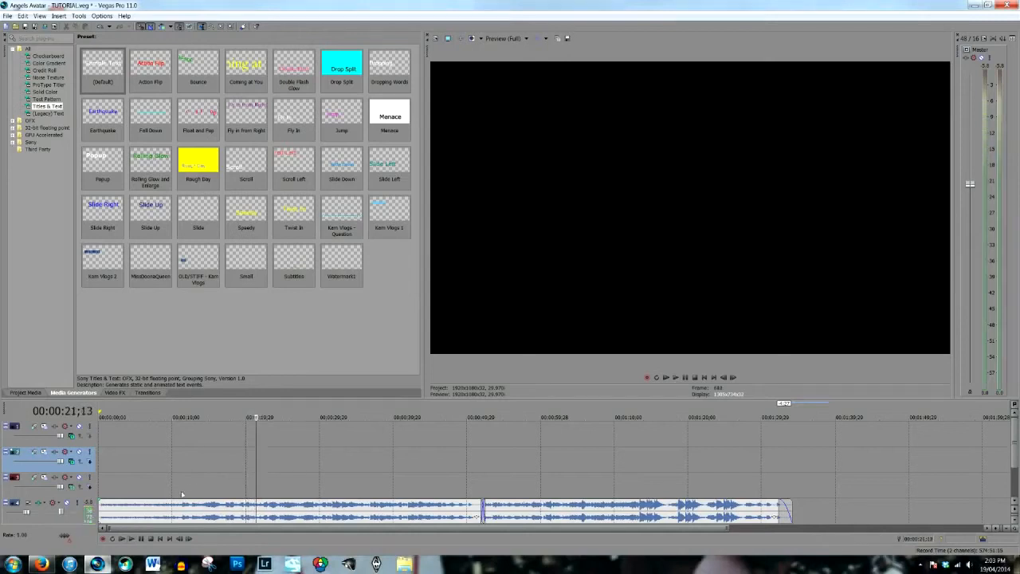
pyautogui.click(183, 479)
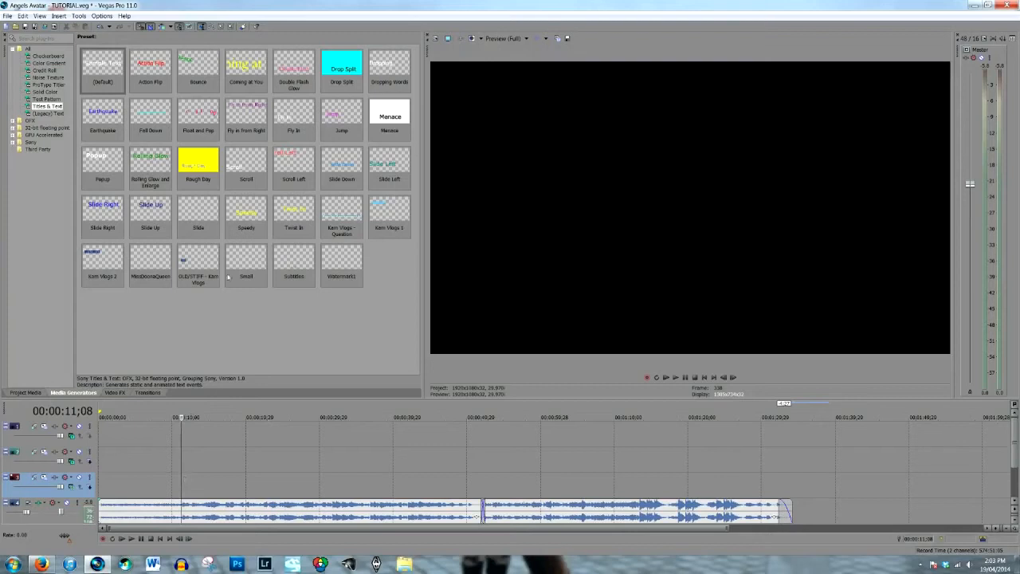
pyautogui.moveTo(246, 266); pyautogui.dragTo(189, 488)
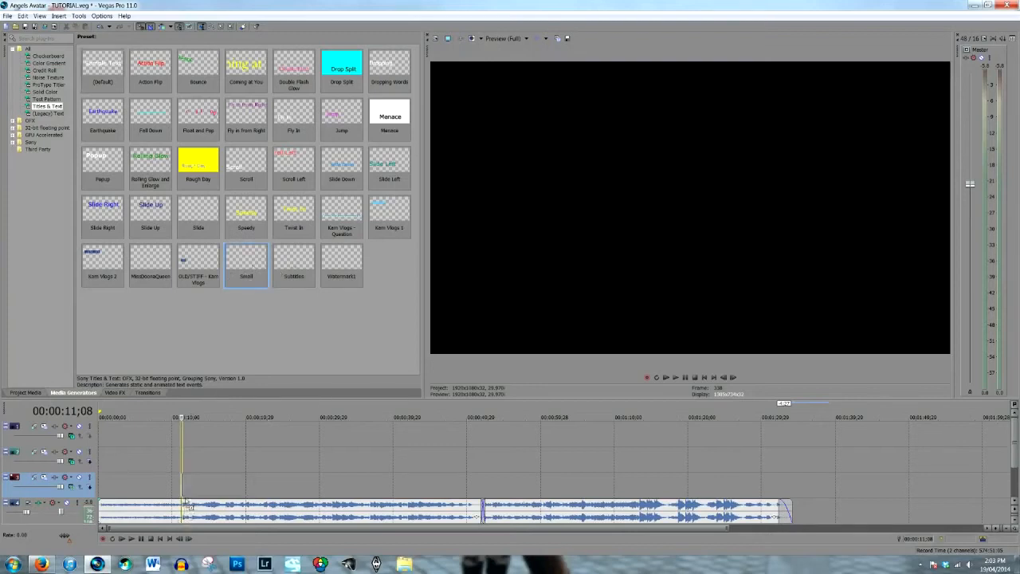
pyautogui.hotkey('ctrl', 'a')
pyautogui.write('You')
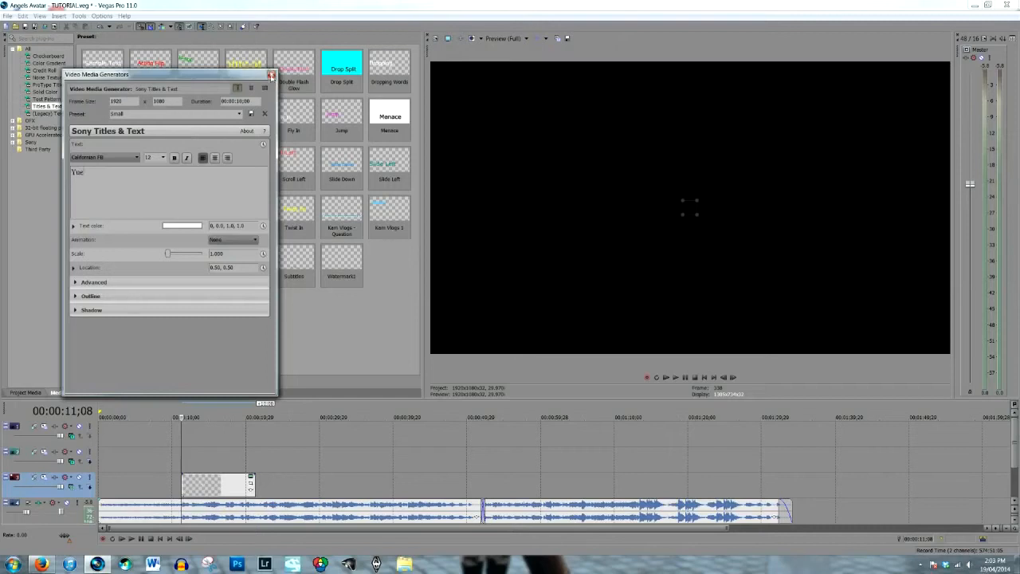
pyautogui.click(271, 75)
# Step: Play the title with the song and shorten it so it ends at about 00:00:17;00
pyautogui.press('space')
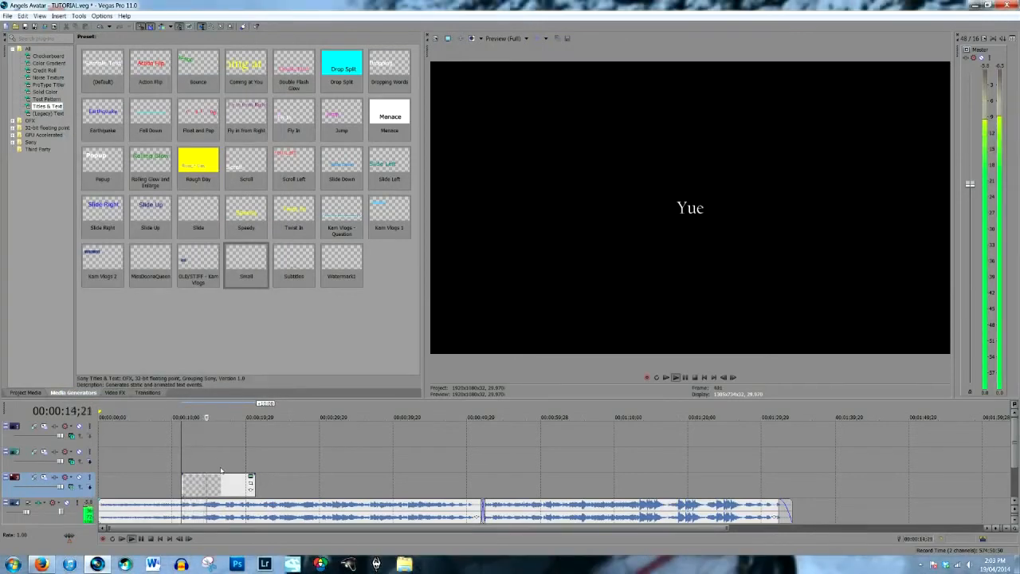
pyautogui.press('Return')
pyautogui.moveTo(253, 485); pyautogui.dragTo(224, 486)
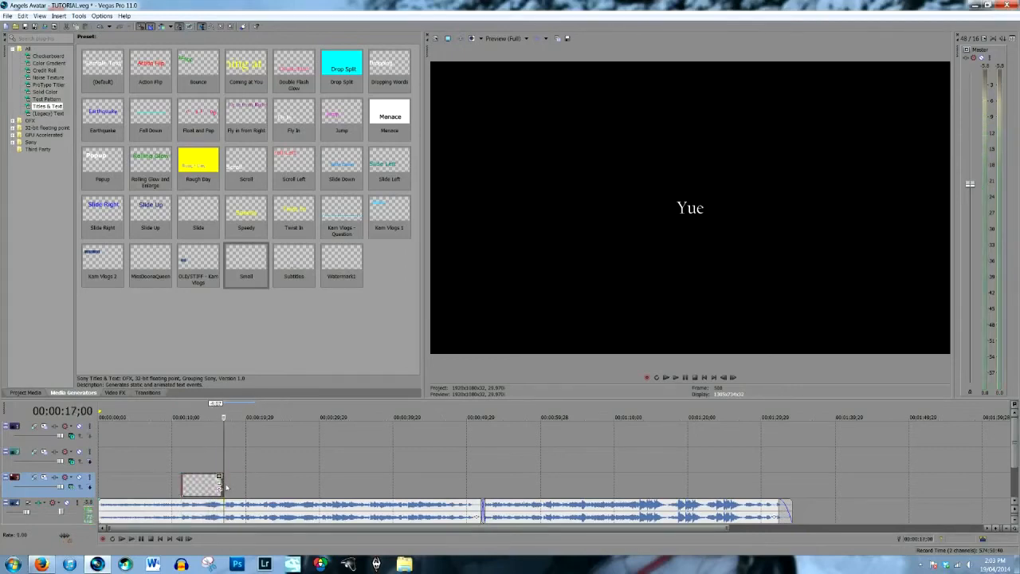
pyautogui.click(198, 486)
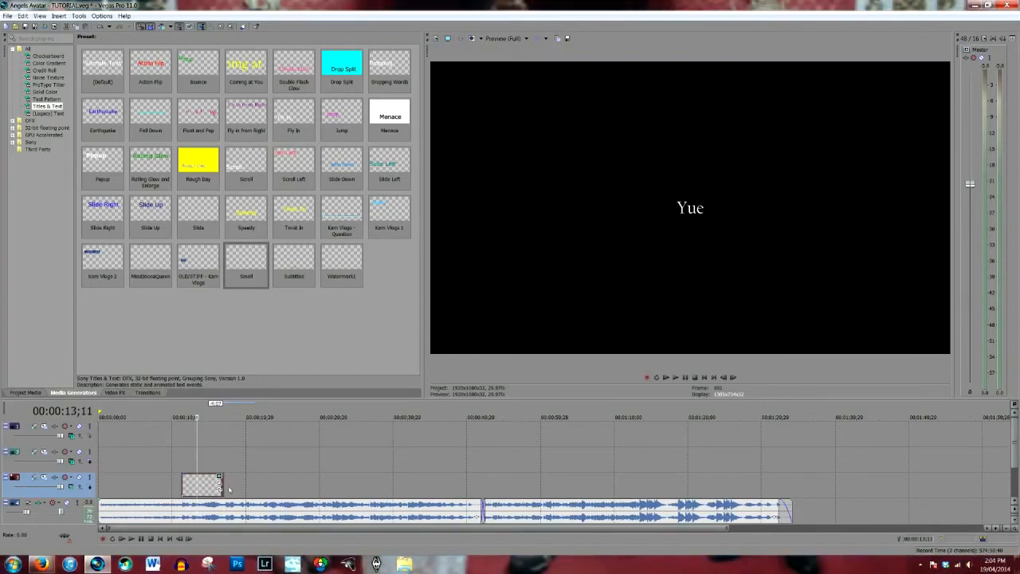
# Step: Play the song from the end of the "Yue" title to just before the 20-second mark
pyautogui.click(224, 486)
pyautogui.press('space')
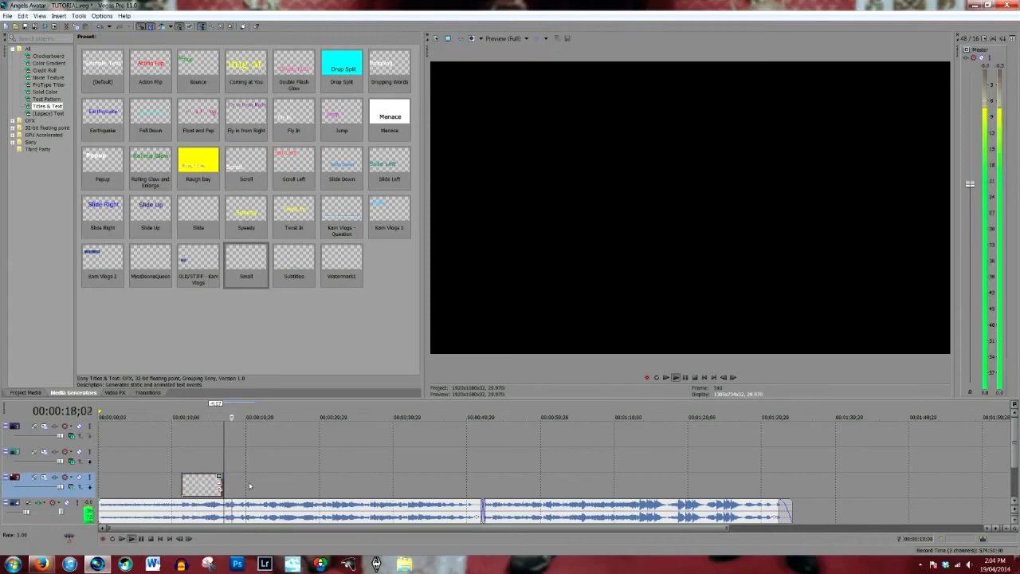
pyautogui.press('space')
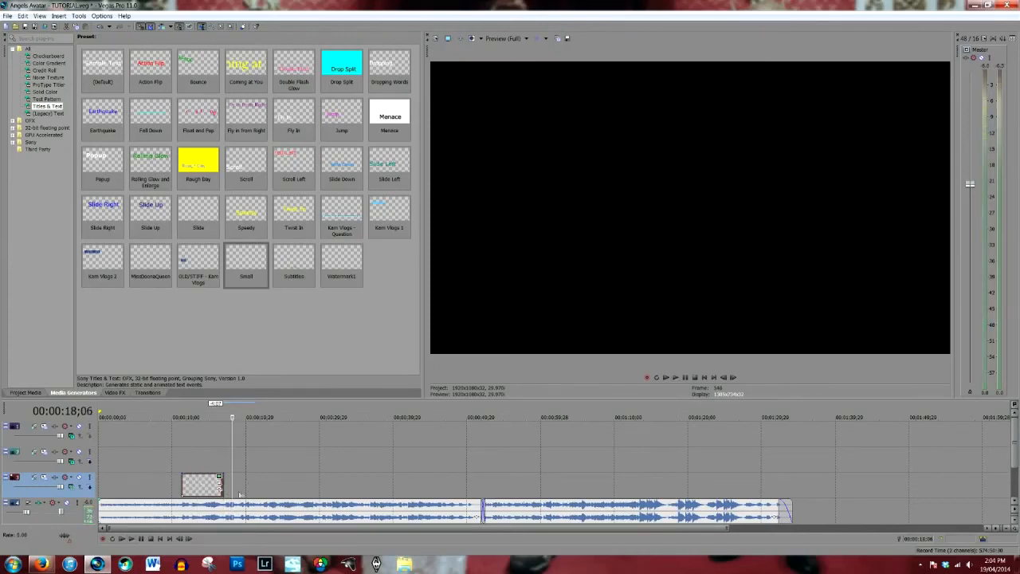
pyautogui.click(243, 491)
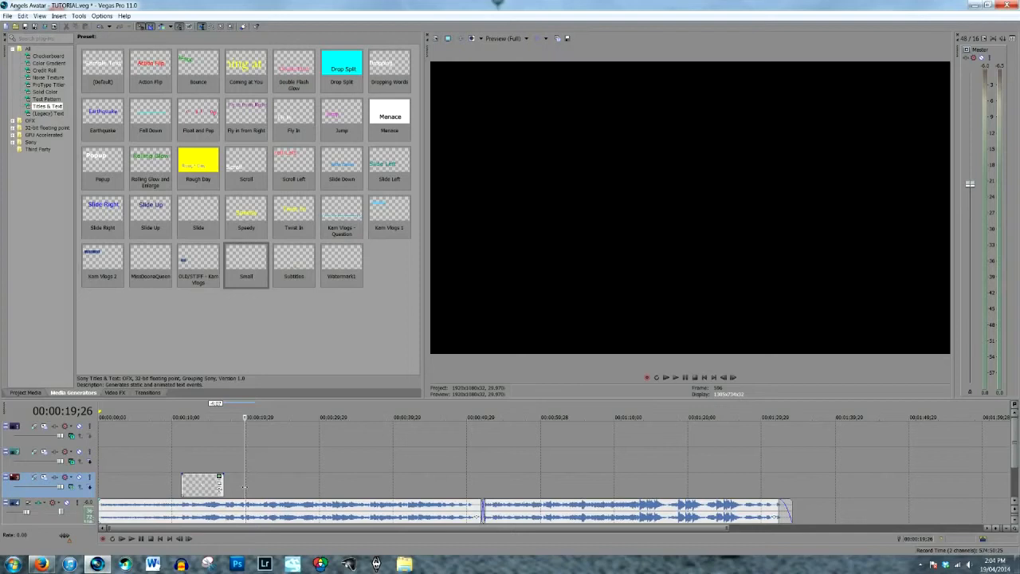
# Step: Change the "Yue" title's text to "Yue - moon spirit"
pyautogui.click(197, 482)
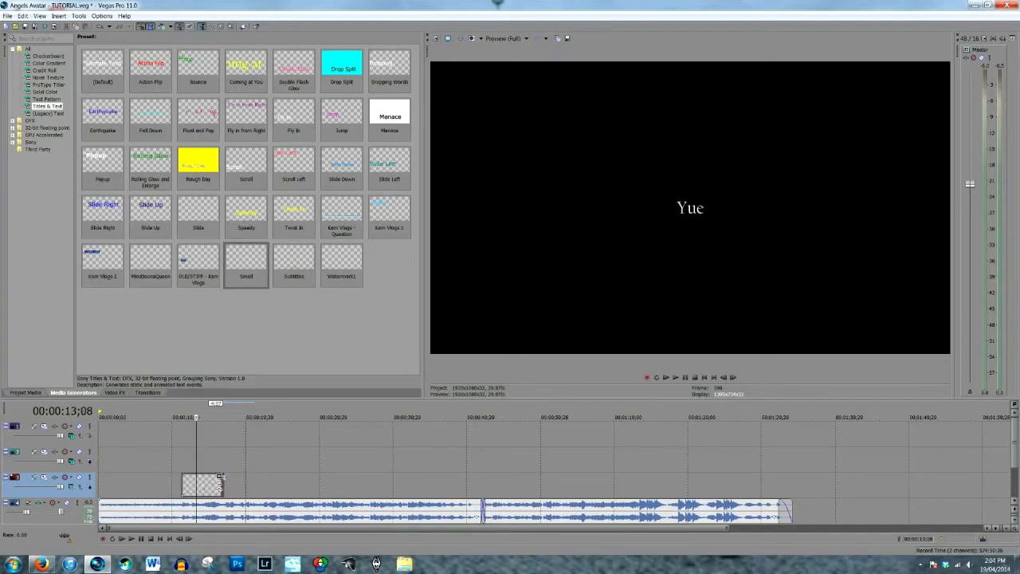
pyautogui.click(220, 476)
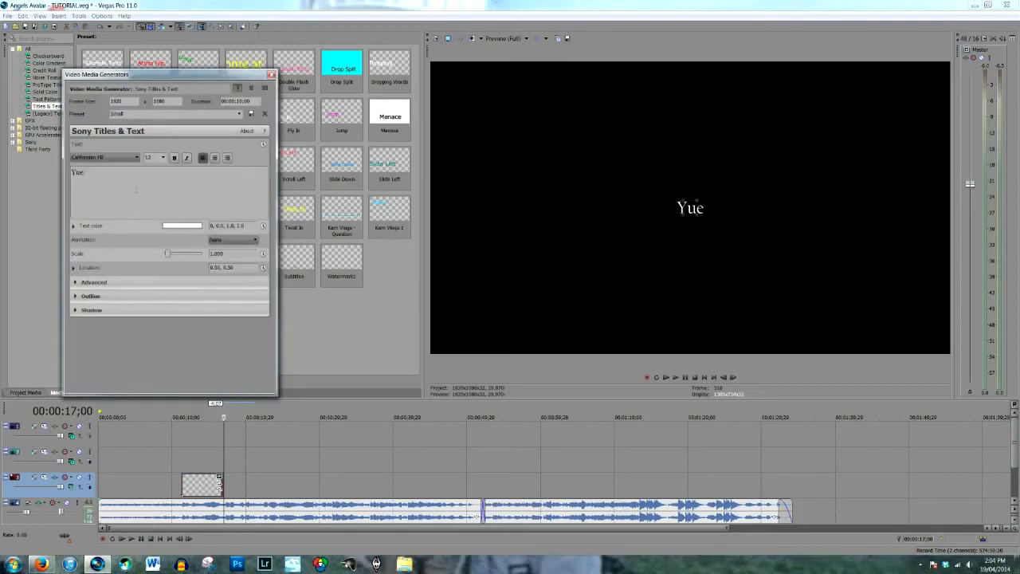
pyautogui.write('- moon spirit')
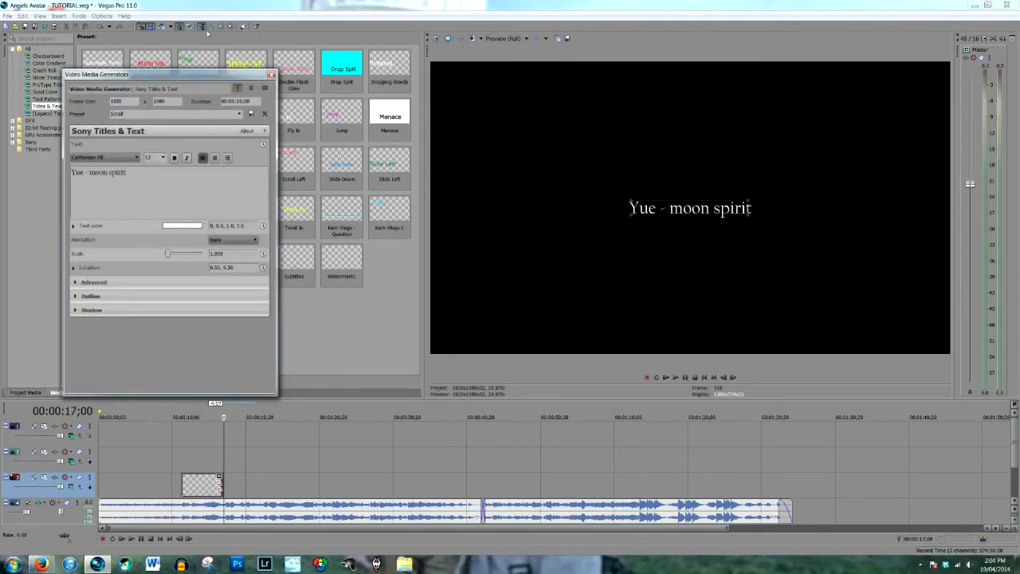
pyautogui.click(271, 74)
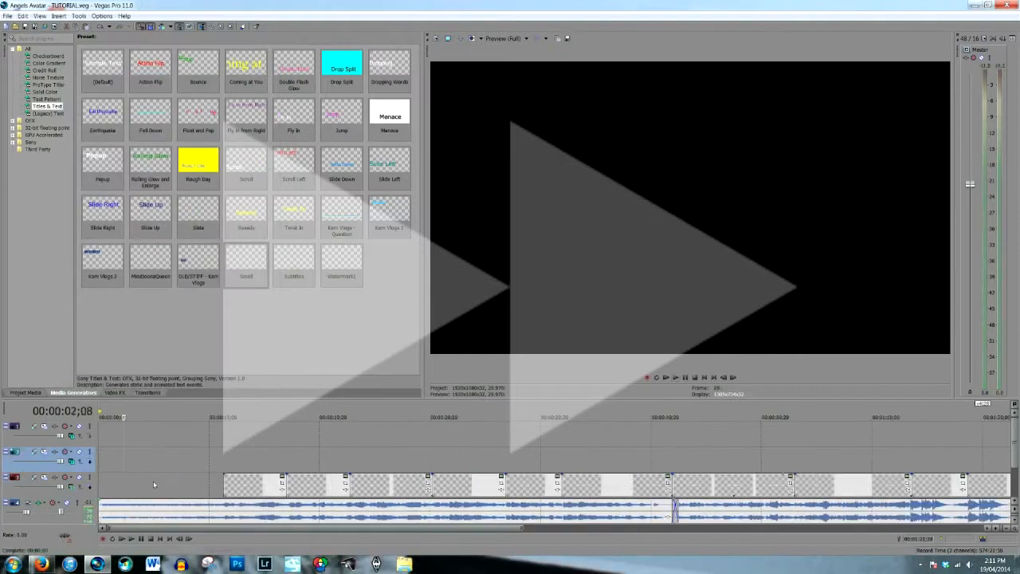
# Step: Listen to the song's opening and review where the first title placeholder, "Kattang - powerful bender - the Fortuneteller", sits
pyautogui.press('space')
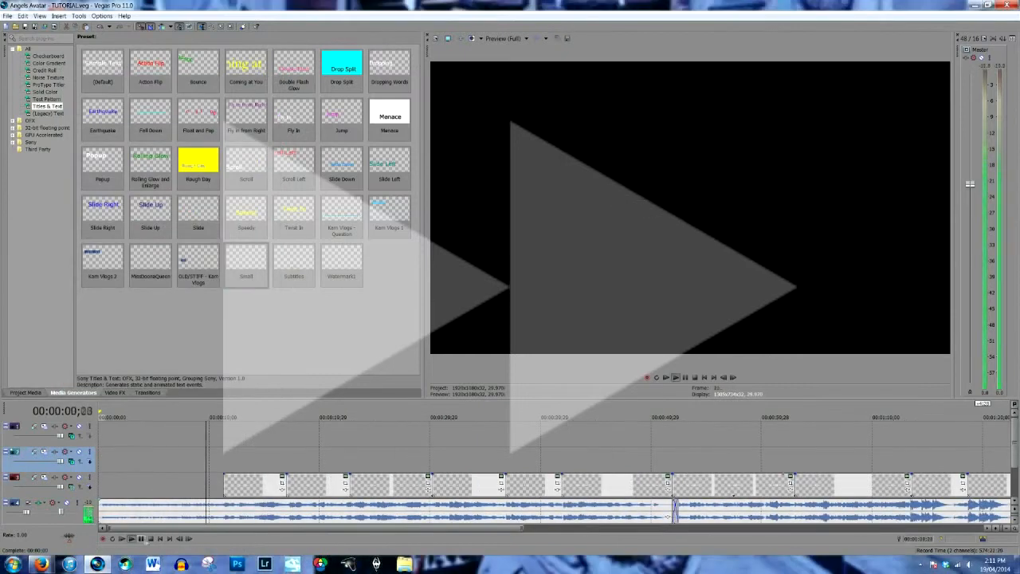
pyautogui.click(162, 490)
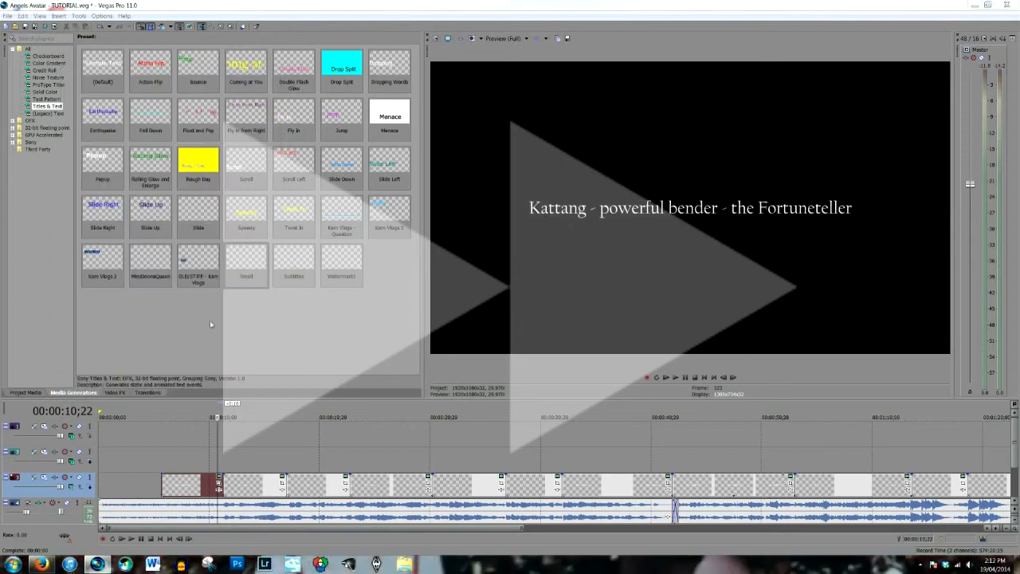
pyautogui.click(206, 462)
pyautogui.scroll(-3, 182, 462)
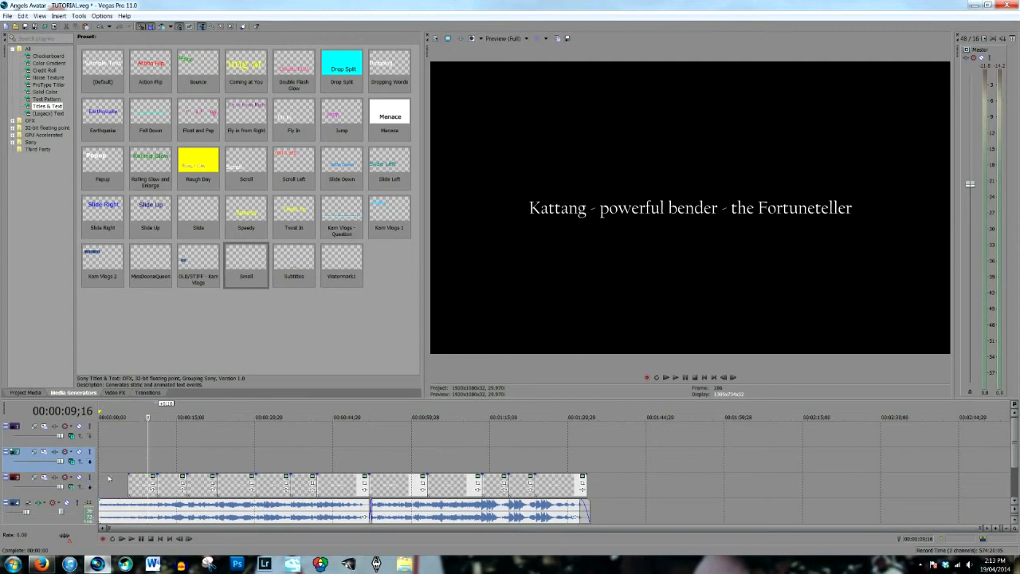
pyautogui.click(127, 459)
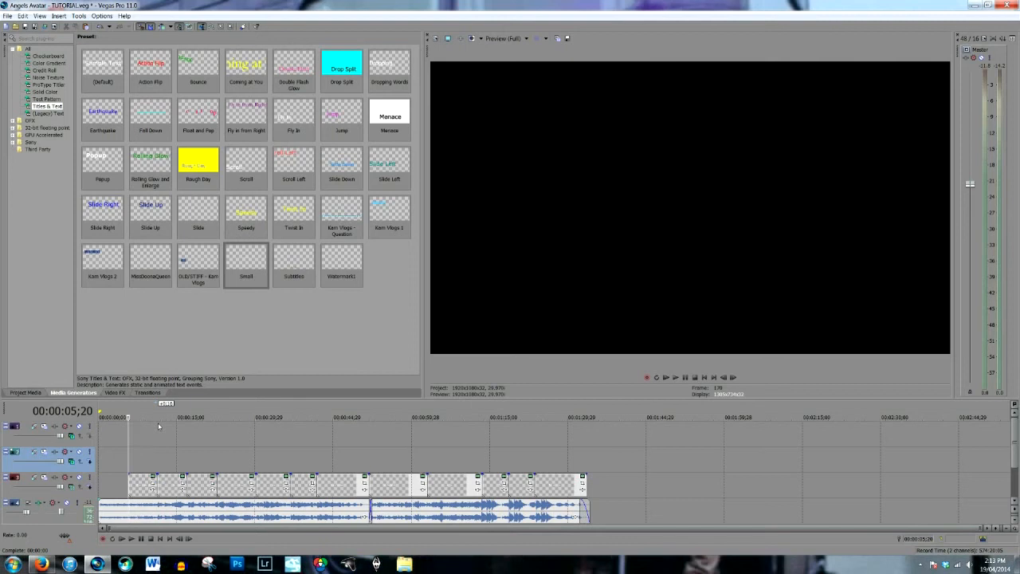
pyautogui.click(141, 453)
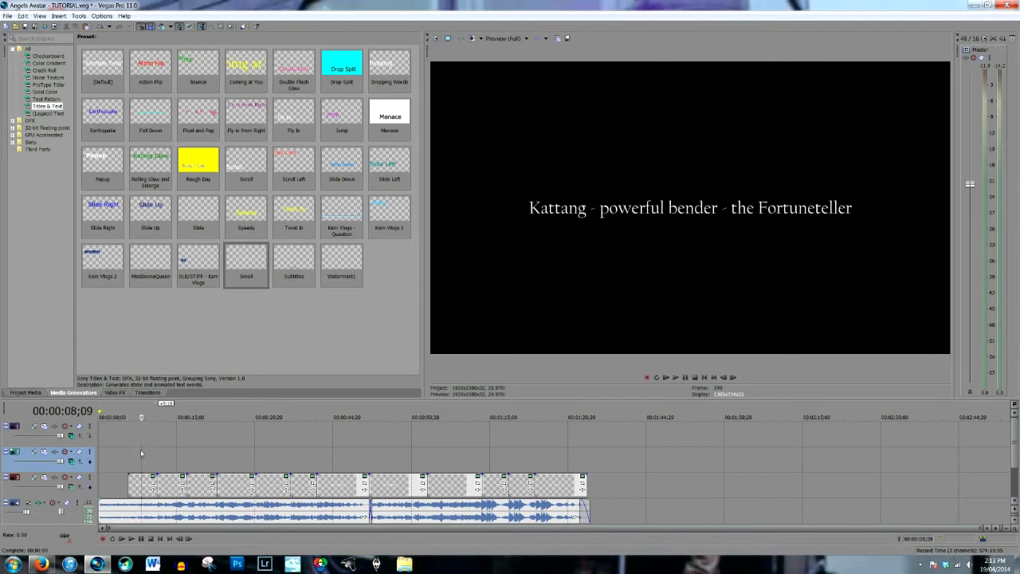
# Step: Import the episode "114 - The Fortuneteller" from the Anime\Avatar the Last Airbender\Book 1 folder on drive G
pyautogui.click(6, 16)
pyautogui.moveTo(399, 110)
pyautogui.click(451, 112)
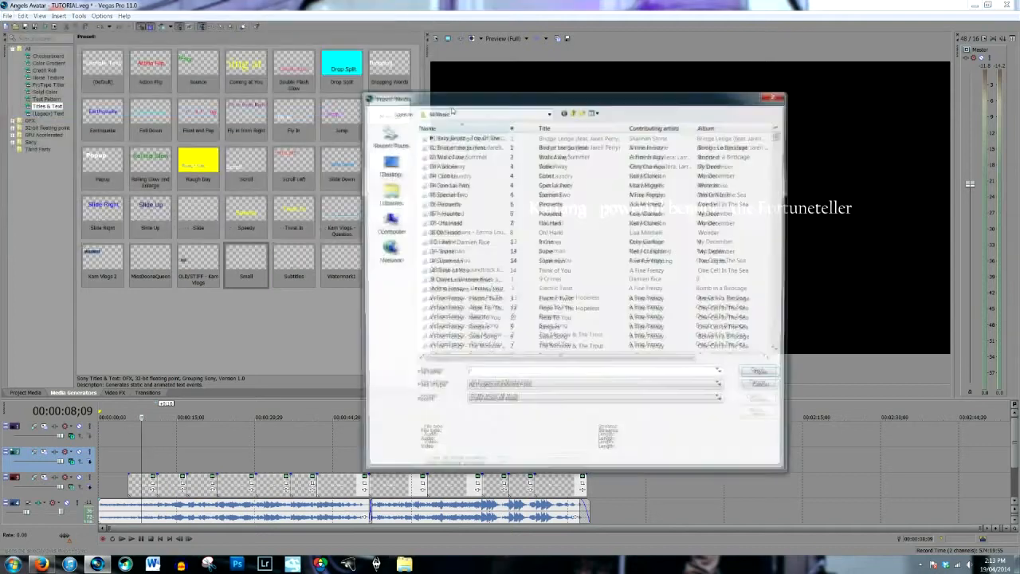
pyautogui.click(388, 223)
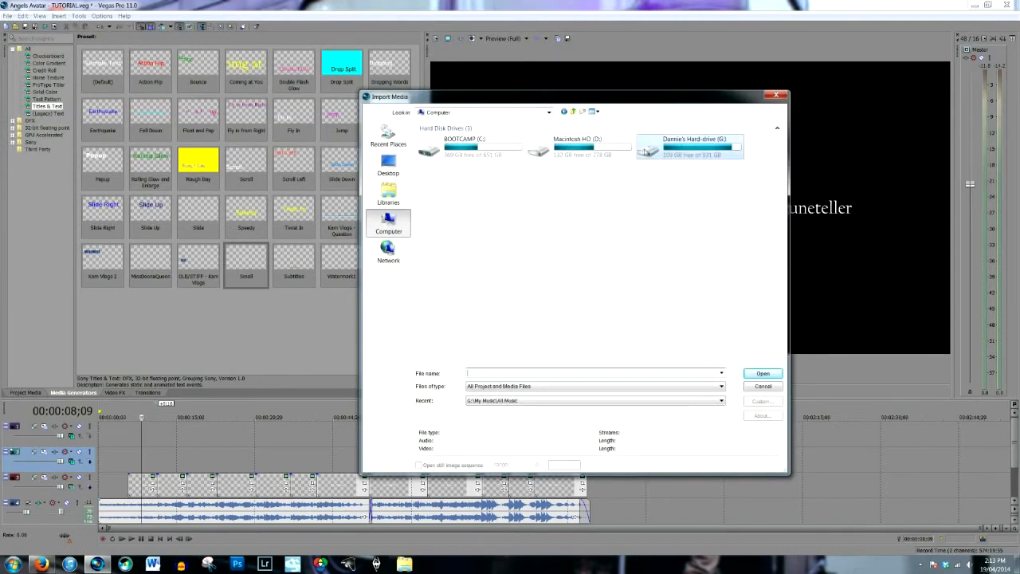
pyautogui.doubleClick(646, 151)
pyautogui.doubleClick(475, 150)
pyautogui.doubleClick(452, 147)
pyautogui.doubleClick(446, 138)
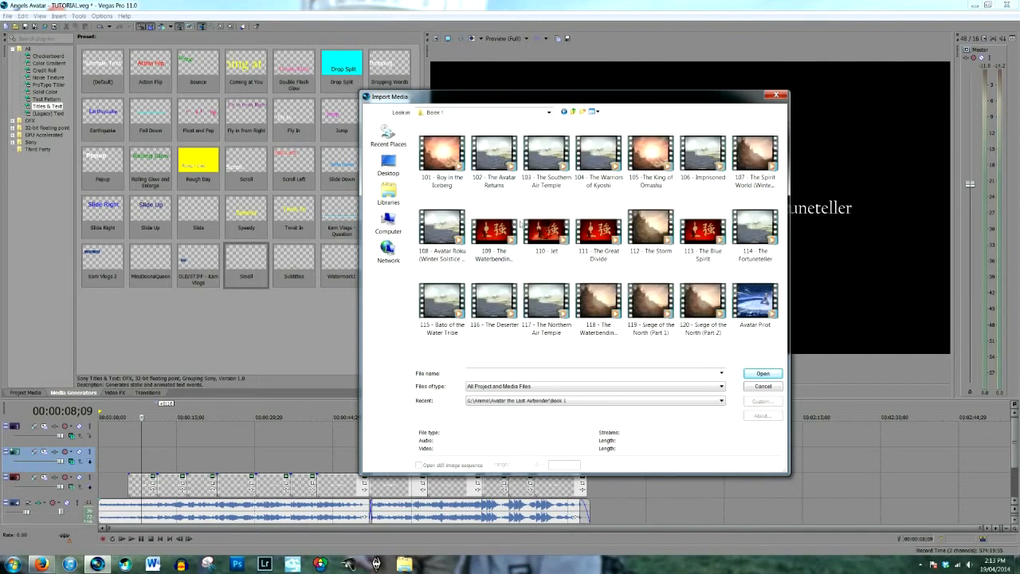
pyautogui.doubleClick(756, 227)
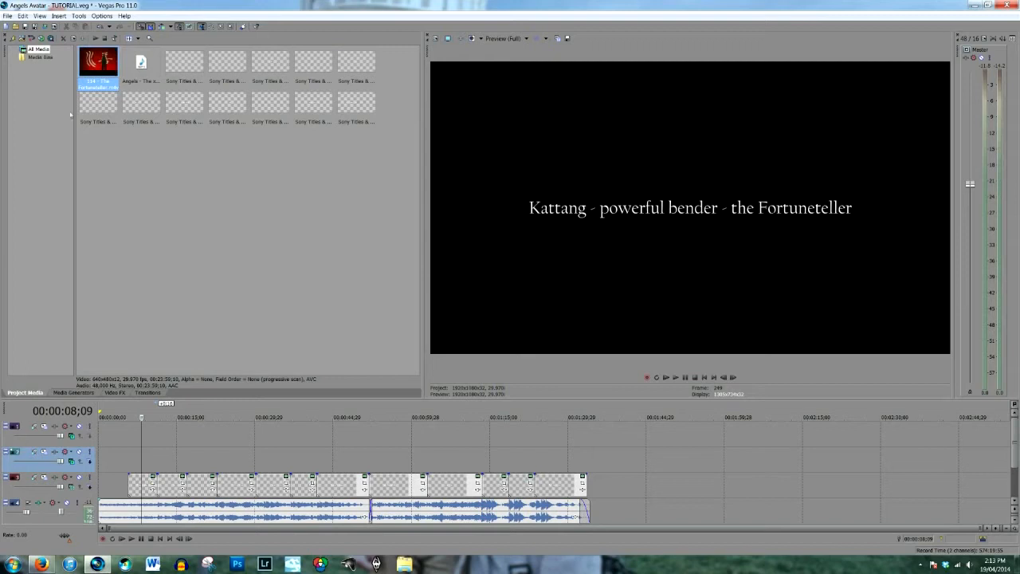
# Step: Place the imported episode on the top video track and delete the audio track that comes with it
pyautogui.moveTo(324, 380); pyautogui.dragTo(231, 435)
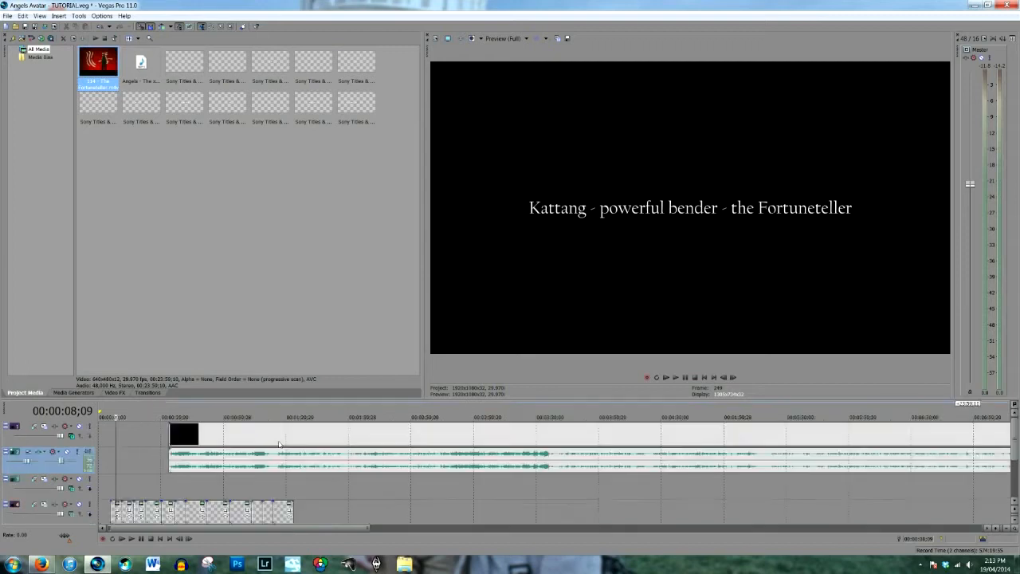
pyautogui.rightClick(64, 471)
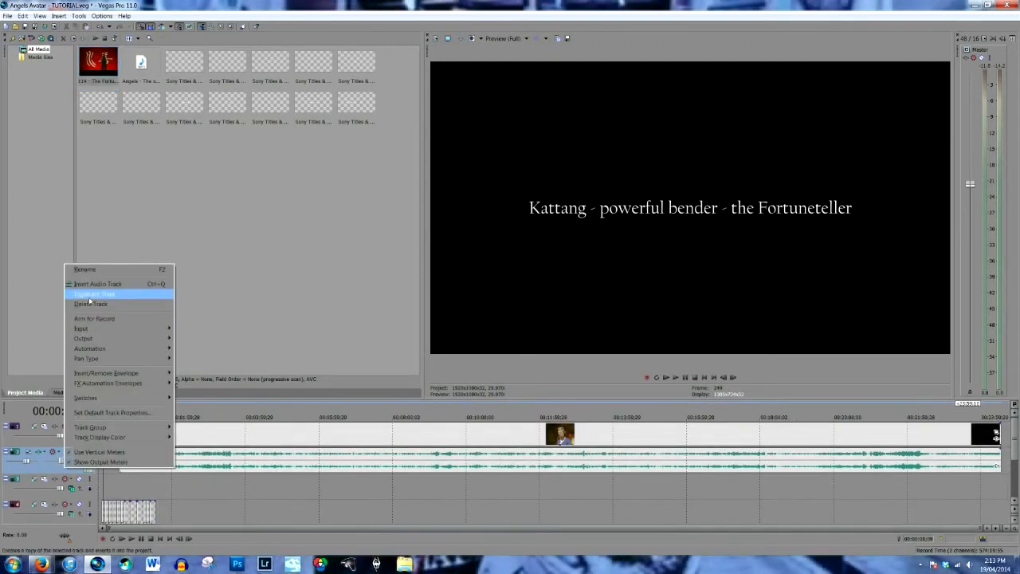
pyautogui.click(91, 303)
# Step: Match the episode clip's pan/crop frame to the output aspect
pyautogui.rightClick(120, 430)
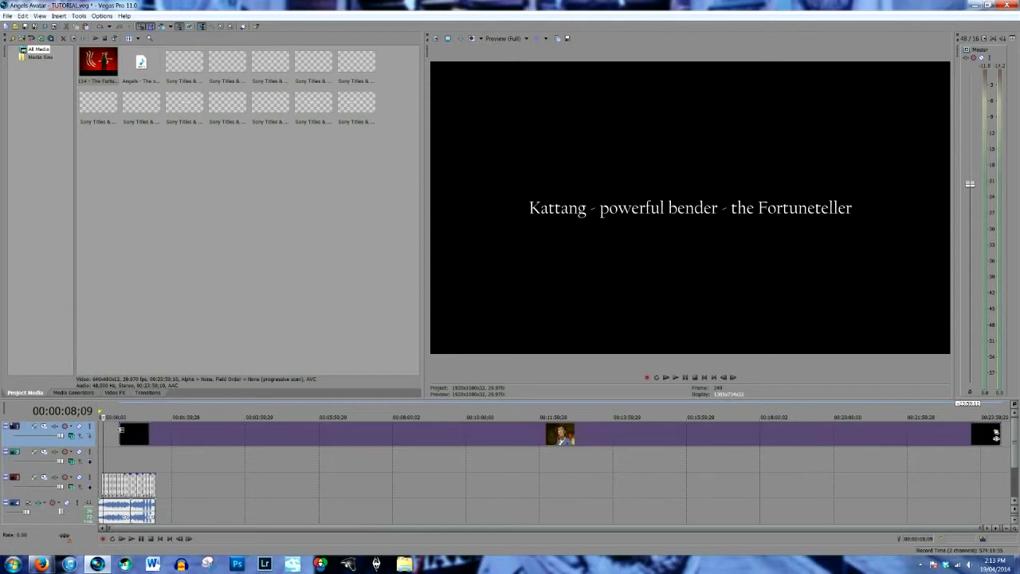
pyautogui.click(156, 224)
pyautogui.rightClick(272, 269)
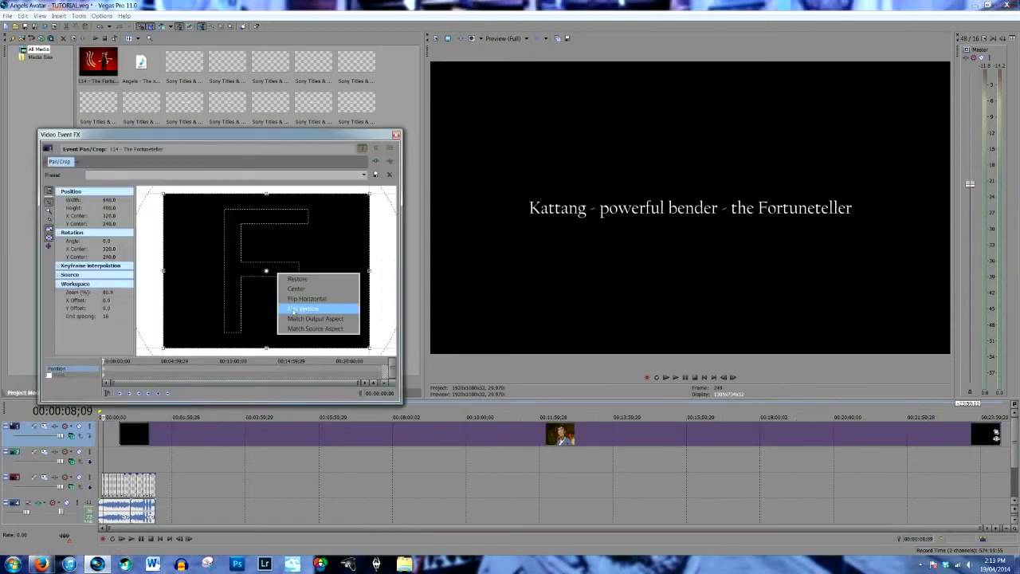
pyautogui.click(314, 320)
pyautogui.click(395, 136)
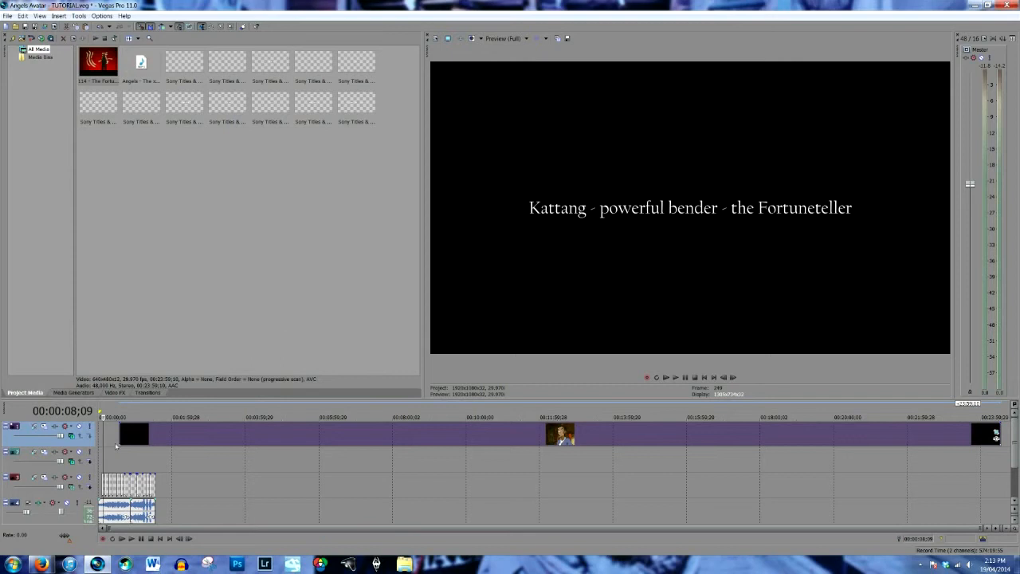
# Step: Trim the episode clip's beginning so the wanted scene starts at 00:00:08;09 and delete the first title placeholder
pyautogui.moveTo(118, 430)
pyautogui.mouseDown()
pyautogui.moveTo(926, 450)
pyautogui.moveTo(119, 435)
pyautogui.mouseUp()
pyautogui.scroll(10, 119, 435)
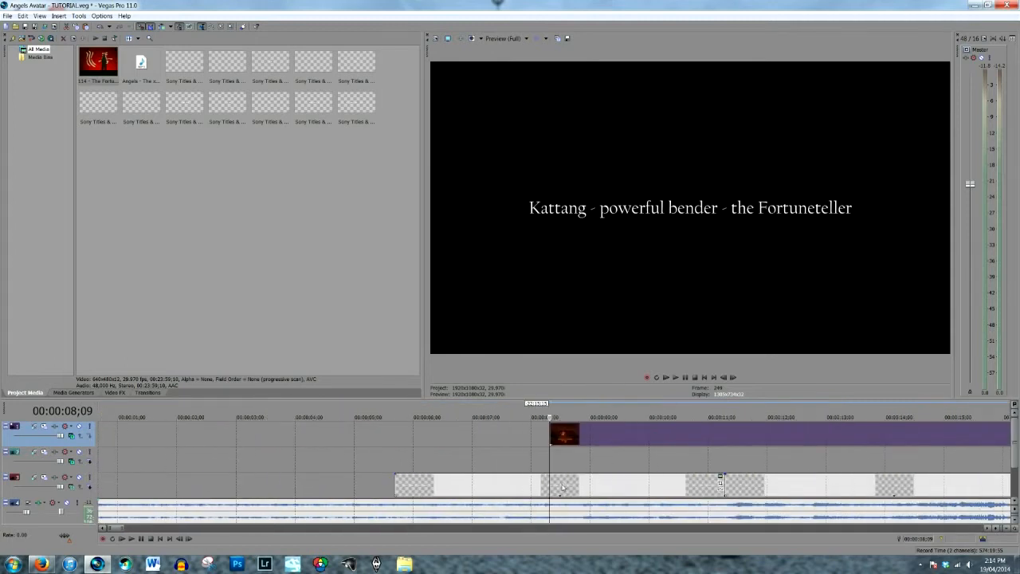
pyautogui.click(562, 487)
pyautogui.press('Delete')
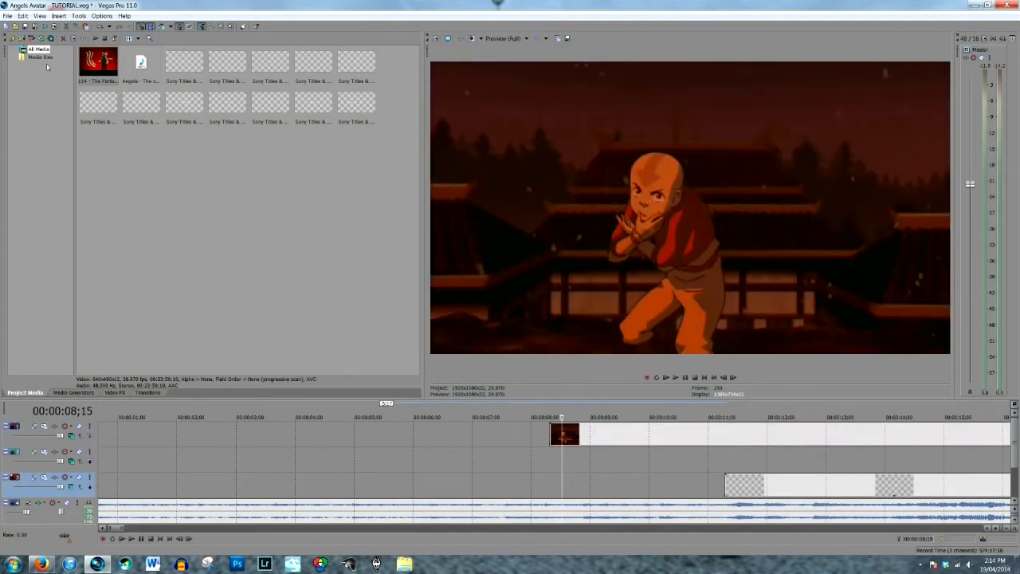
# Step: Save the project as "Angels Avatar - TUTORIAL", replacing the existing file
pyautogui.hotkey('ctrl', 'shift', 's')
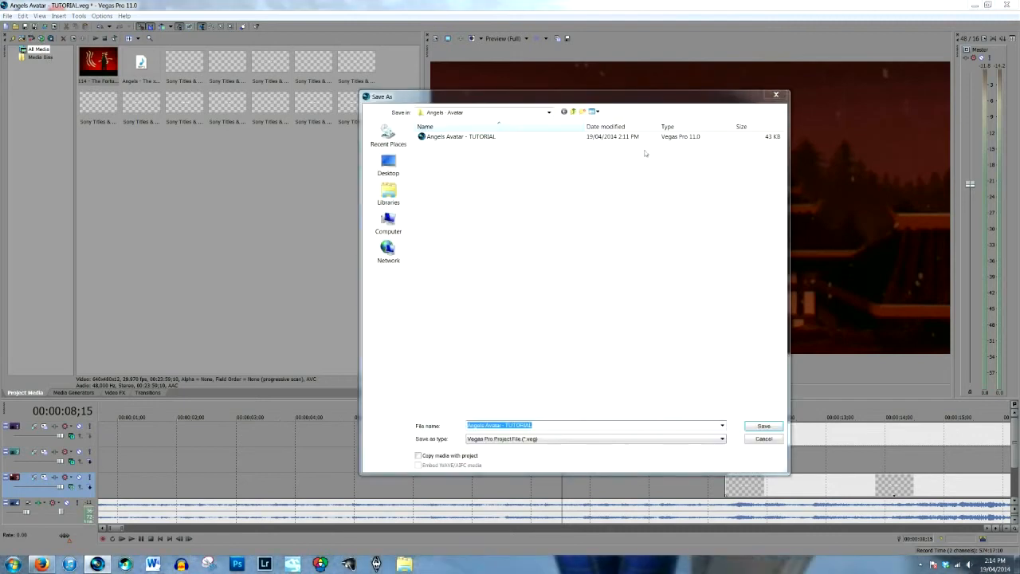
pyautogui.press('Return')
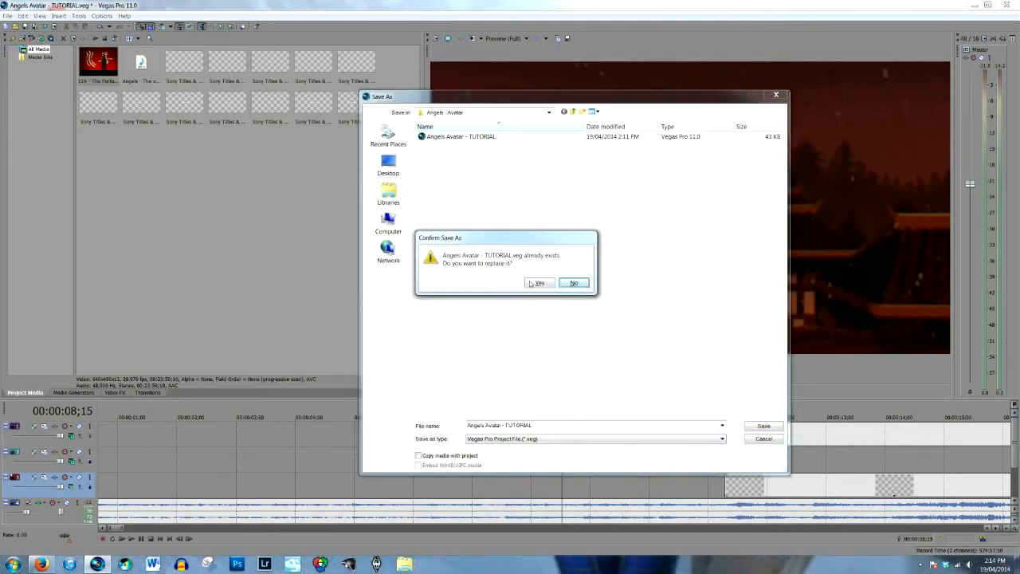
pyautogui.click(540, 283)
# Step: Shift the clip to start at about 00:00:06;18, split it at 00:00:08;15 and move the remainder about 3;12 later
pyautogui.moveTo(579, 439); pyautogui.dragTo(477, 440)
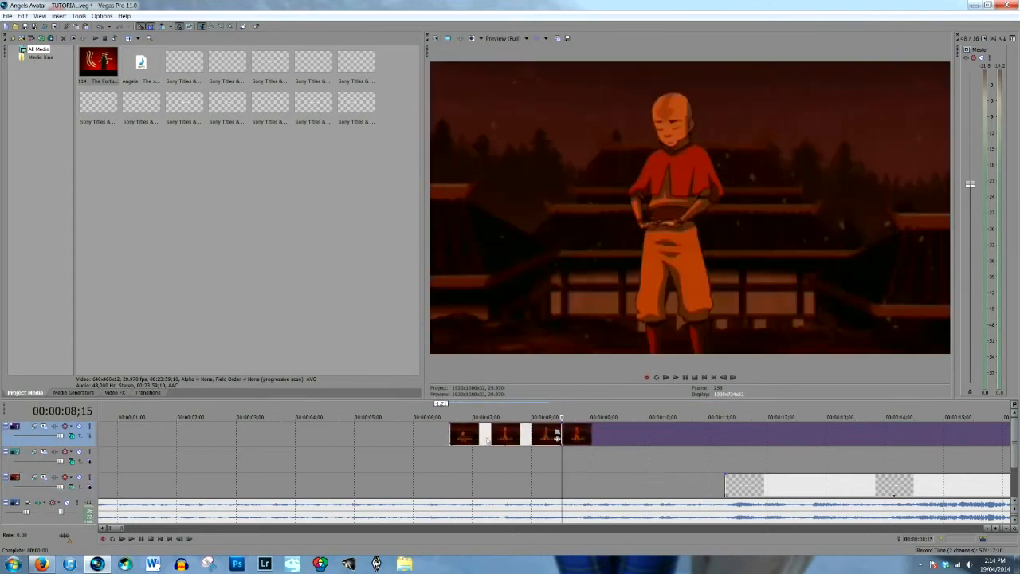
pyautogui.moveTo(599, 443); pyautogui.dragTo(803, 443)
pyautogui.click(488, 482)
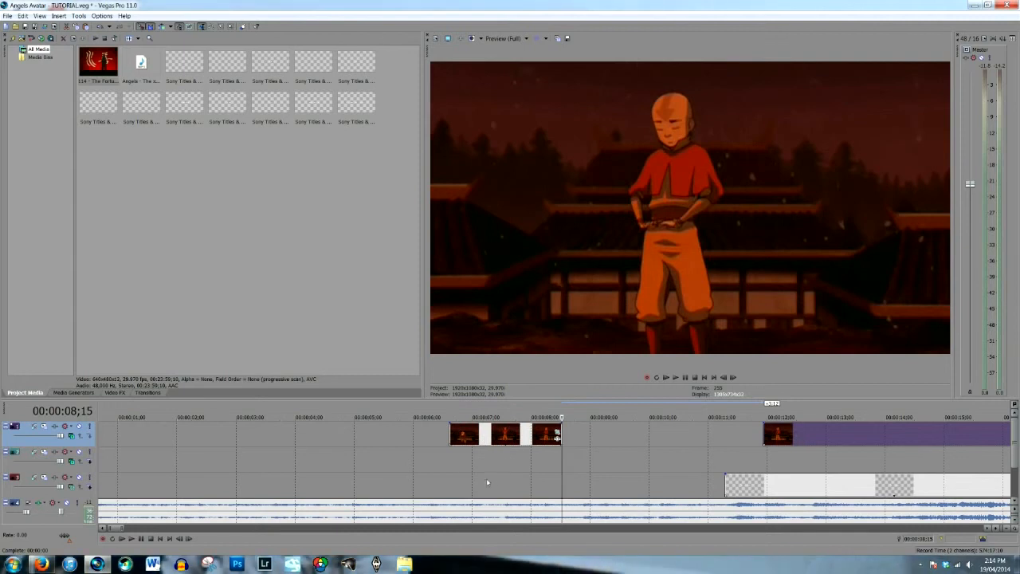
pyautogui.press('space')
pyautogui.click(416, 480)
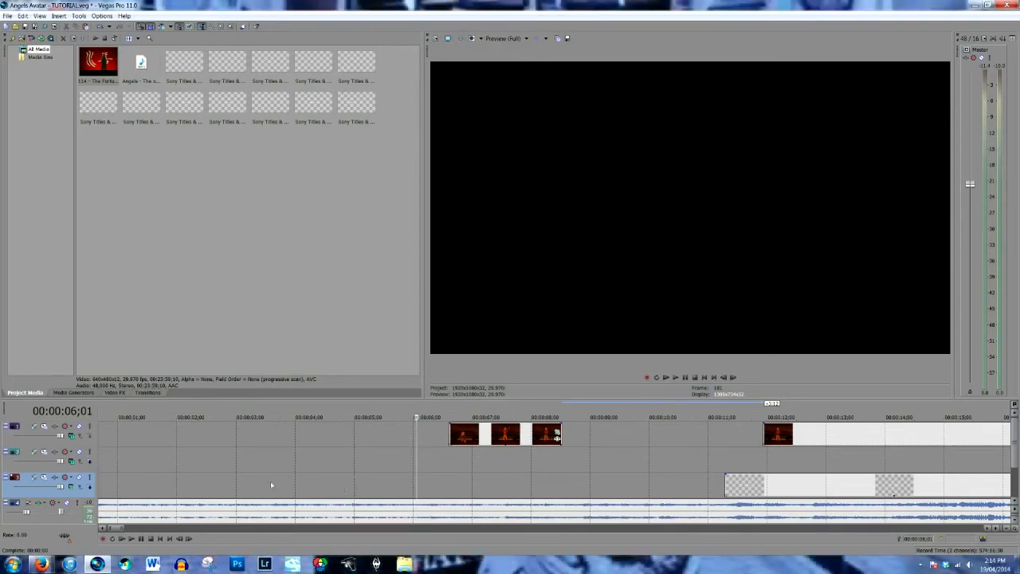
pyautogui.click(122, 539)
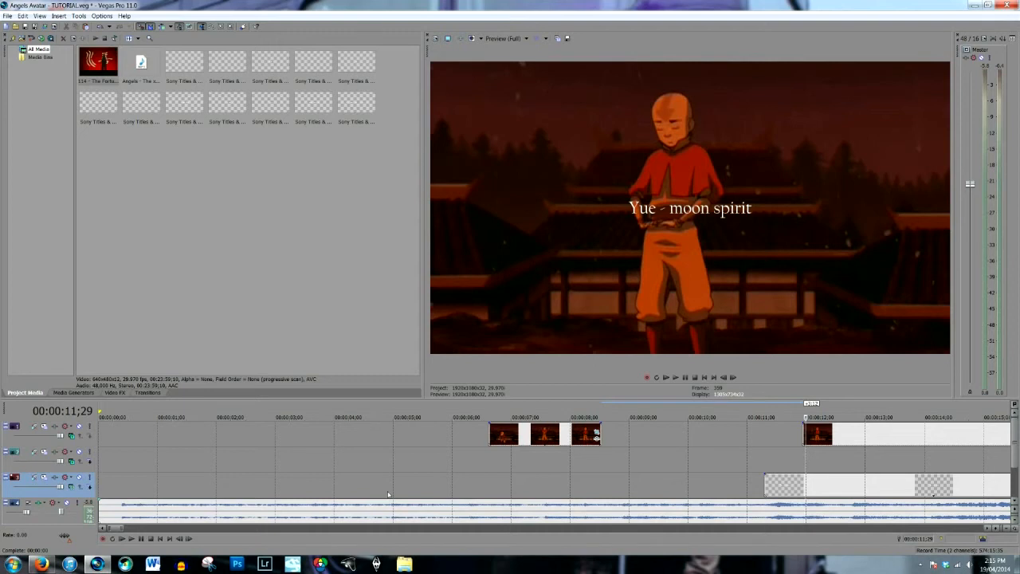
# Step: Listen repeatedly to the song just before the short clip to find the point where the clip should start
pyautogui.click(388, 494)
pyautogui.press('space')
pyautogui.press('space')
pyautogui.click(427, 495)
pyautogui.press('space')
pyautogui.press('space')
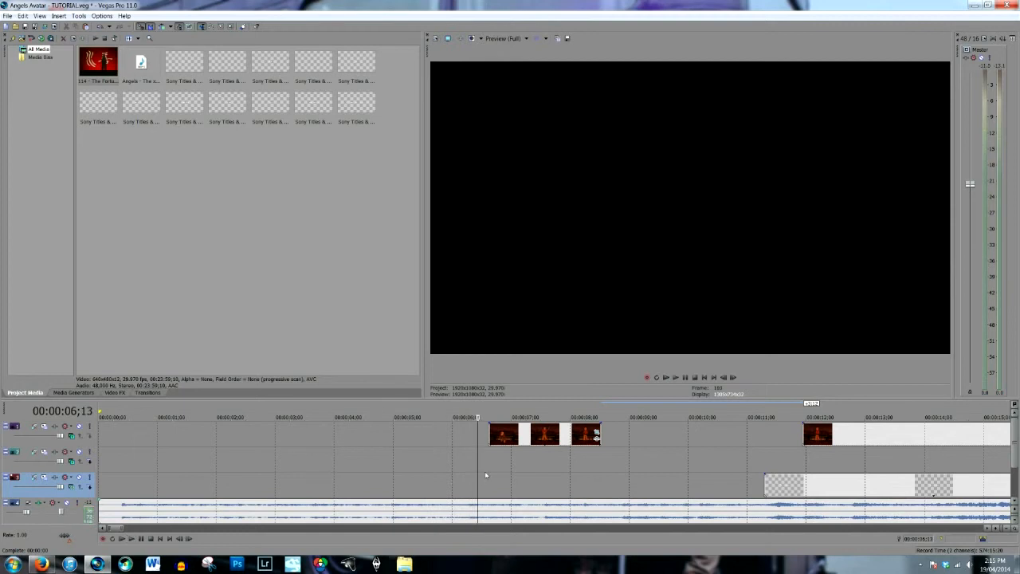
pyautogui.click(404, 478)
pyautogui.press('space')
pyautogui.press('space')
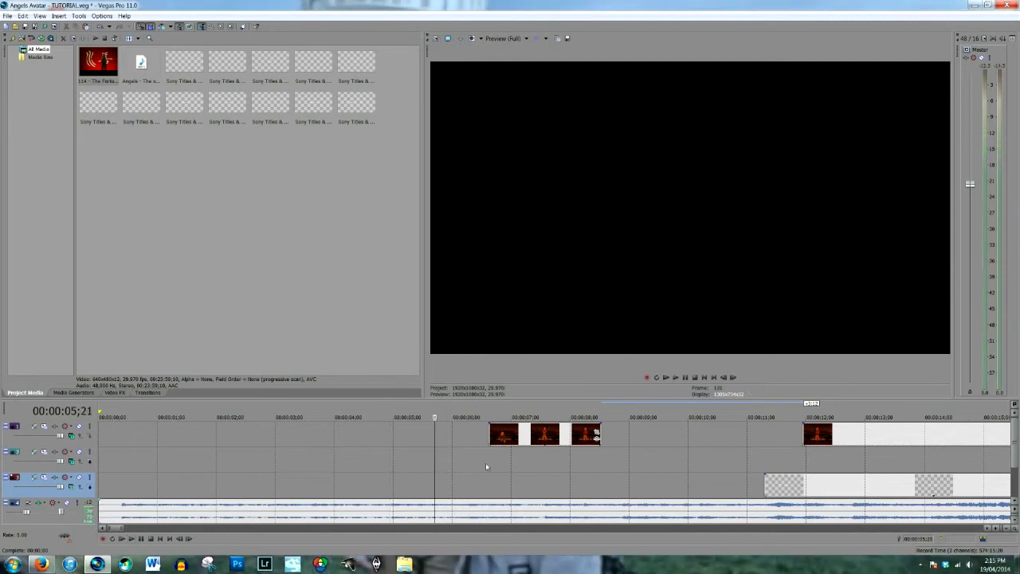
# Step: Move the short clip to the lowest video track at about 00:00:05;15 and stretch it to slower playback with a fade-out
pyautogui.moveTo(596, 438); pyautogui.dragTo(449, 477)
pyautogui.click(413, 470)
pyautogui.press('space')
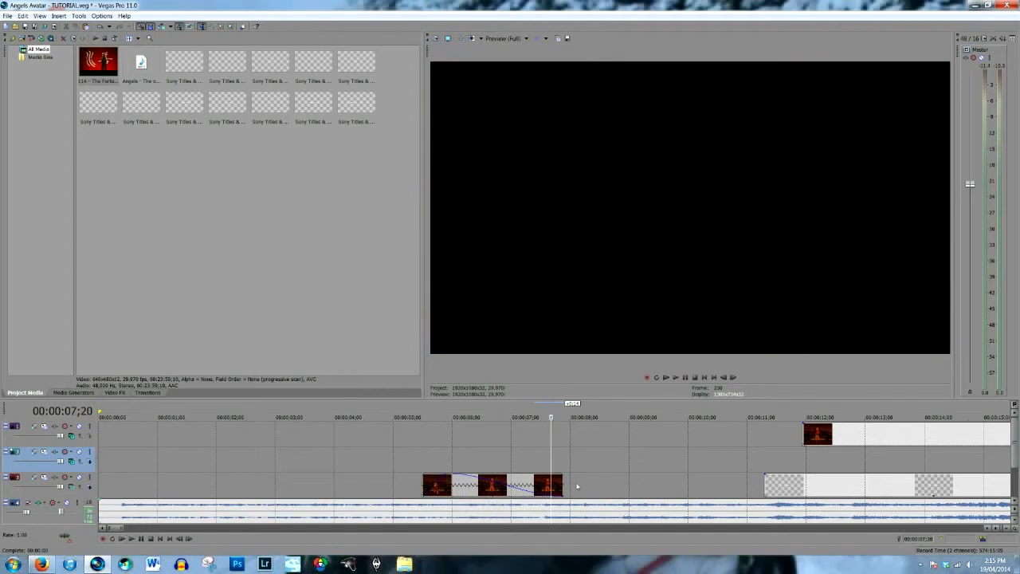
# Step: Trim both ends of the slowed clip, shift it back to start at about 00:00:05;15 and play it with the song
pyautogui.moveTo(563, 485); pyautogui.dragTo(541, 484)
pyautogui.moveTo(421, 483); pyautogui.dragTo(445, 483)
pyautogui.moveTo(498, 486); pyautogui.dragTo(470, 488)
pyautogui.click(391, 483)
pyautogui.press('space')
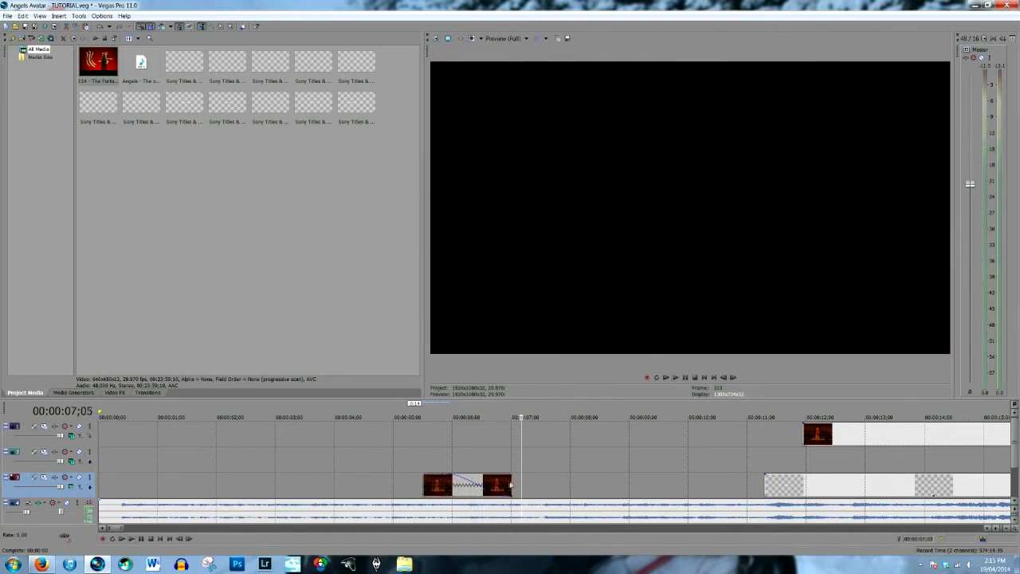
# Step: Extend the slowed clip's end to about 00:00:07;05 and play it back with the song
pyautogui.moveTo(517, 483); pyautogui.dragTo(524, 484)
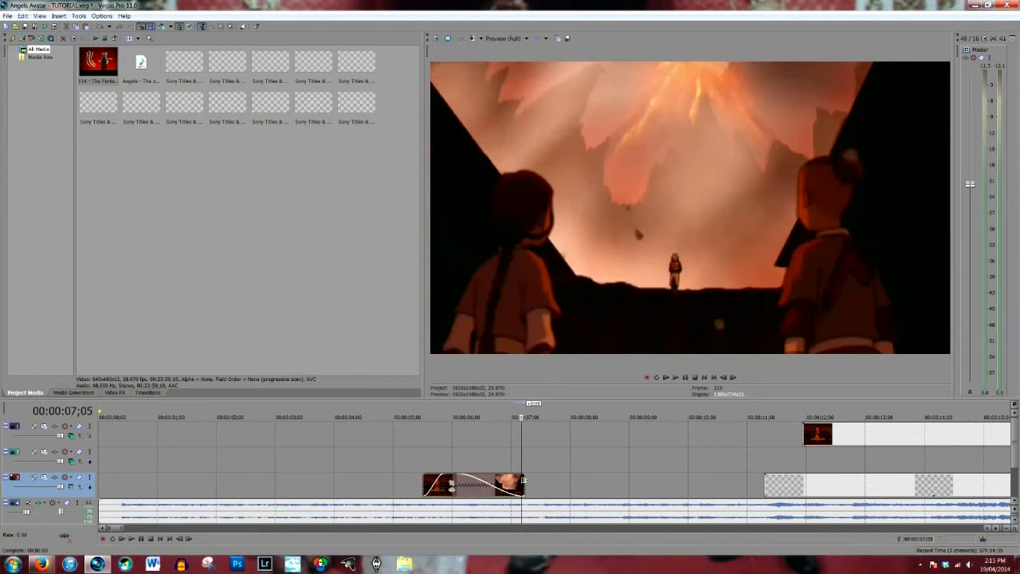
pyautogui.click(401, 473)
pyautogui.press('space')
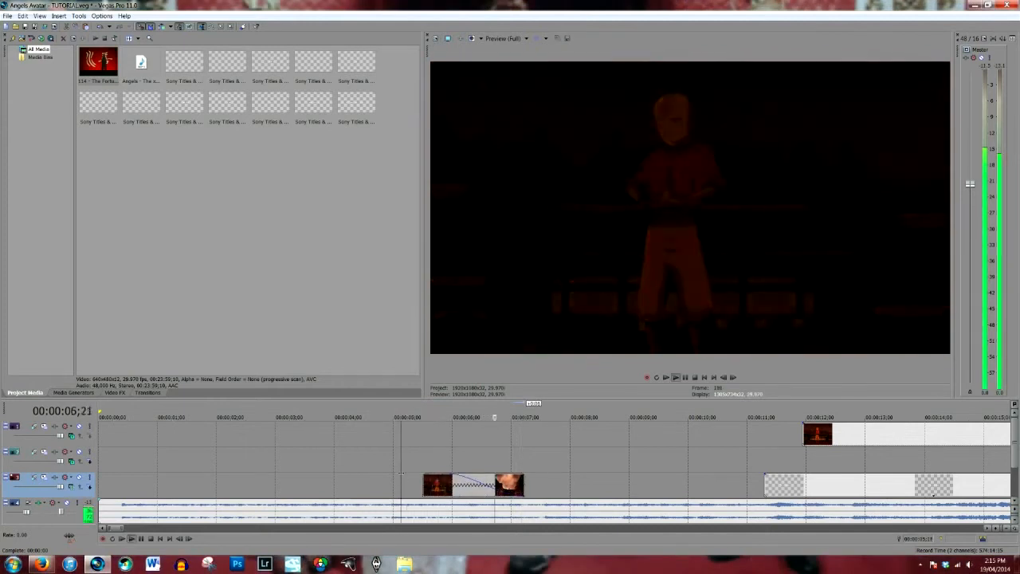
# Step: Play the slowed clip again with the song to find where the next clip should start
pyautogui.press('space')
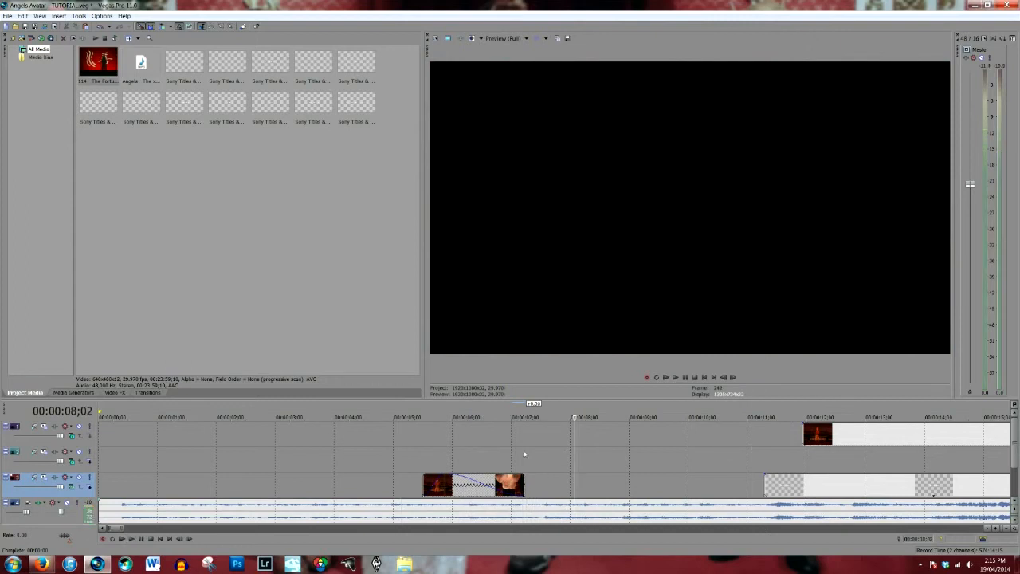
pyautogui.click(428, 454)
pyautogui.press('space')
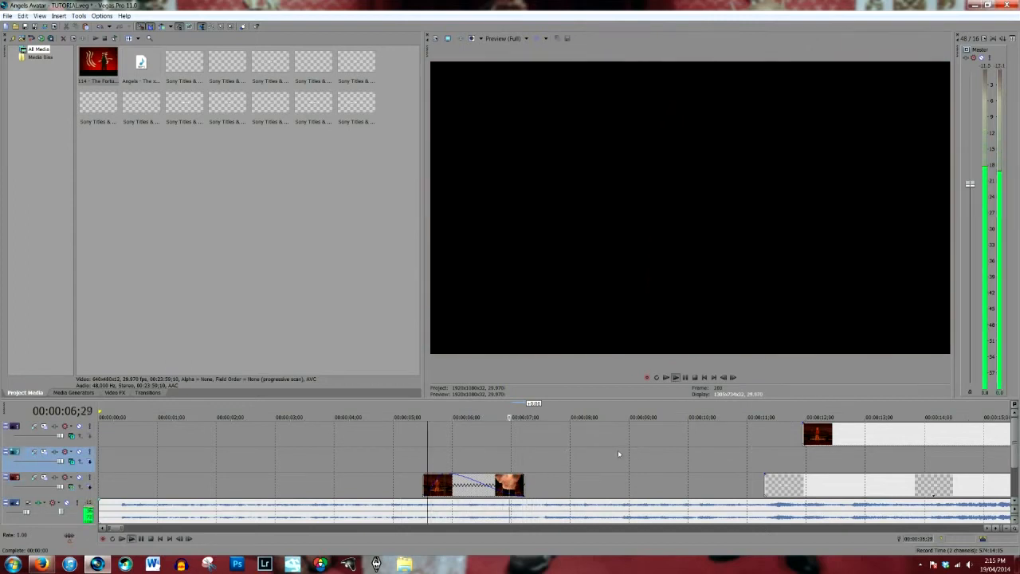
pyautogui.click(504, 451)
# Step: Move the remaining episode footage on the top track to start at about 00:00:06;23 and play the overlap
pyautogui.moveTo(815, 435); pyautogui.dragTo(502, 433)
pyautogui.click(490, 431)
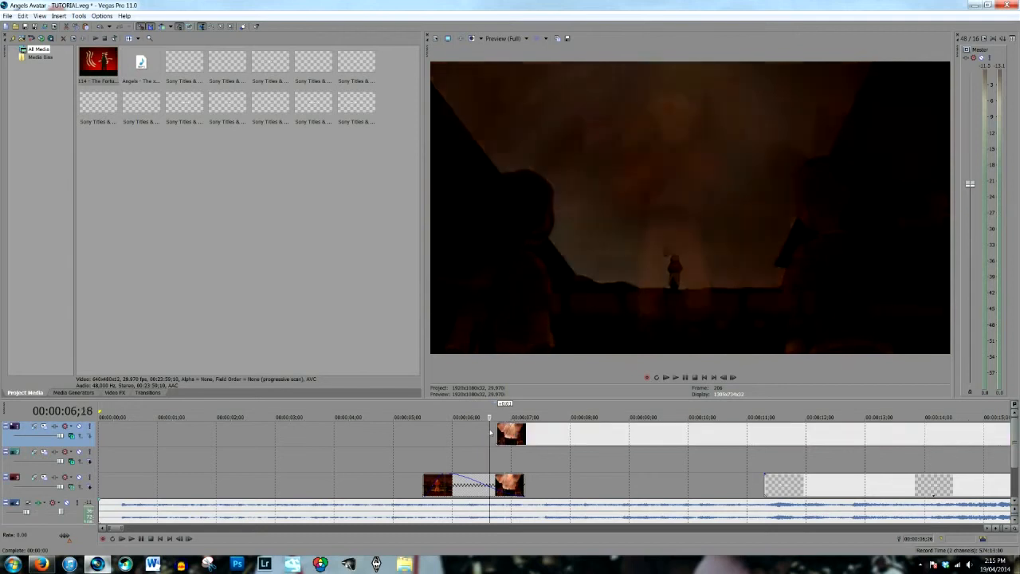
pyautogui.press('space')
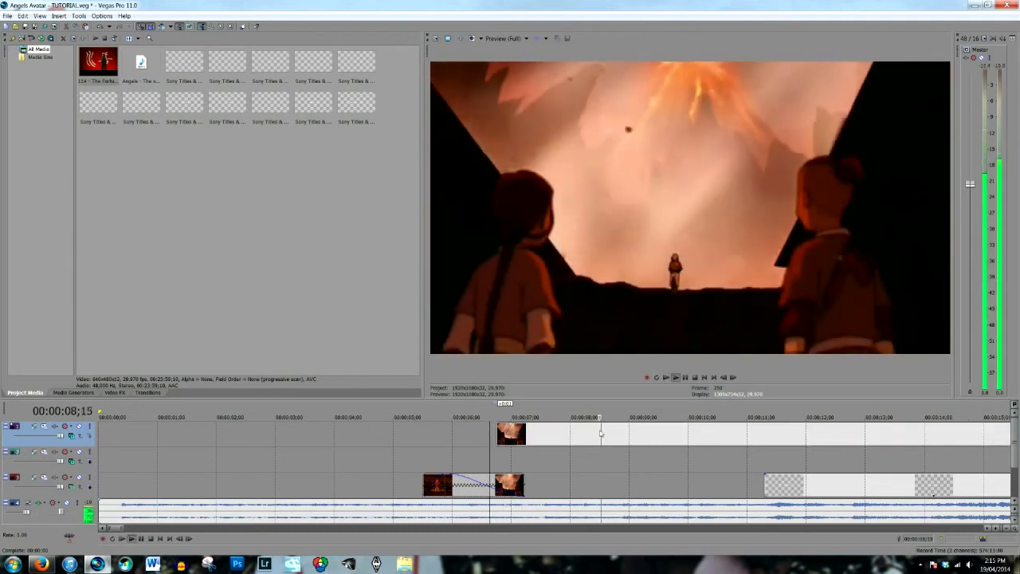
# Step: Split off the two-onlookers shot, place it on the middle video track ending at about 00:00:08;18 with a fade-out, and play it
pyautogui.click(613, 436)
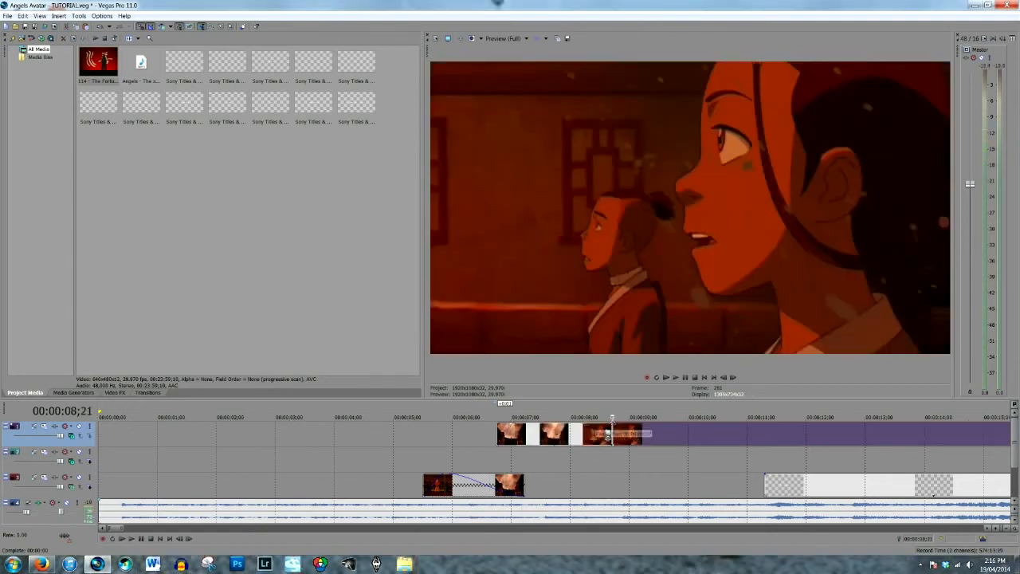
pyautogui.click(556, 444)
pyautogui.moveTo(555, 444); pyautogui.dragTo(638, 434)
pyautogui.click(560, 434)
pyautogui.press('space')
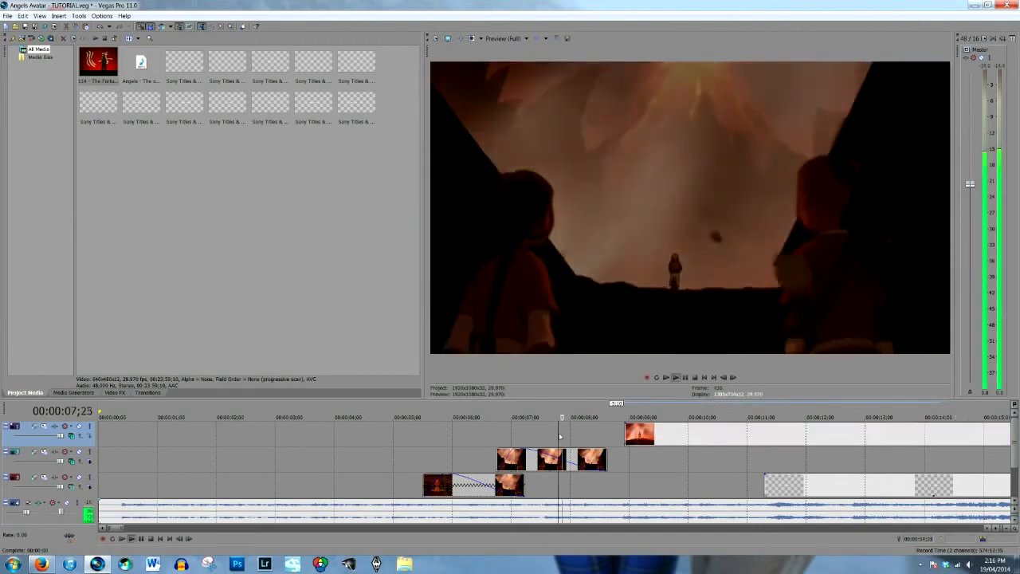
# Step: Shift the remaining top-track footage to start at about 00:00:08;22 and play it
pyautogui.click(606, 437)
pyautogui.click(660, 435)
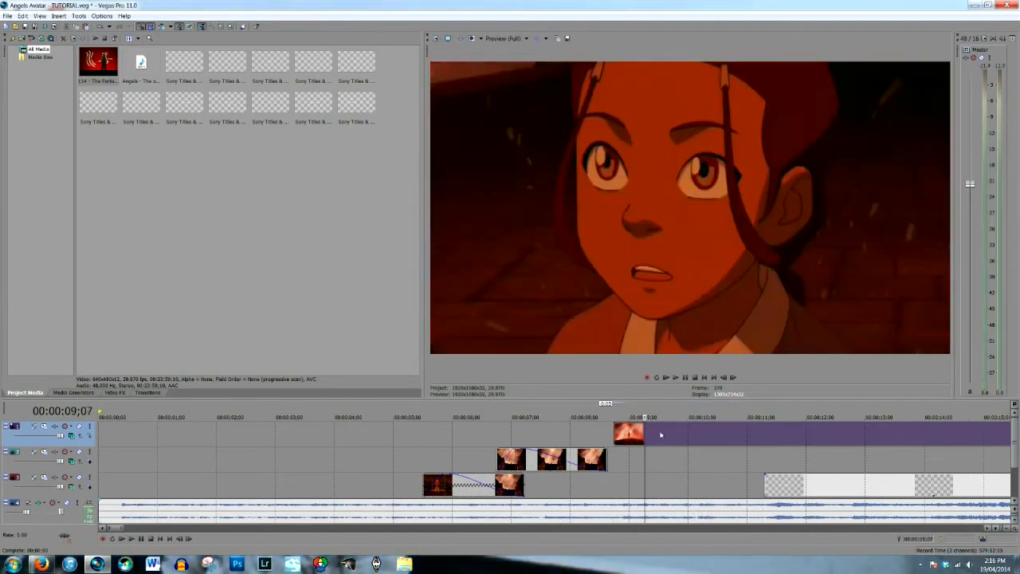
pyautogui.click(610, 435)
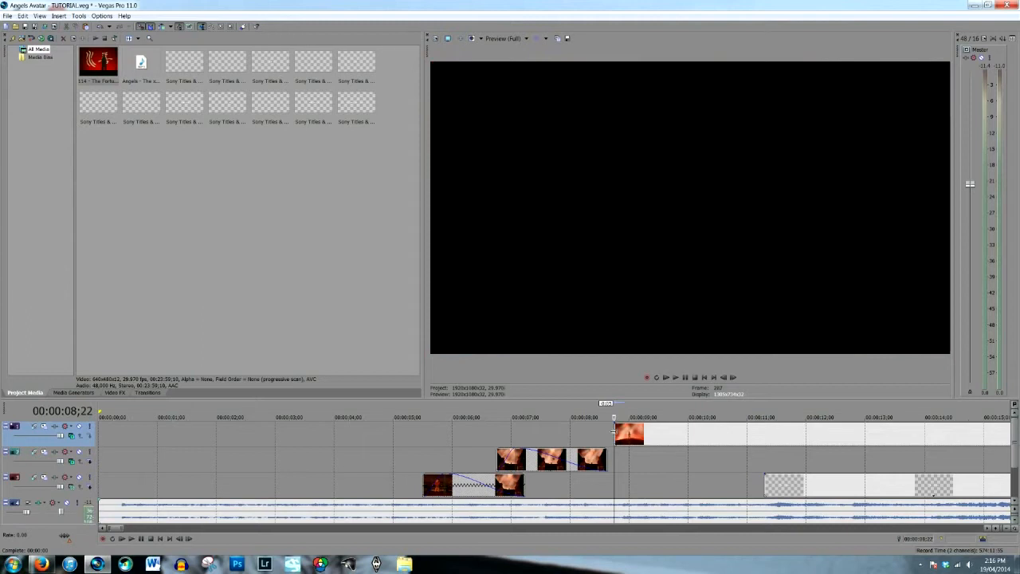
pyautogui.press('Return')
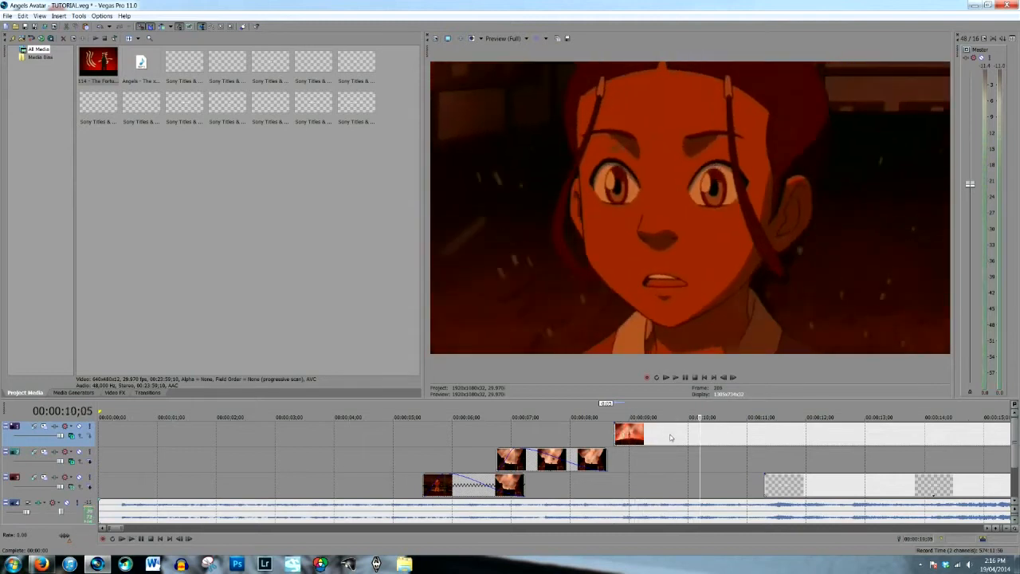
# Step: Step frame by frame to the end of the mountain-top shot, split it at about 00:00:09;20 and give it a fade-in and fade-out
pyautogui.click(670, 437)
pyautogui.press('KP_3')
pyautogui.press('KP_3')
pyautogui.press('KP_3')
pyautogui.press('KP_3')
pyautogui.press('KP_3')
pyautogui.press('KP_3')
pyautogui.press('KP_3')
pyautogui.press('KP_3')
pyautogui.press('KP_3')
pyautogui.press('KP_3')
pyautogui.press('KP_3')
pyautogui.moveTo(670, 436); pyautogui.dragTo(647, 453)
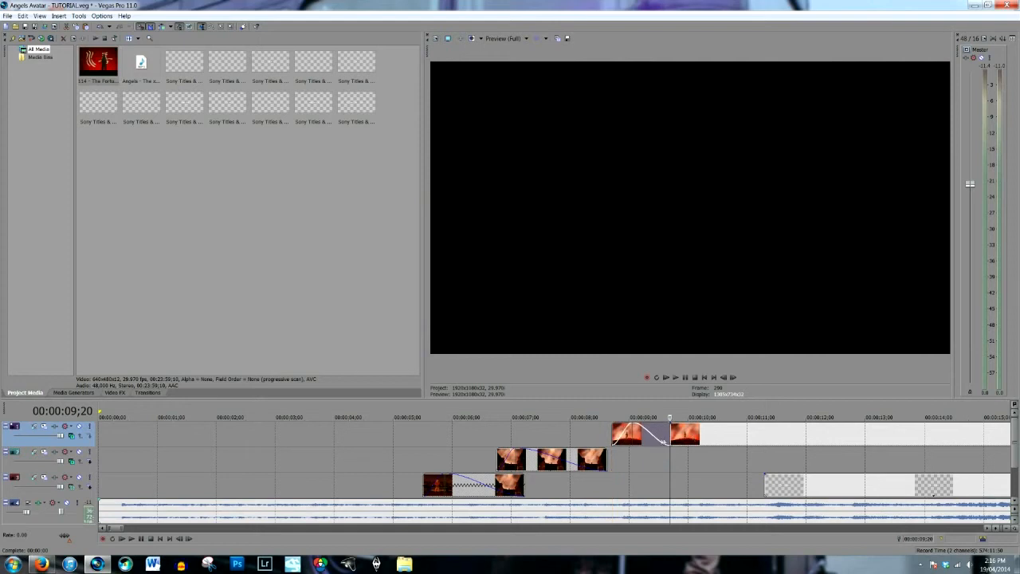
# Step: Trim the remaining footage to the girl's face shot, move it to the lowest video track at about 00:00:08;02 and play it
pyautogui.moveTo(672, 435); pyautogui.dragTo(715, 434)
pyautogui.moveTo(695, 480); pyautogui.dragTo(577, 488)
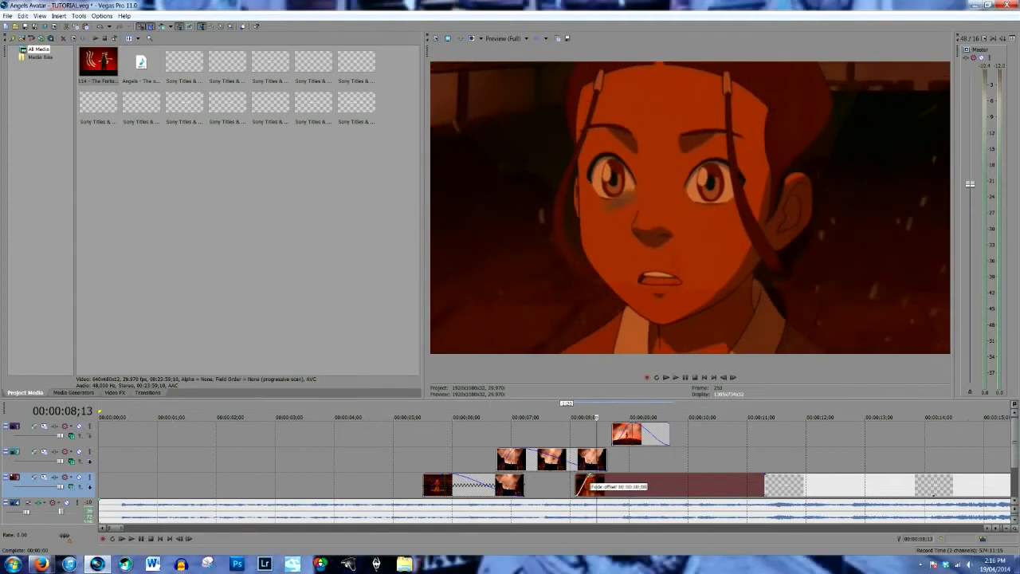
pyautogui.press('space')
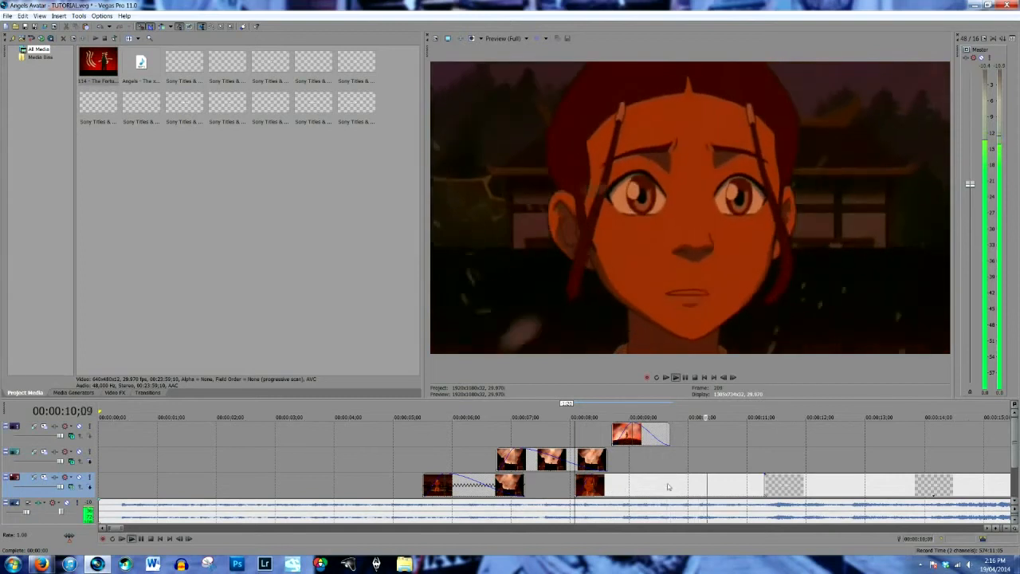
pyautogui.press('Return')
# Step: Trim the start of the girl's face footage, shift it back to about 00:00:08;02 with a fade-in and play it
pyautogui.moveTo(576, 488); pyautogui.dragTo(604, 488)
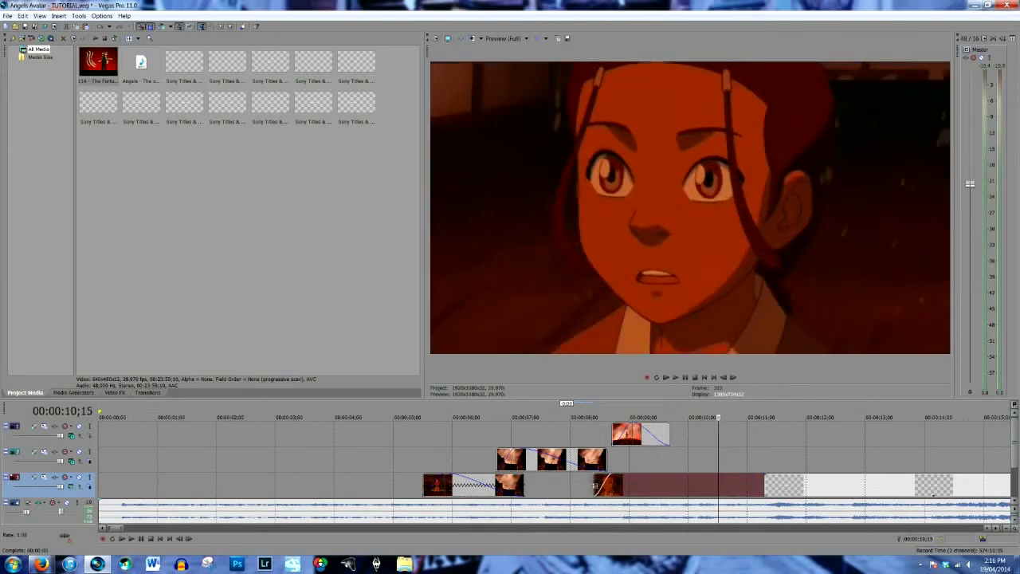
pyautogui.click(636, 488)
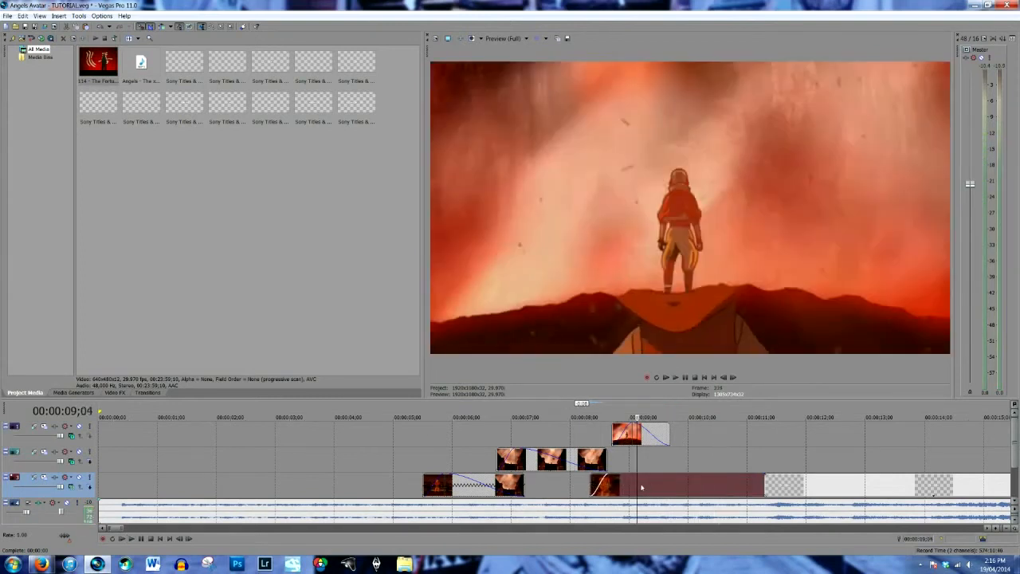
pyautogui.moveTo(586, 488); pyautogui.dragTo(577, 488)
pyautogui.press('space')
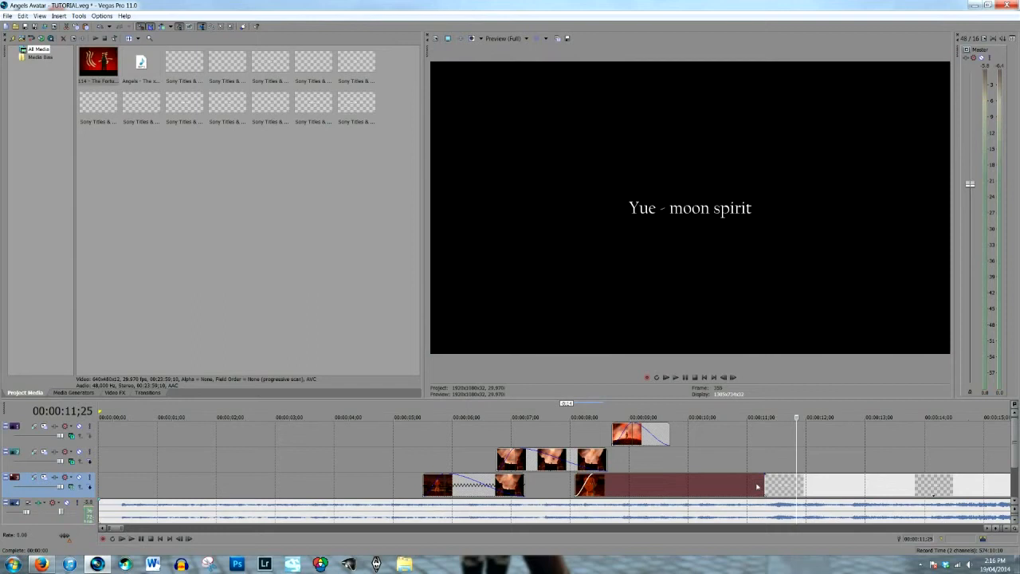
# Step: Start the "Yue - moon spirit" placeholder at about 00:00:12;07, end the girl's face footage at 00:00:11;16 with a long fade-out, and play it
pyautogui.moveTo(764, 484); pyautogui.dragTo(821, 484)
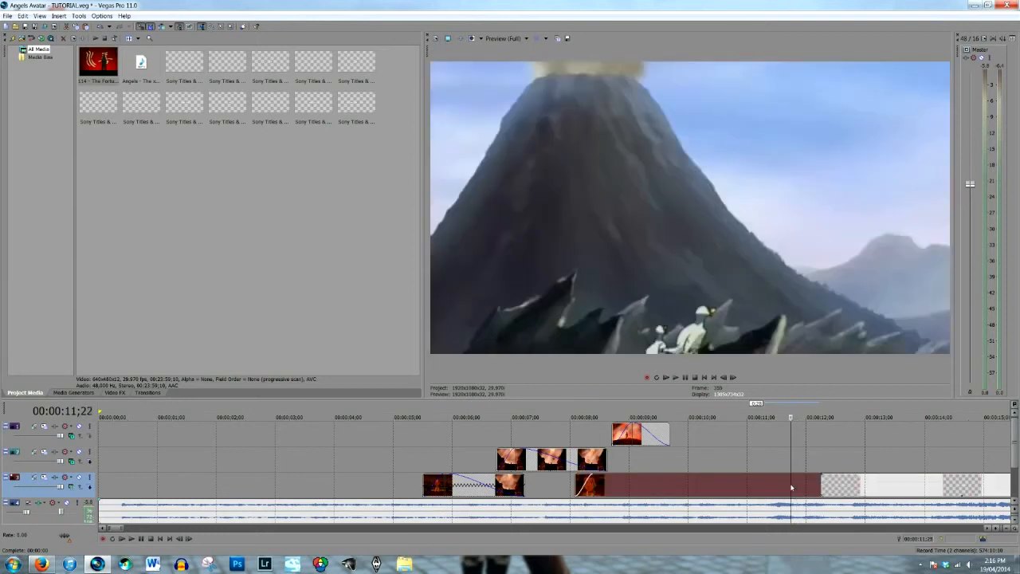
pyautogui.click(773, 488)
pyautogui.click(779, 489)
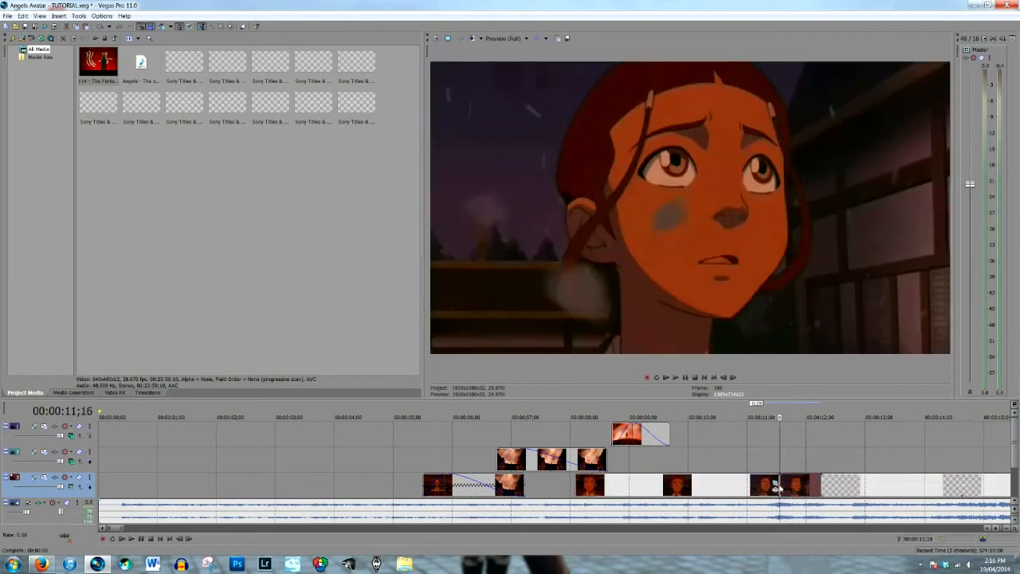
pyautogui.moveTo(777, 483); pyautogui.dragTo(594, 485)
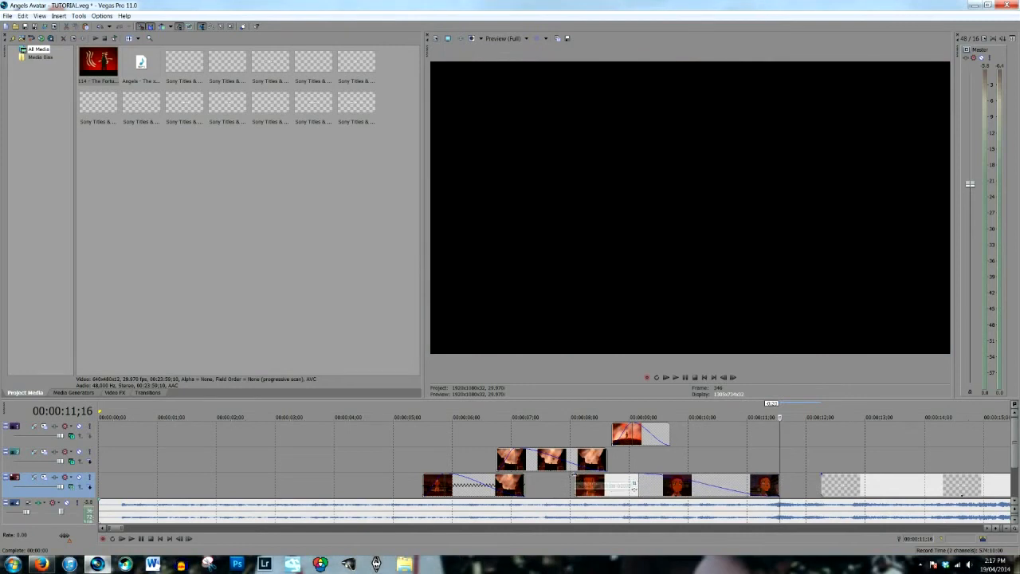
pyautogui.click(571, 486)
pyautogui.press('space')
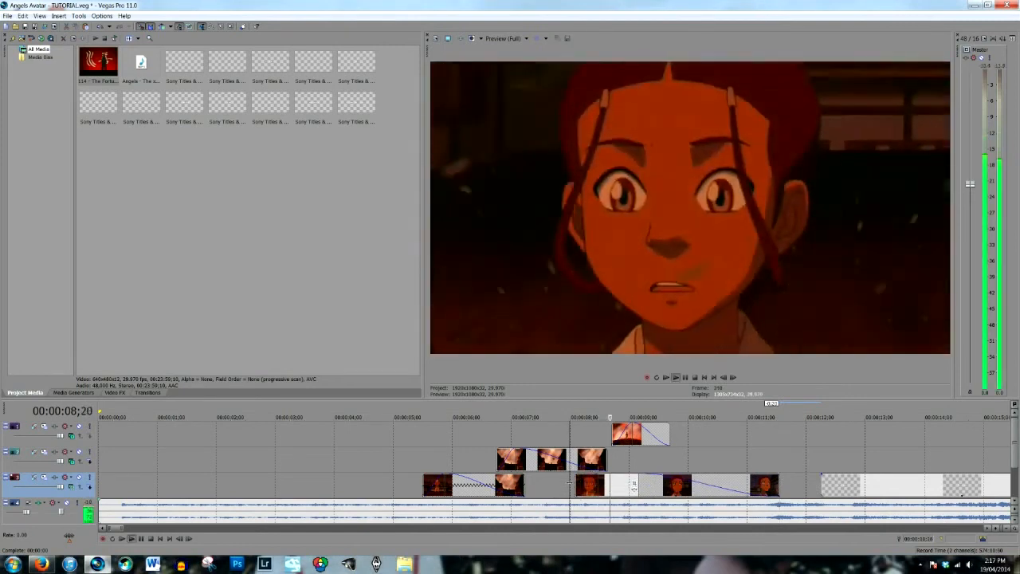
# Step: Move the mountain-top clip to the middle track and extend the second girl's face clip back to about 00:00:08;22
pyautogui.click(646, 439)
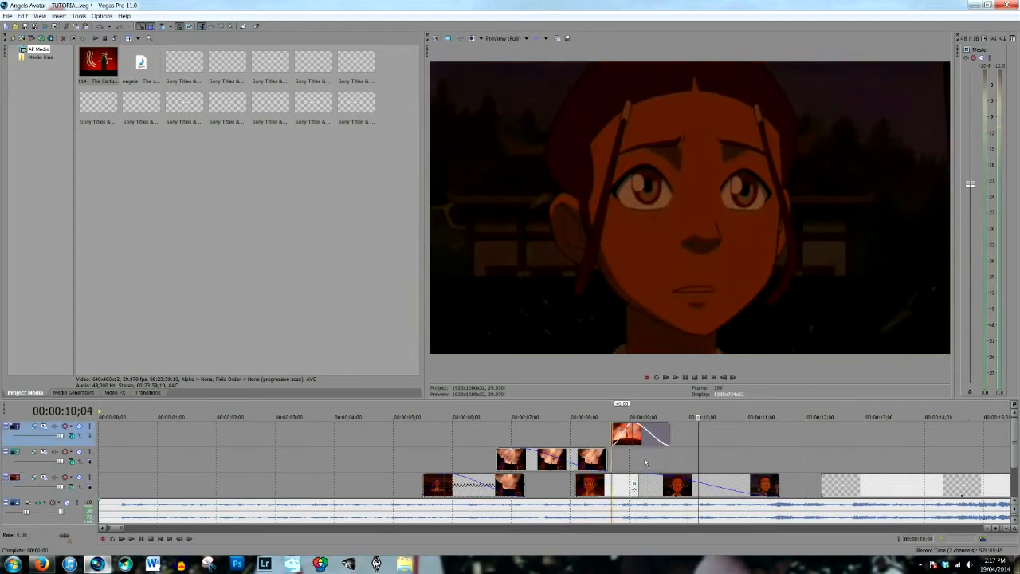
pyautogui.press('space')
pyautogui.click(115, 393)
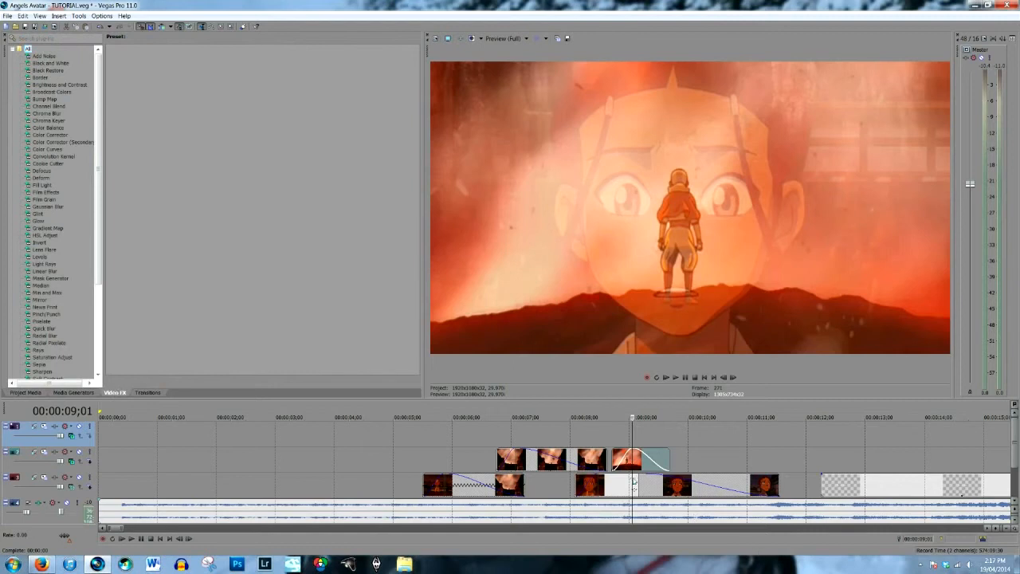
pyautogui.click(635, 484)
pyautogui.moveTo(636, 483); pyautogui.dragTo(614, 484)
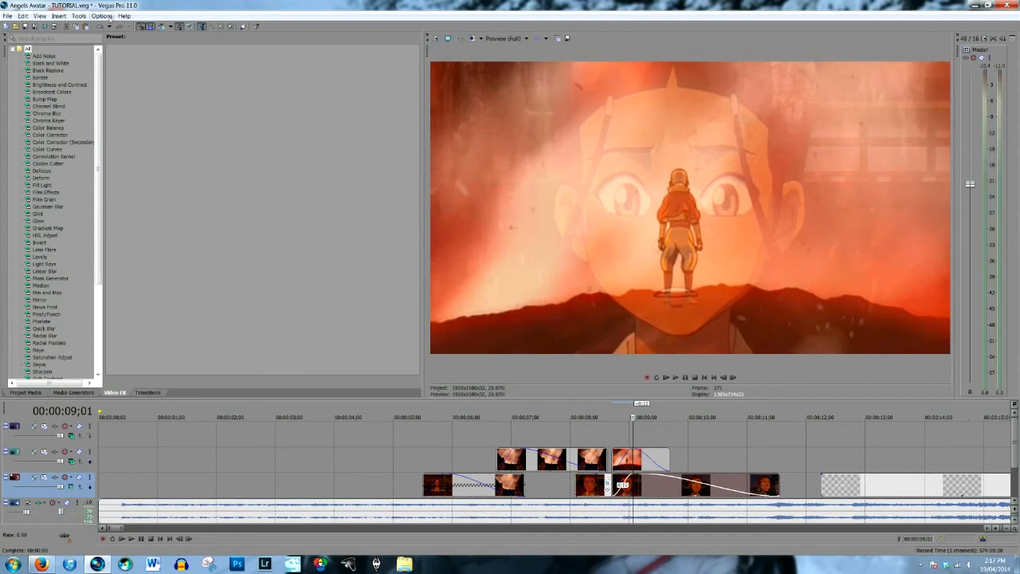
# Step: Apply the default Black and White effect to the girl's face clip and inspect the overlap at about 00:00:08;27
pyautogui.click(53, 63)
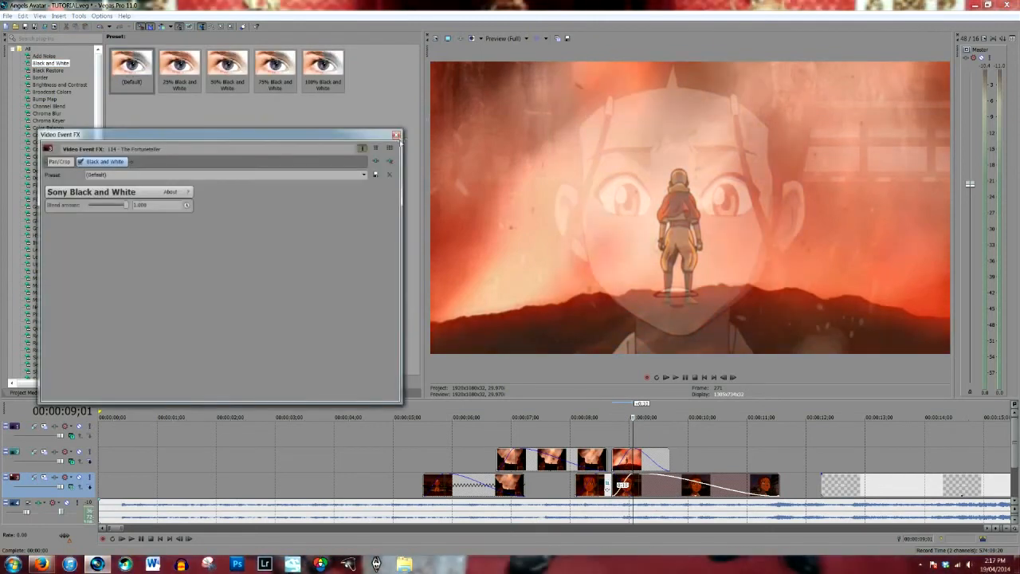
pyautogui.click(398, 136)
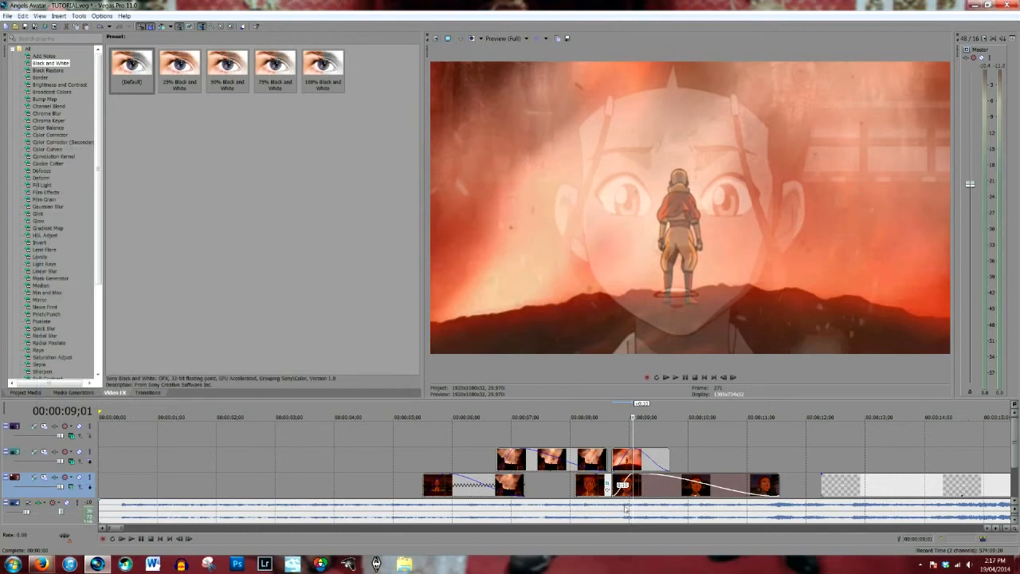
pyautogui.click(626, 488)
pyautogui.scroll(3, 626, 490)
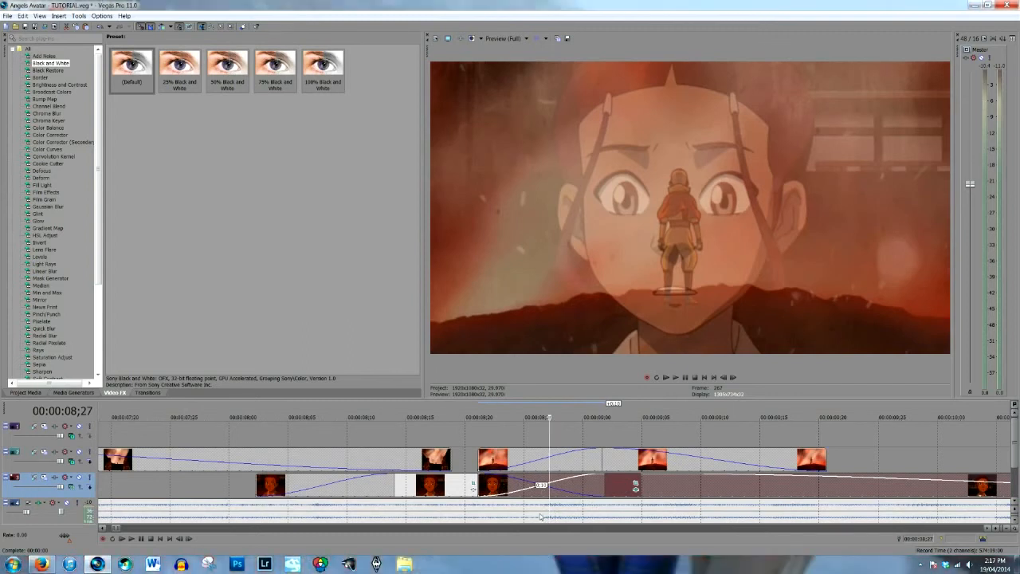
pyautogui.scroll(-4, 437, 518)
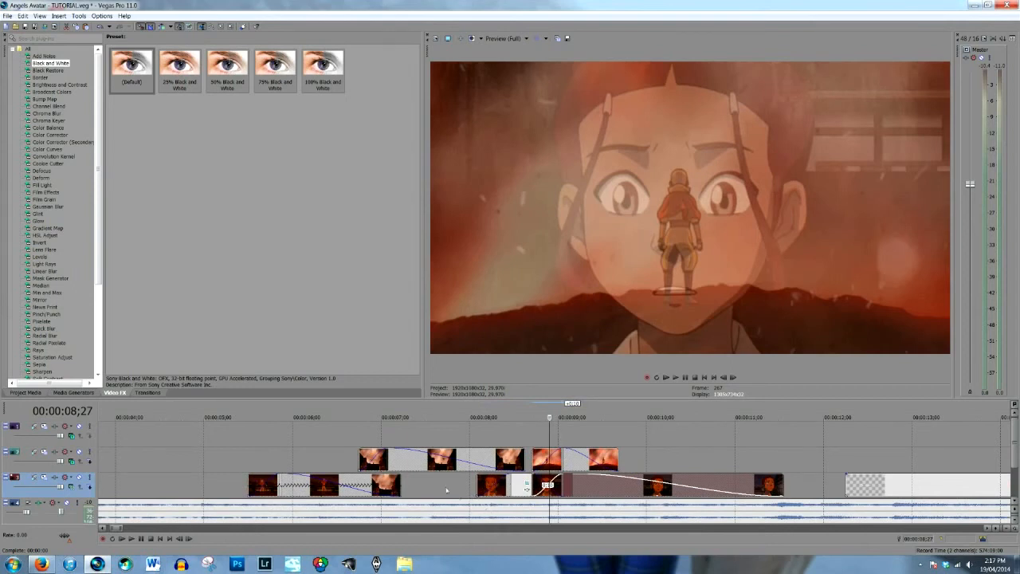
# Step: Play the edited sequence with the song from about 00:00:05;05 to past 00:00:10;00
pyautogui.click(221, 475)
pyautogui.press('space')
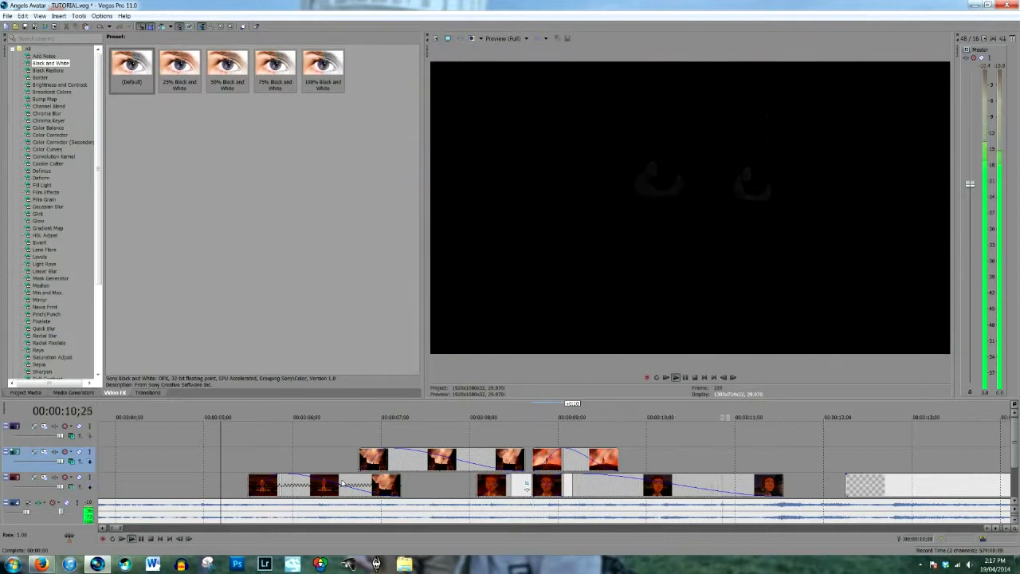
pyautogui.press('Return')
# Step: Add a slow zoom-in to the first slowed clip with an end Pan/Crop keyframe of about 609.2 by 342.7
pyautogui.click(300, 486)
pyautogui.rightClick(306, 485)
pyautogui.click(351, 278)
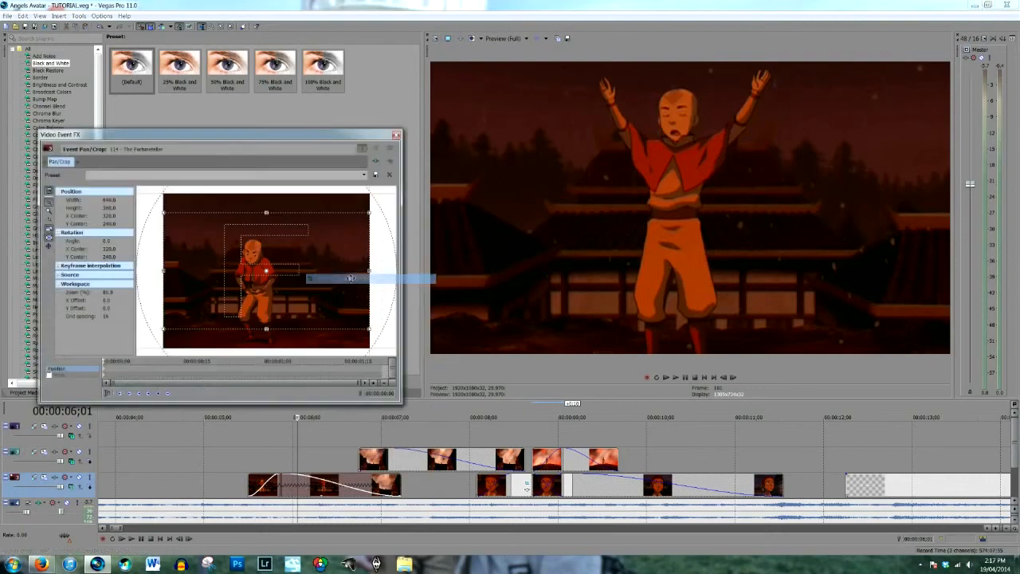
pyautogui.click(379, 363)
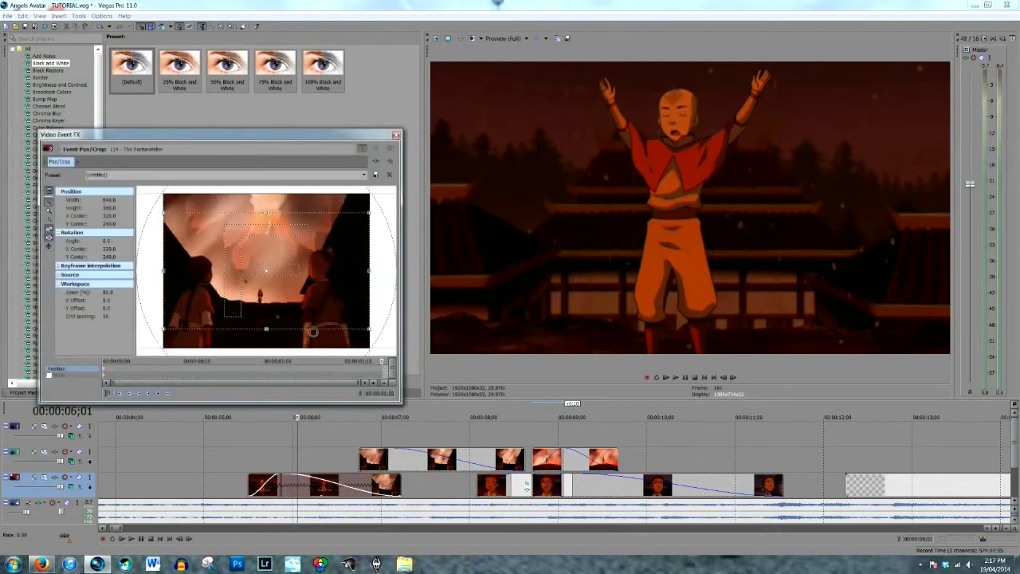
pyautogui.moveTo(312, 329); pyautogui.dragTo(313, 326)
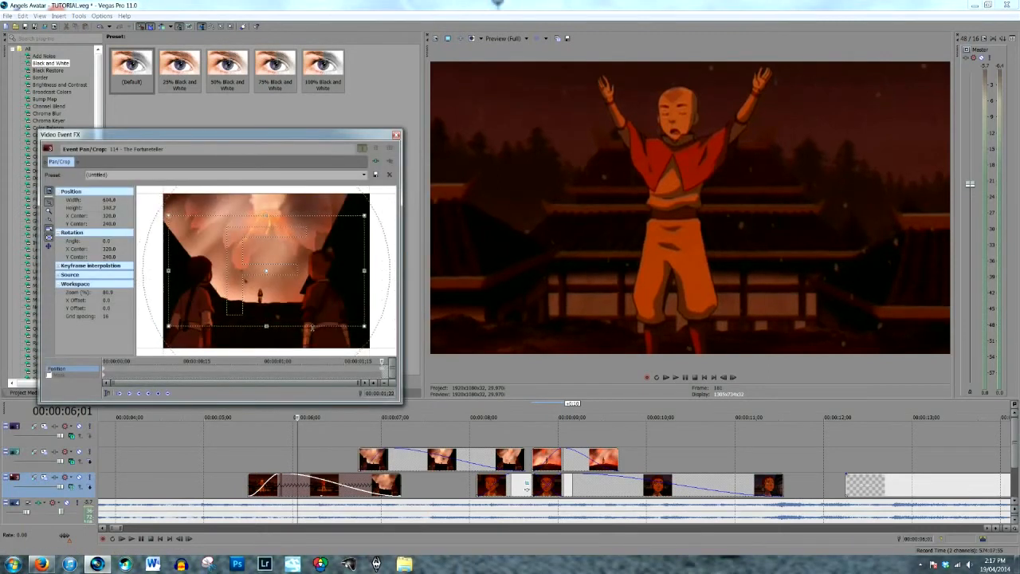
# Step: Add an end Pan/Crop keyframe to the two-onlookers clip that shifts the 640 by 360 crop frame downward
pyautogui.rightClick(416, 461)
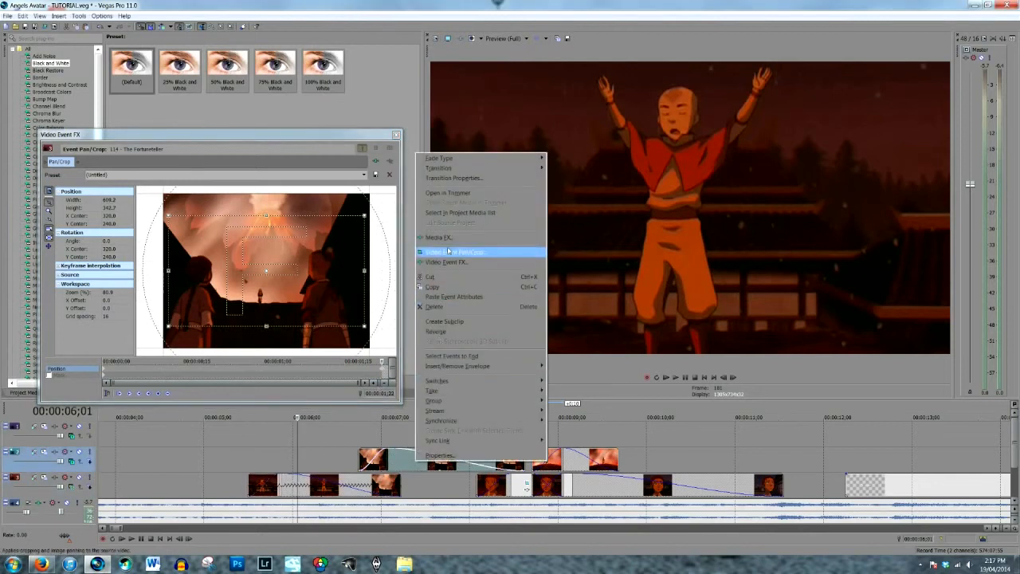
pyautogui.click(479, 252)
pyautogui.click(384, 371)
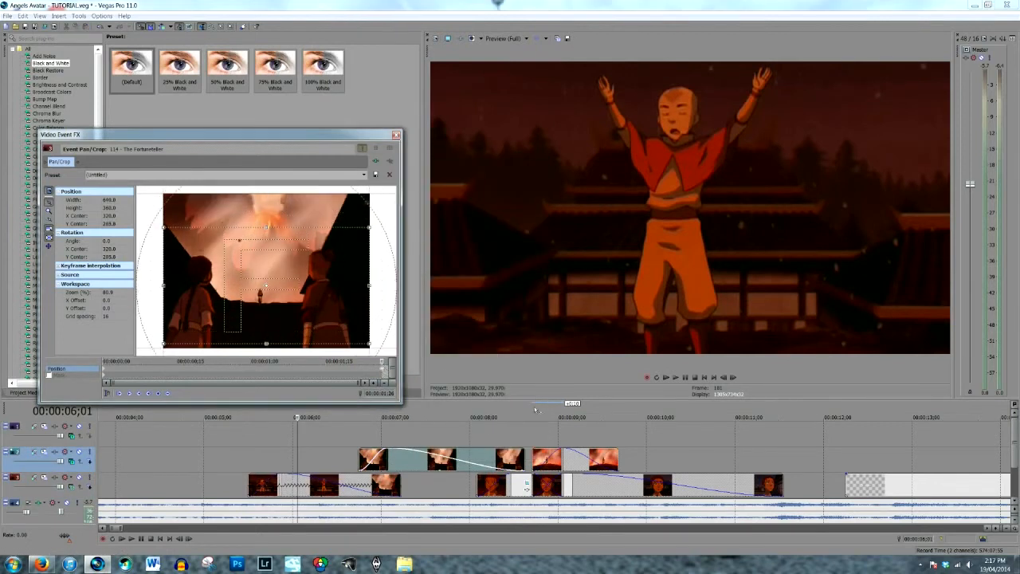
# Step: Give the first girl's face clip a slow zoom-in with an end Pan/Crop keyframe of about 609.2 by 342.7
pyautogui.click(507, 489)
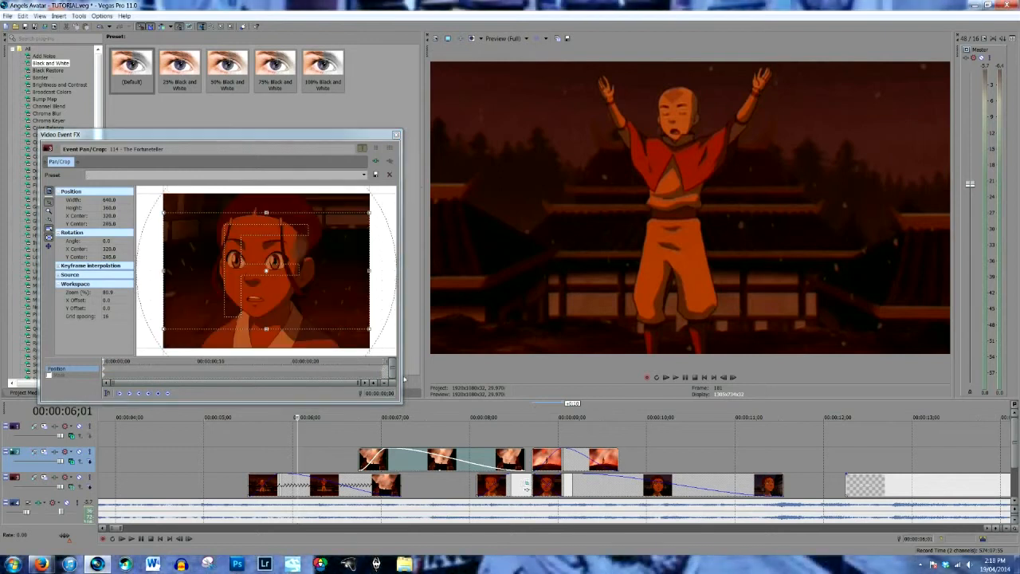
pyautogui.click(384, 362)
pyautogui.moveTo(369, 329); pyautogui.dragTo(364, 329)
# Step: Animate a slow Pan/Crop zoom on the long girl's face clip, from 556.5 by 313.0 to about 521 by 293 at its end
pyautogui.rightClick(597, 487)
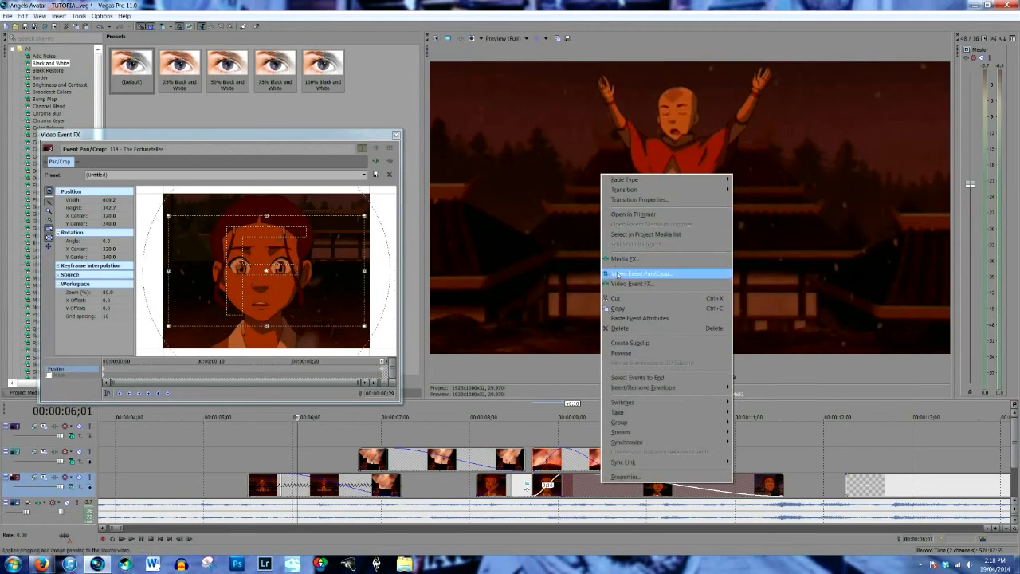
pyautogui.click(638, 274)
pyautogui.moveTo(210, 330); pyautogui.dragTo(214, 321)
pyautogui.click(377, 370)
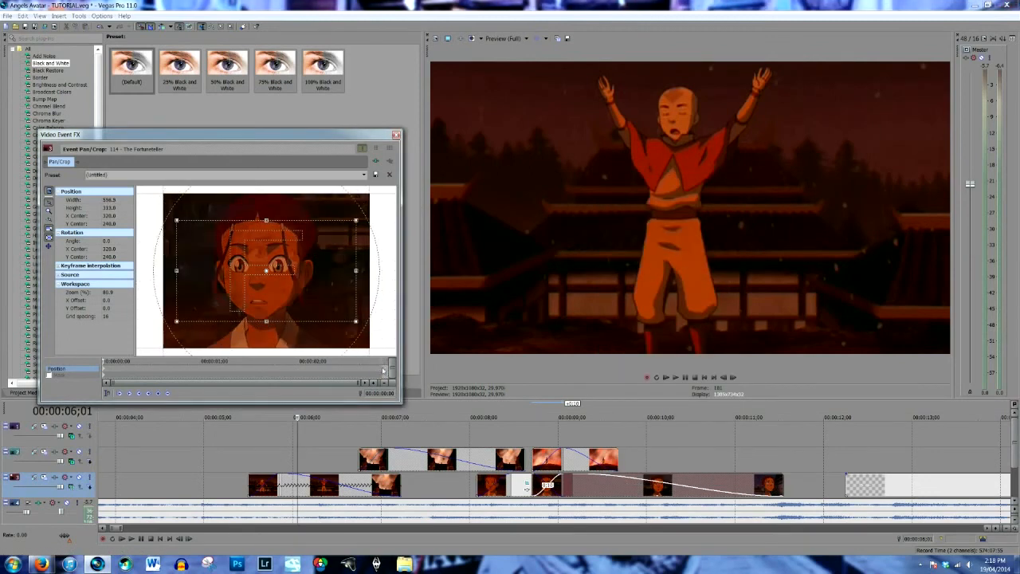
# Step: Add an end Pan/Crop keyframe to the red-sky figure clip that shifts the 640 by 360 crop frame downward
pyautogui.rightClick(582, 460)
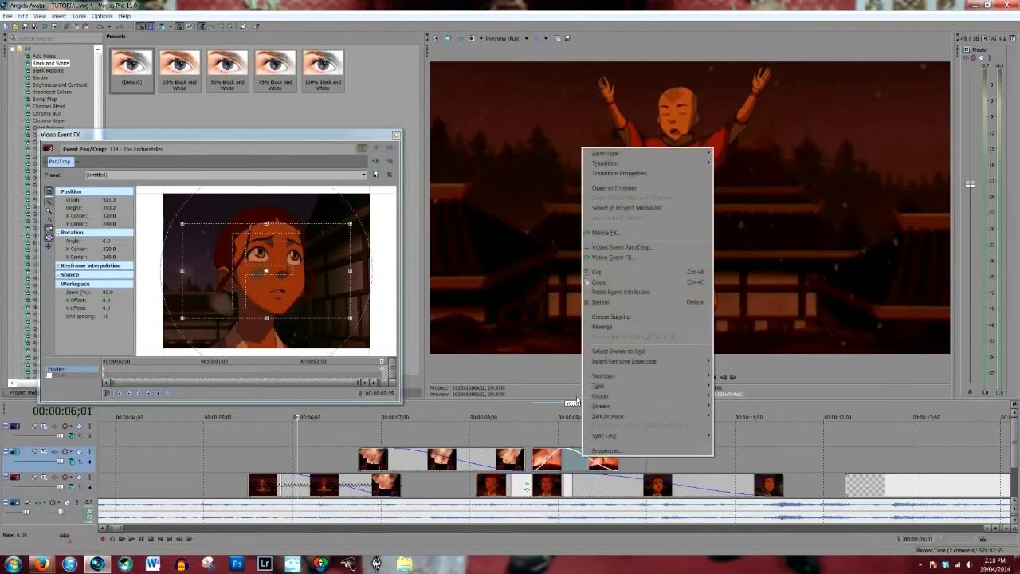
pyautogui.click(606, 247)
pyautogui.moveTo(335, 302); pyautogui.dragTo(336, 311)
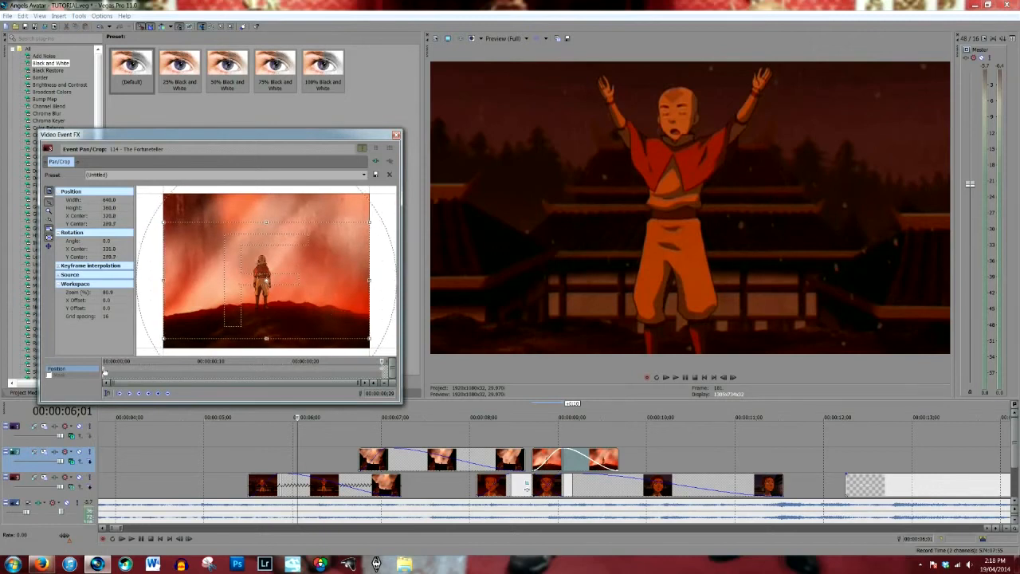
pyautogui.hotkey('ctrl', 'z')
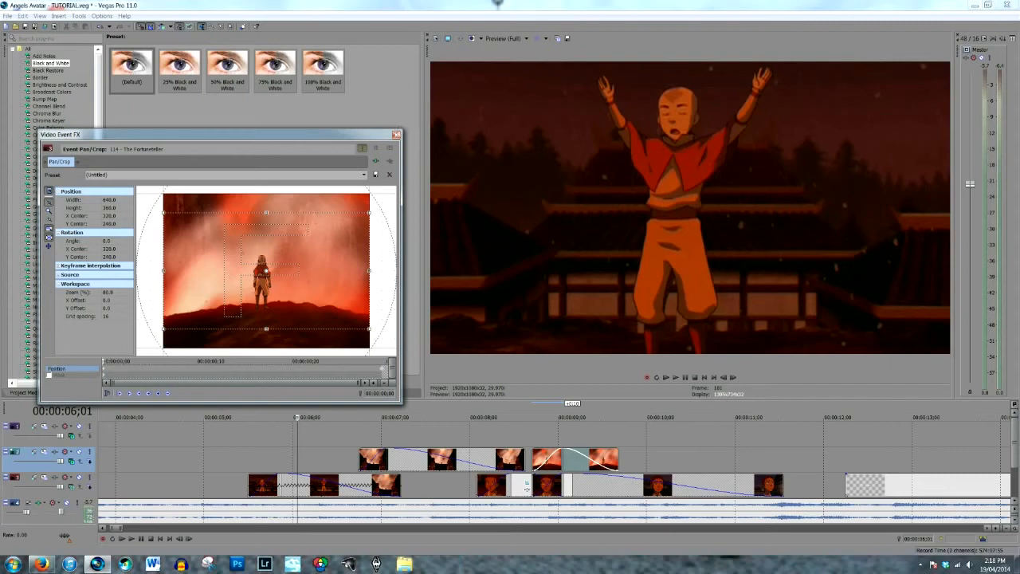
pyautogui.click(396, 135)
# Step: Play the edited sequence with the song from about 00:00:05;05 to about 00:00:12;02
pyautogui.click(237, 463)
pyautogui.press('space')
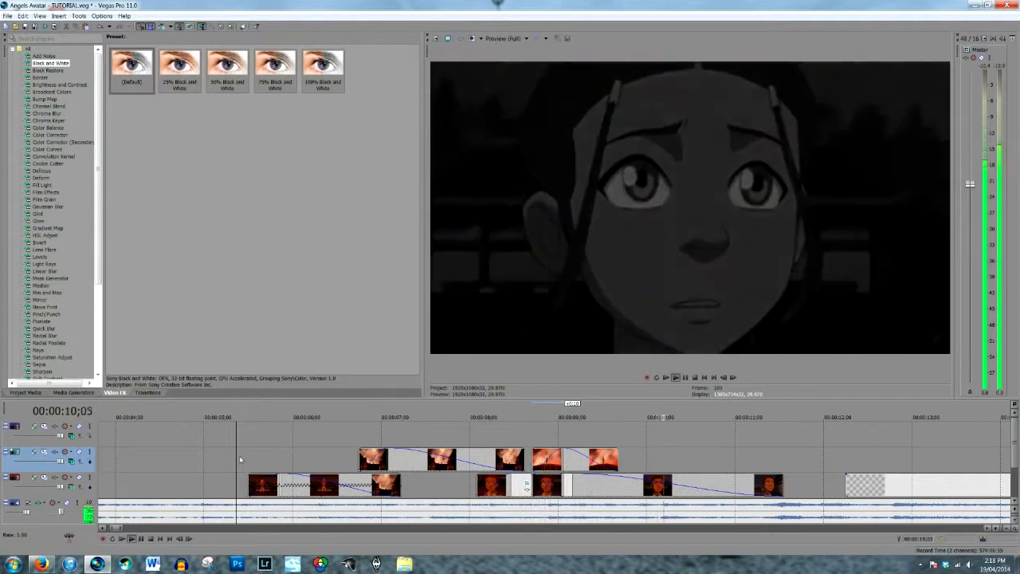
pyautogui.press('space')
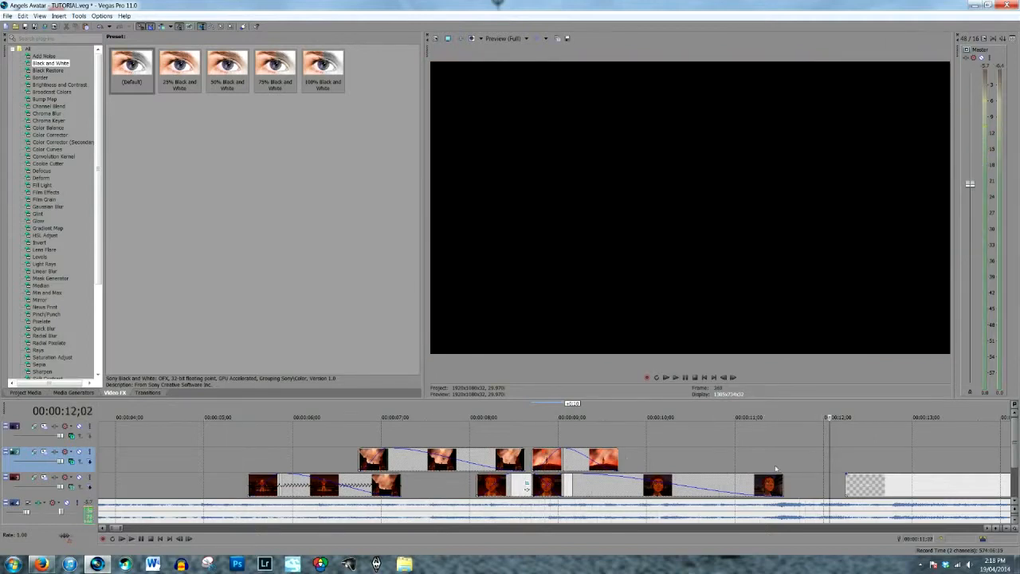
# Step: Locate the next text placeholder and trim the start of the remaining Siege of the North footage on the upper track
pyautogui.scroll(-6, 751, 490)
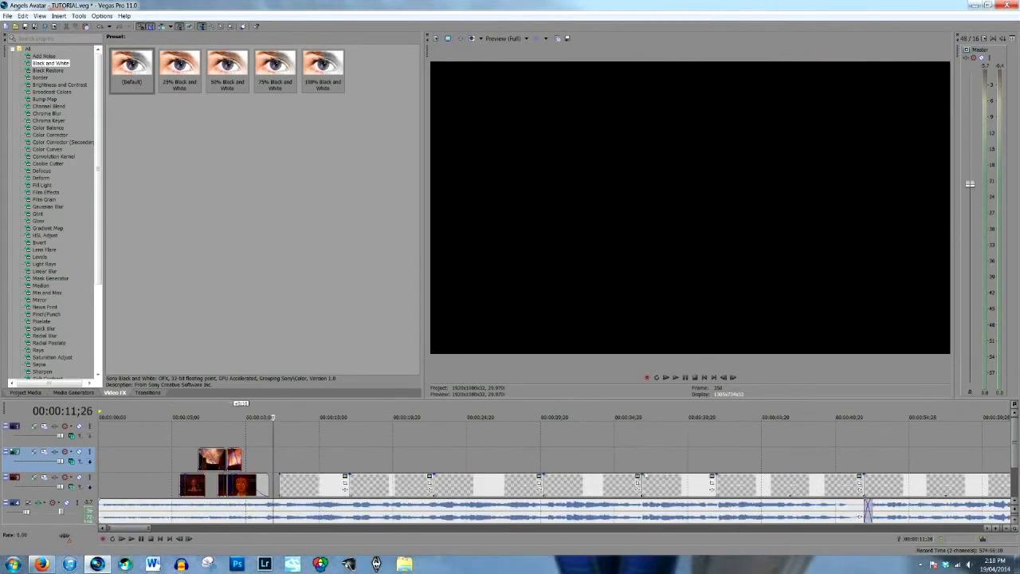
pyautogui.click(286, 487)
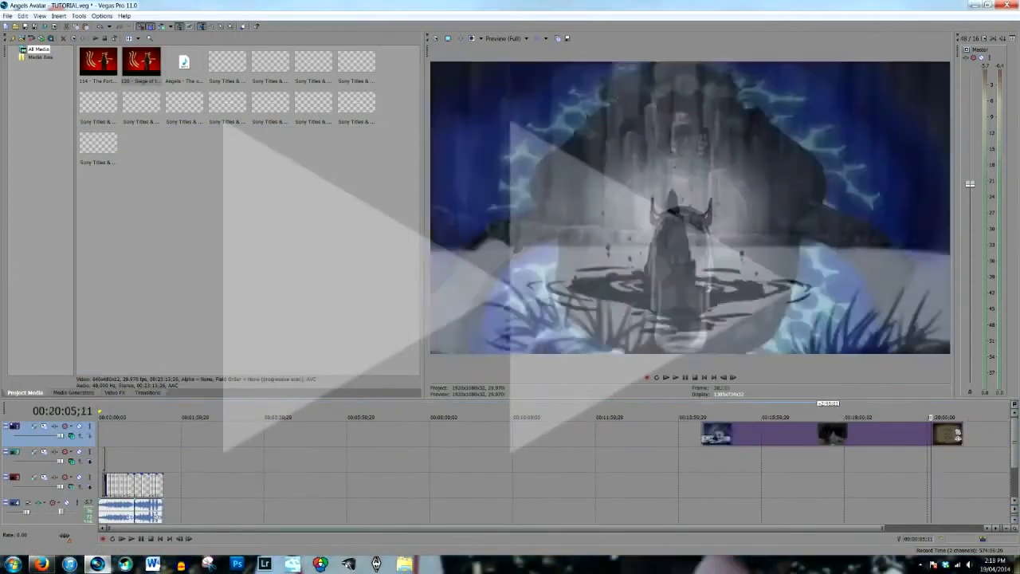
pyautogui.moveTo(703, 435); pyautogui.dragTo(835, 434)
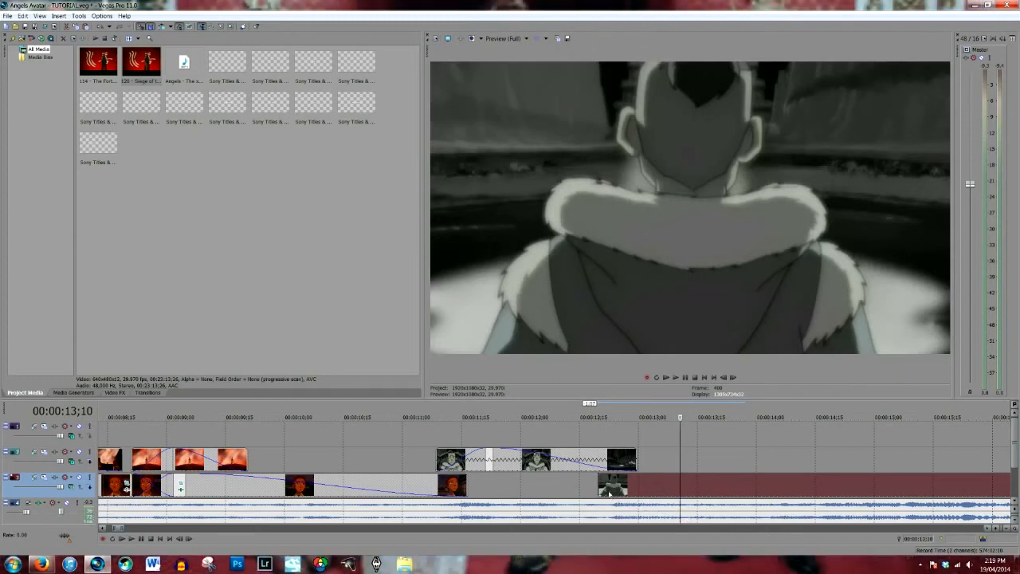
# Step: Preview the back-view clip and cut it into short segments, trimming the last one to start at 00:00:14;17
pyautogui.click(599, 488)
pyautogui.press('space')
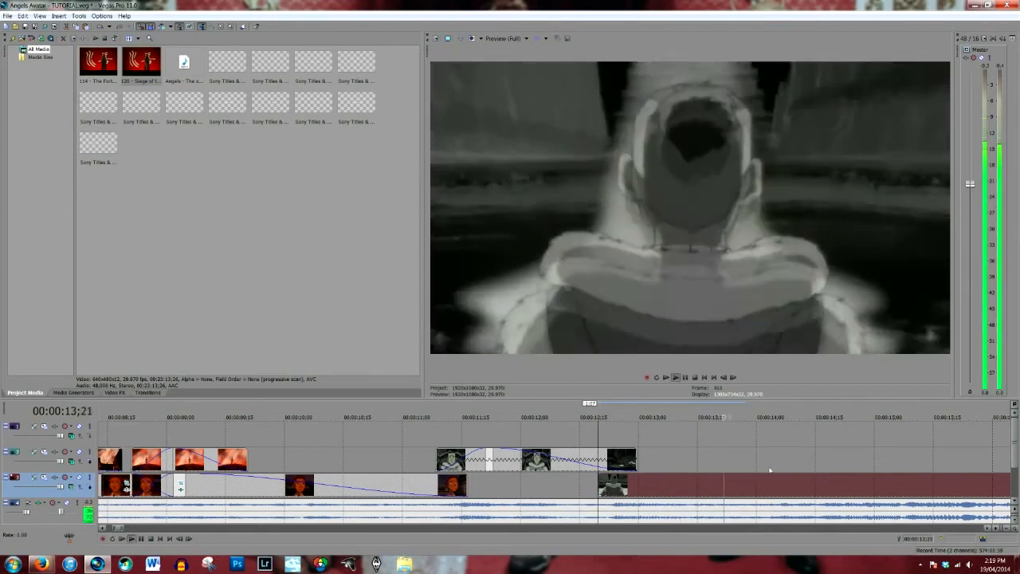
pyautogui.press('Return')
pyautogui.click(699, 486)
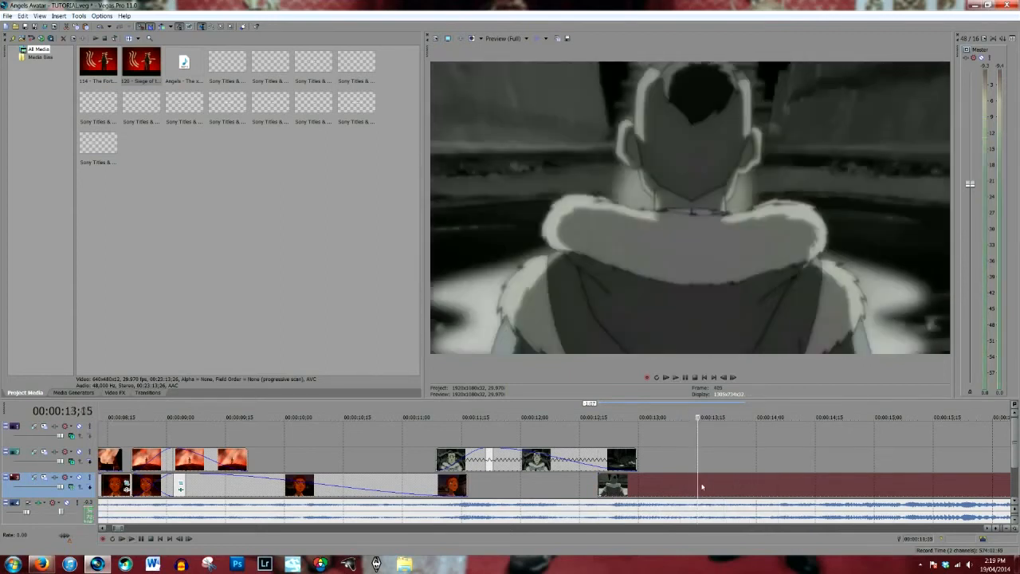
pyautogui.click(824, 484)
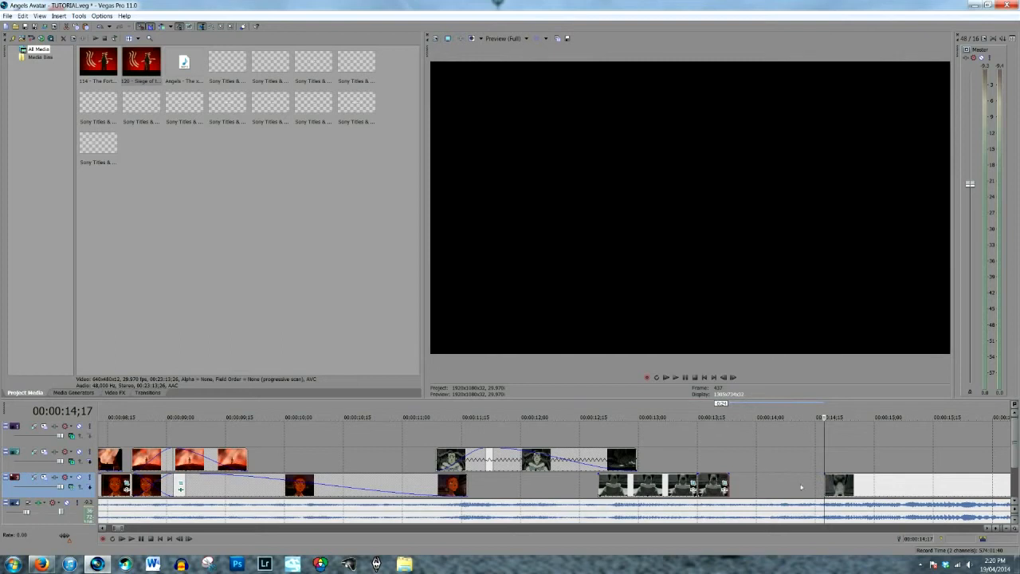
# Step: Play the jump-cut back-view segments, tighten their edges and spacing, and fade in the first segment
pyautogui.click(594, 488)
pyautogui.press('space')
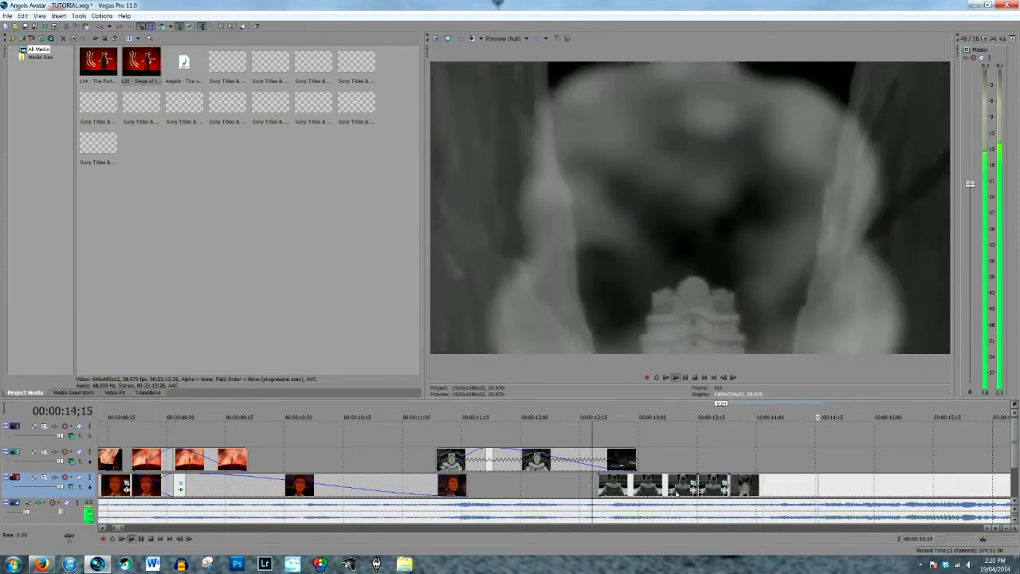
pyautogui.moveTo(651, 488); pyautogui.dragTo(638, 488)
pyautogui.moveTo(702, 487); pyautogui.dragTo(734, 486)
pyautogui.moveTo(583, 483); pyautogui.dragTo(597, 477)
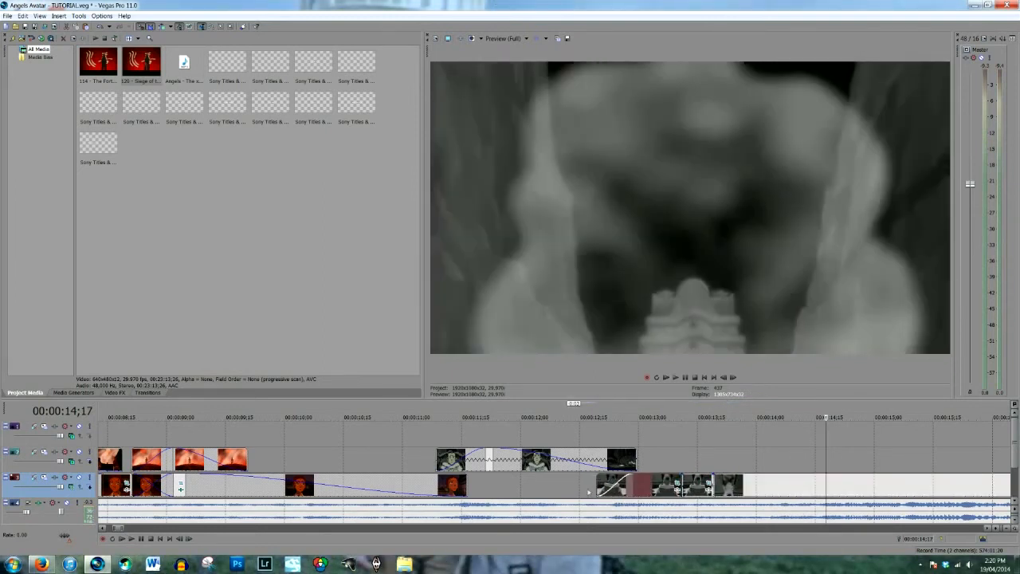
# Step: Play the tightened back-view segments with the song from about 00:00:12;15
pyautogui.click(597, 488)
pyautogui.press('space')
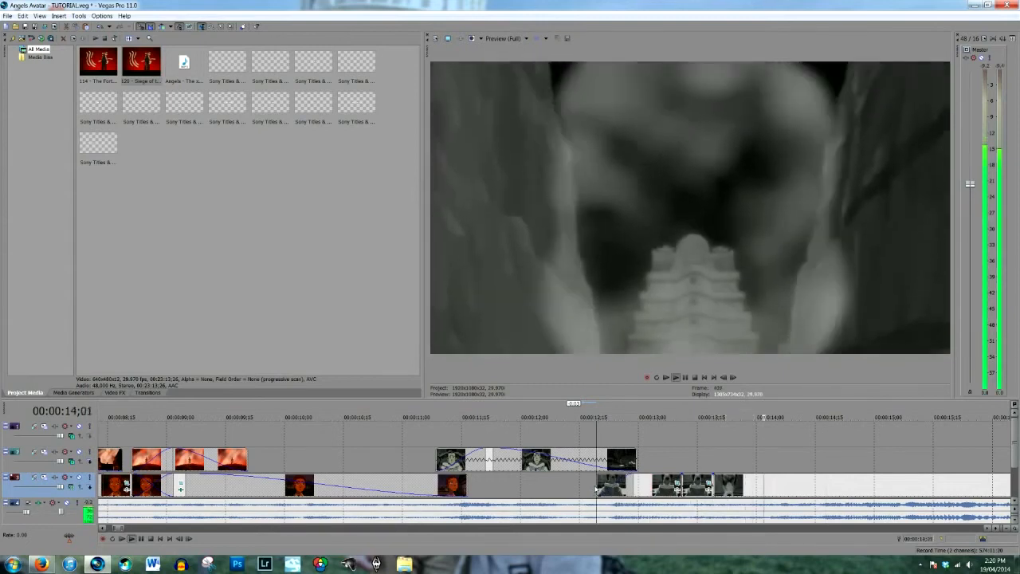
pyautogui.press('Return')
# Step: Add an end Pan/Crop keyframe to the back-view segment and shift the crop frame downward at its start
pyautogui.click(678, 482)
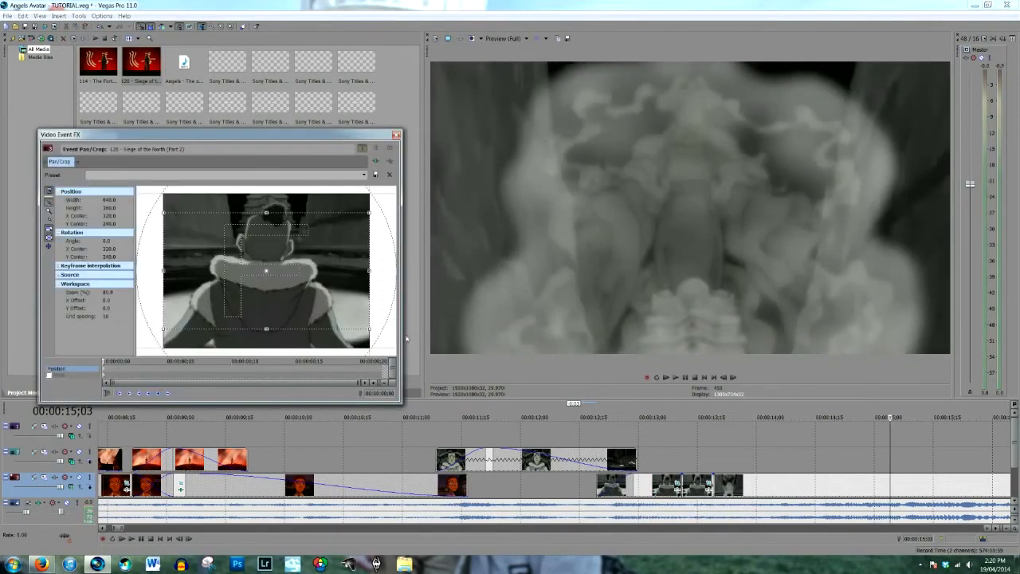
pyautogui.moveTo(388, 369); pyautogui.dragTo(156, 366)
pyautogui.click(105, 371)
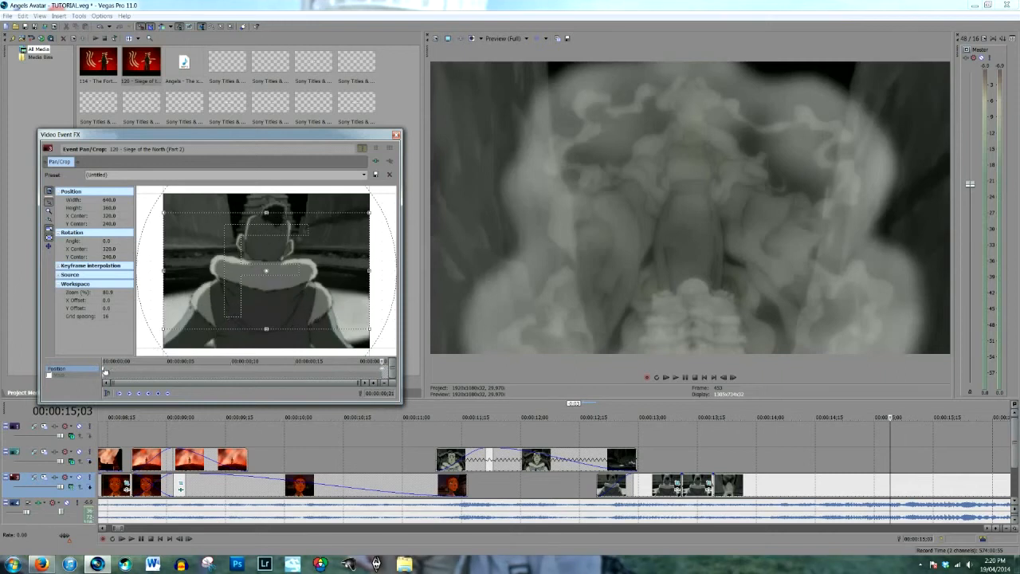
pyautogui.moveTo(236, 314); pyautogui.dragTo(236, 322)
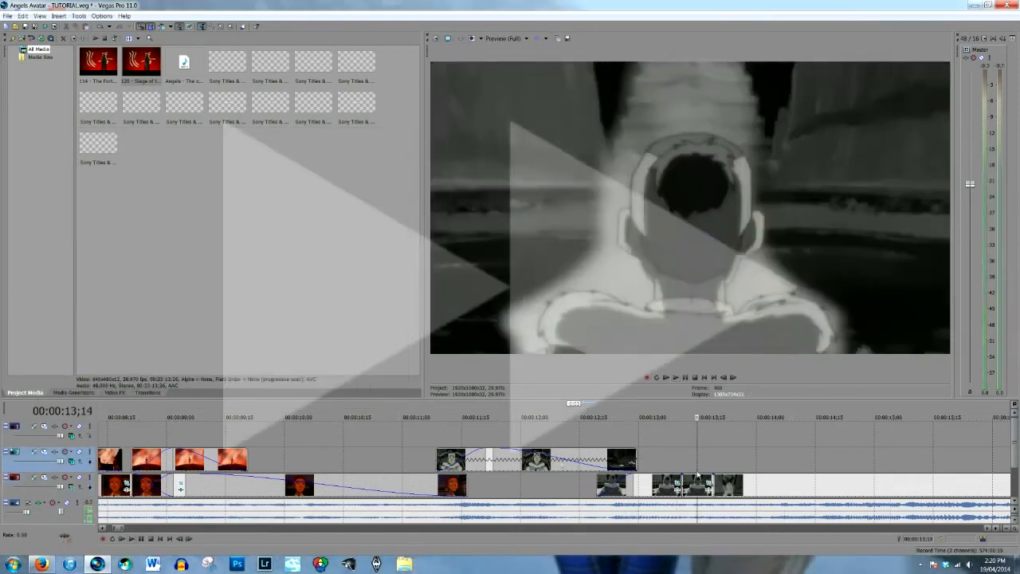
# Step: Split the last Siege of the North segment at 00:00:14;03 and 00:00:14;27, overlapping the first cut's pieces in a long crossfade
pyautogui.click(757, 485)
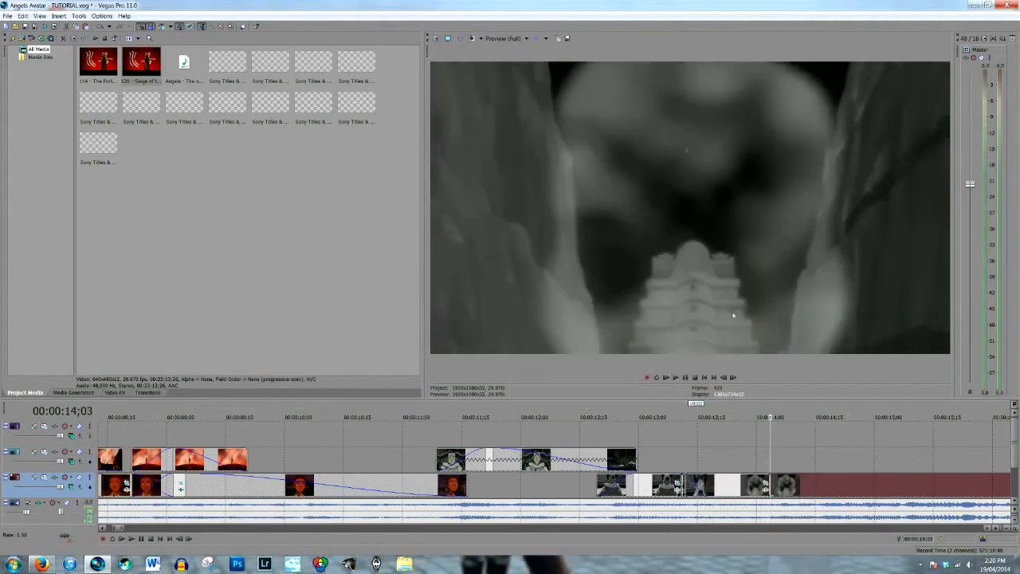
pyautogui.moveTo(800, 485); pyautogui.dragTo(769, 485)
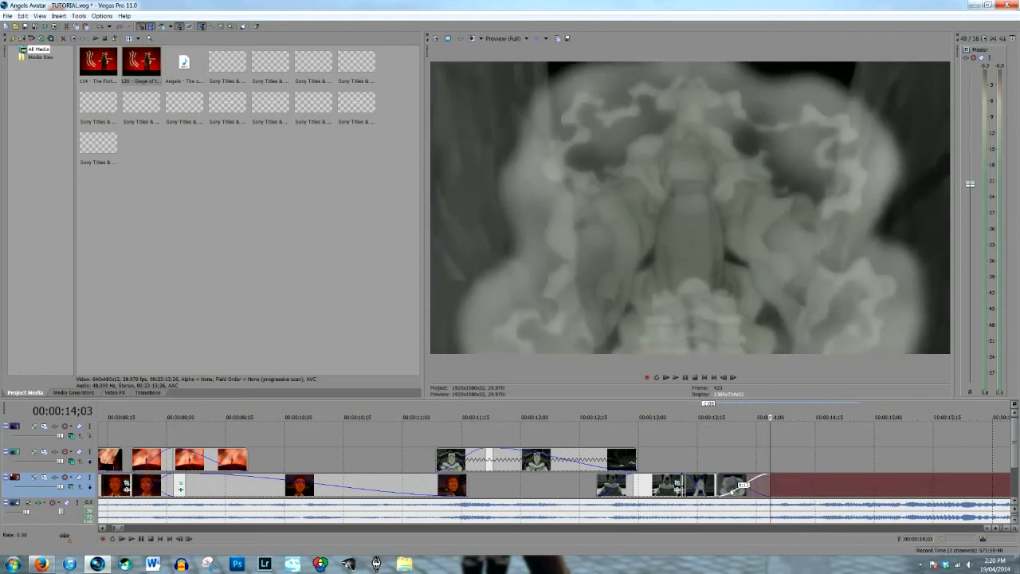
pyautogui.press('space')
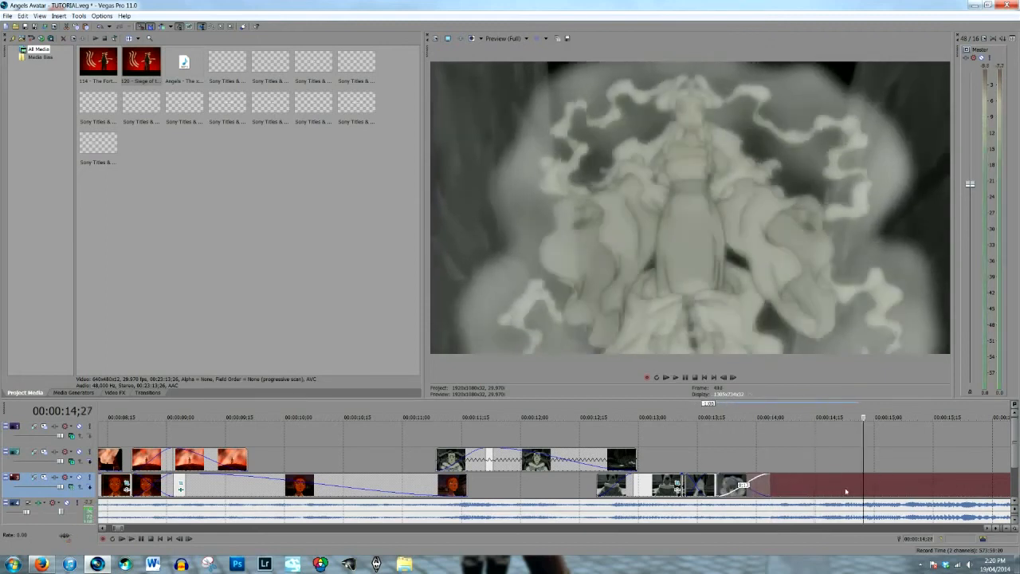
pyautogui.hotkey('ctrl', 'z')
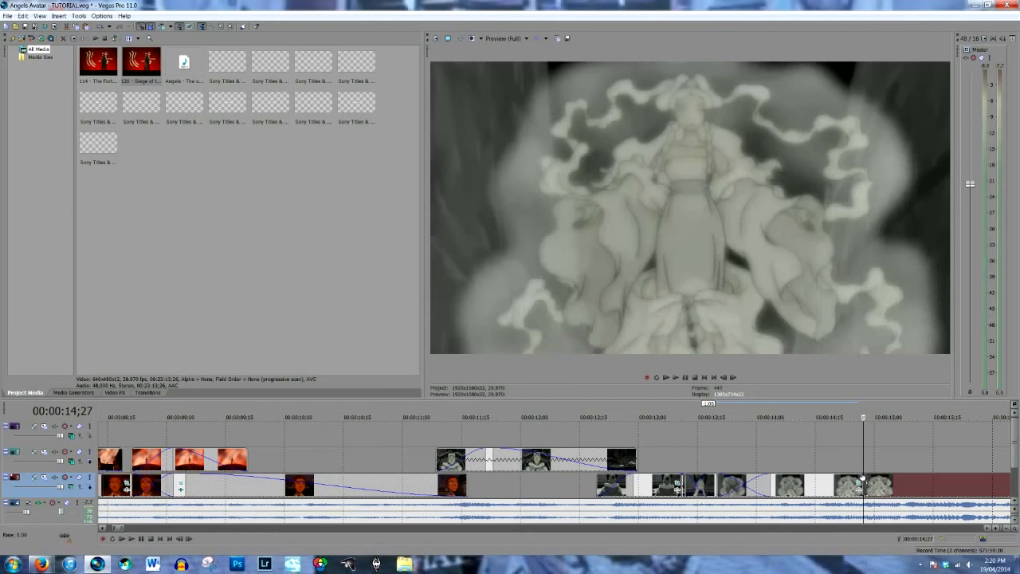
# Step: Apply the Glowed preset of the Brightness and Contrast effect to the short segment at about 00:00:13;19
pyautogui.click(735, 471)
pyautogui.click(714, 484)
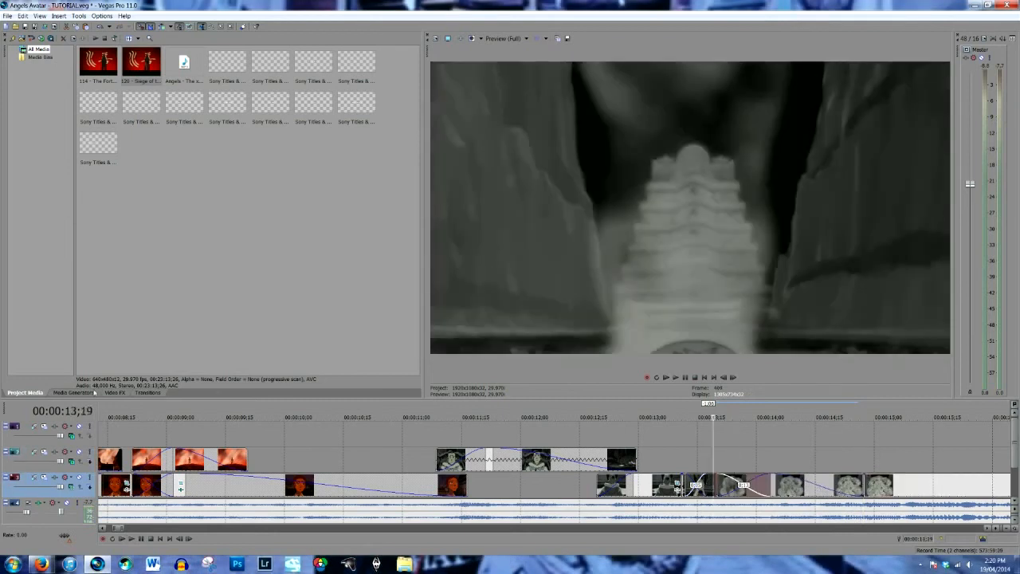
pyautogui.click(109, 394)
pyautogui.click(66, 85)
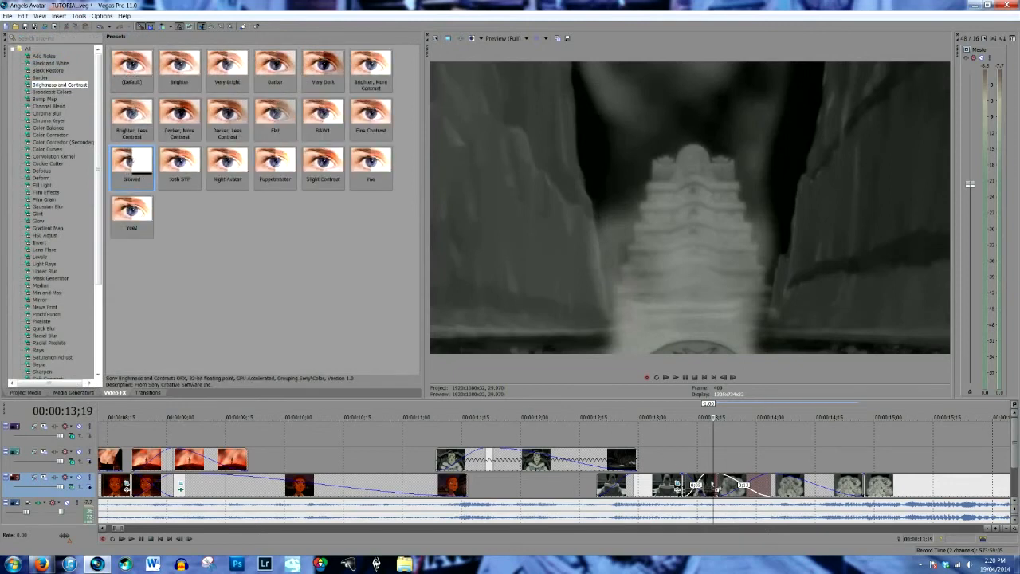
pyautogui.moveTo(130, 159); pyautogui.dragTo(717, 485)
# Step: Animate the glow's brightness and contrast so both fall to 0 at a keyframe 12 frames into the segment
pyautogui.click(201, 219)
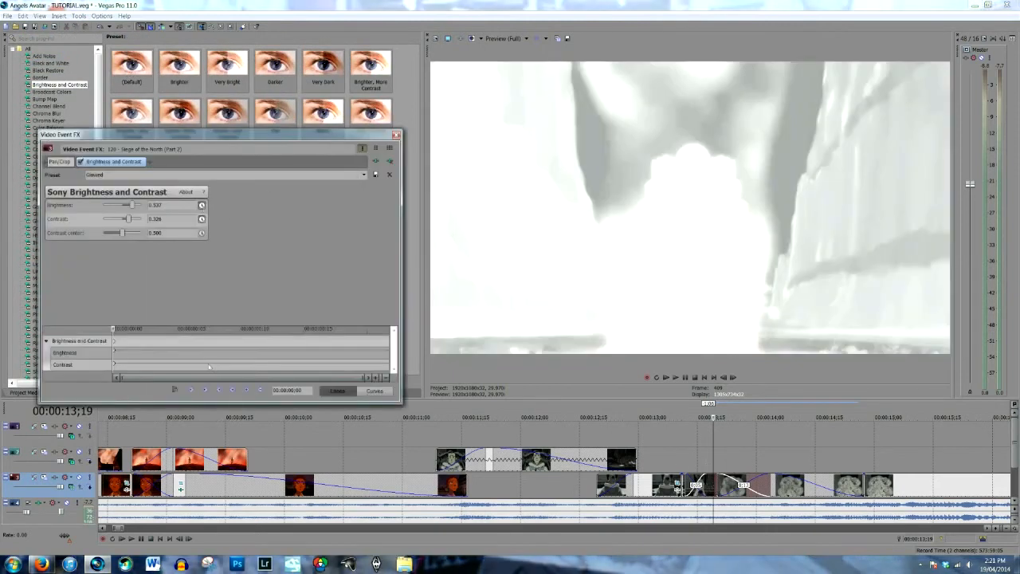
pyautogui.click(256, 341)
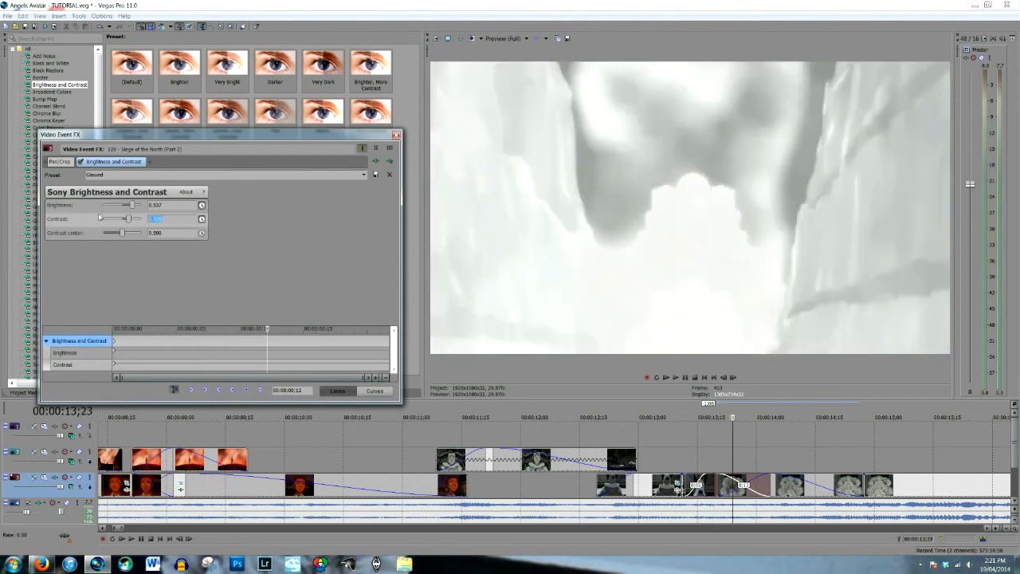
pyautogui.click(163, 204)
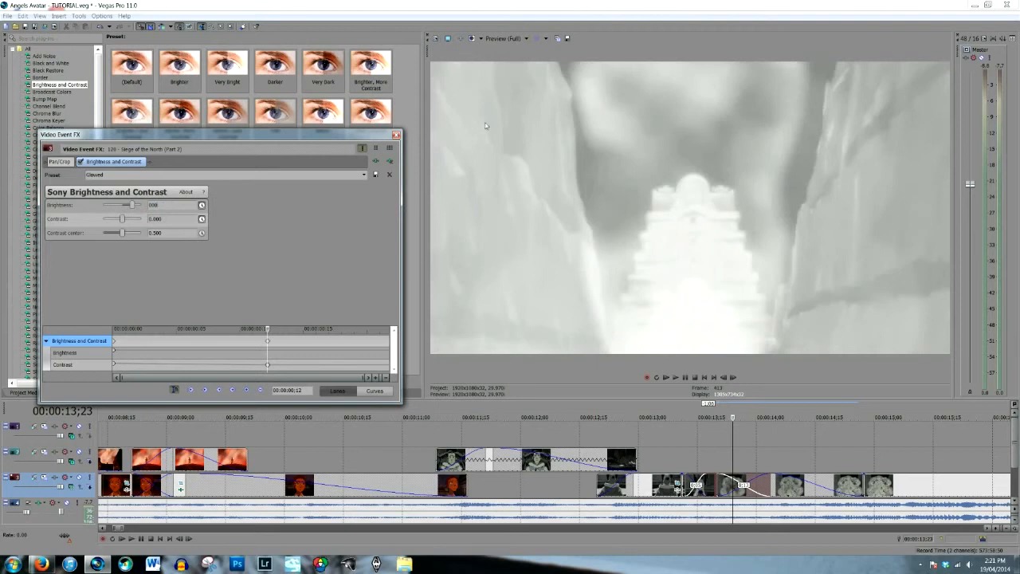
pyautogui.click(396, 134)
# Step: Play the glowing jump cuts from about 00:00:12;15 and open Pan/Crop for the upper-layer clip at about 00:00:15;22
pyautogui.click(597, 429)
pyautogui.press('space')
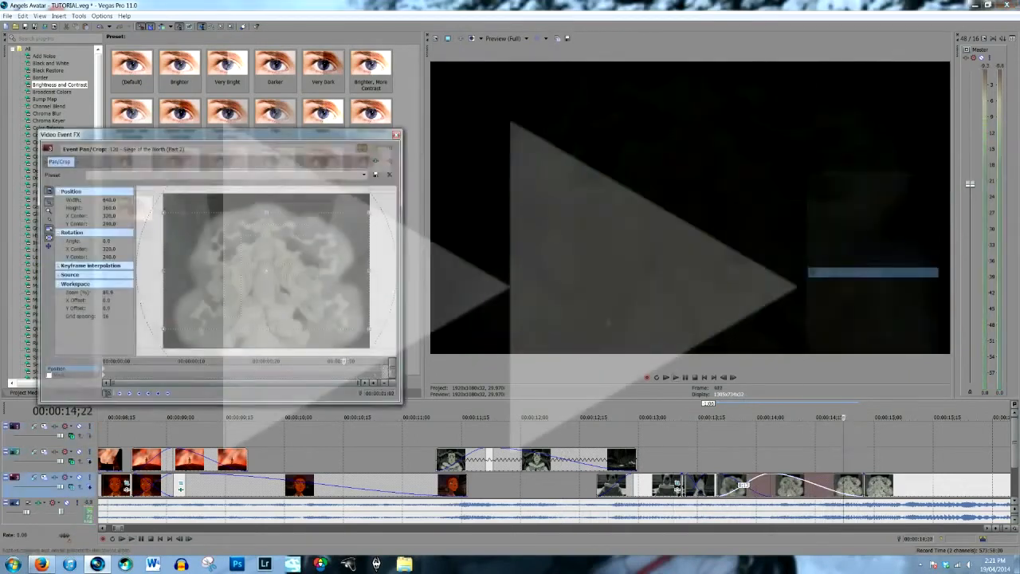
pyautogui.click(436, 416)
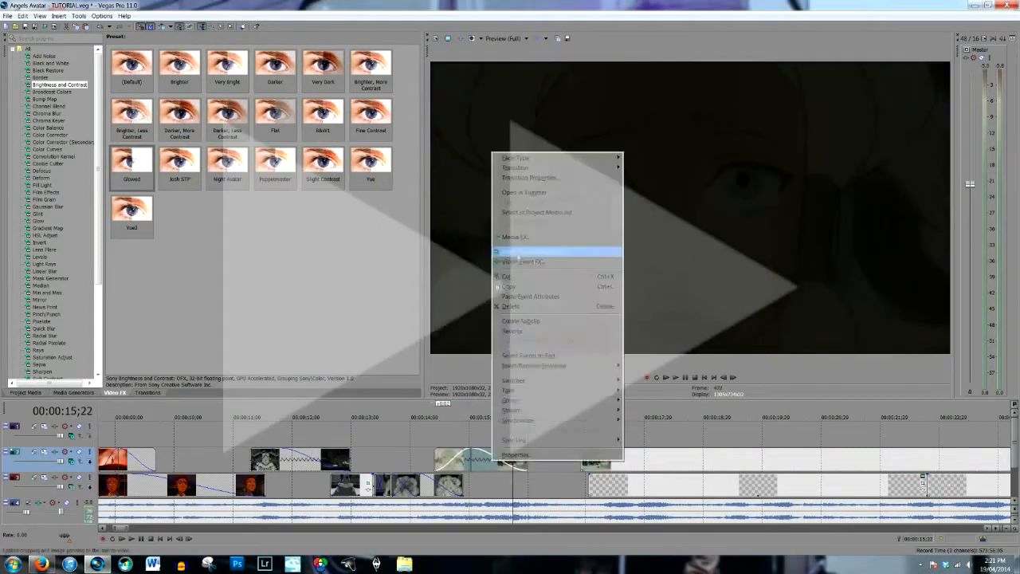
pyautogui.click(558, 250)
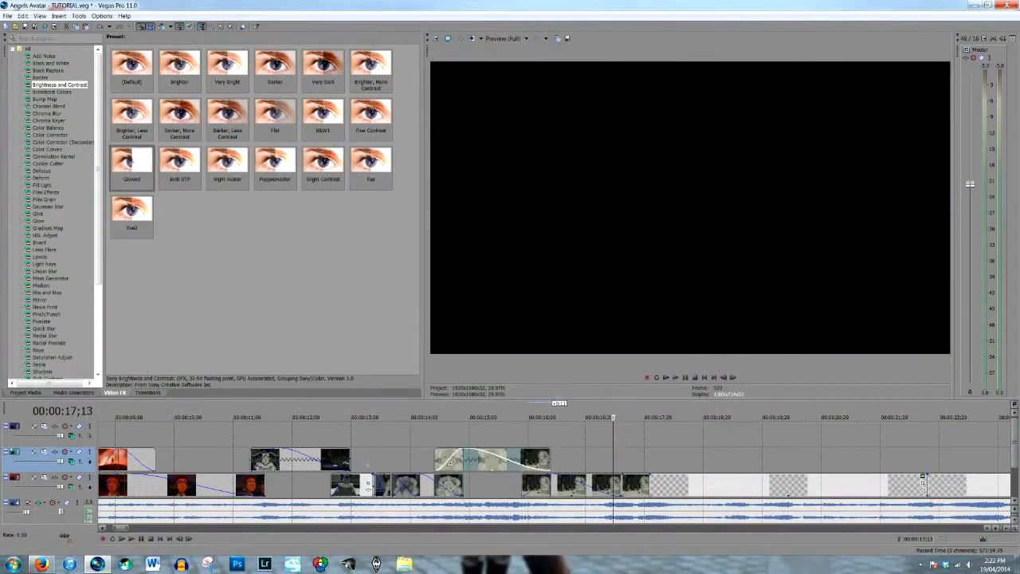
# Step: Play the edited sequence through to about 00:00:18;20 and save the project
pyautogui.press('space')
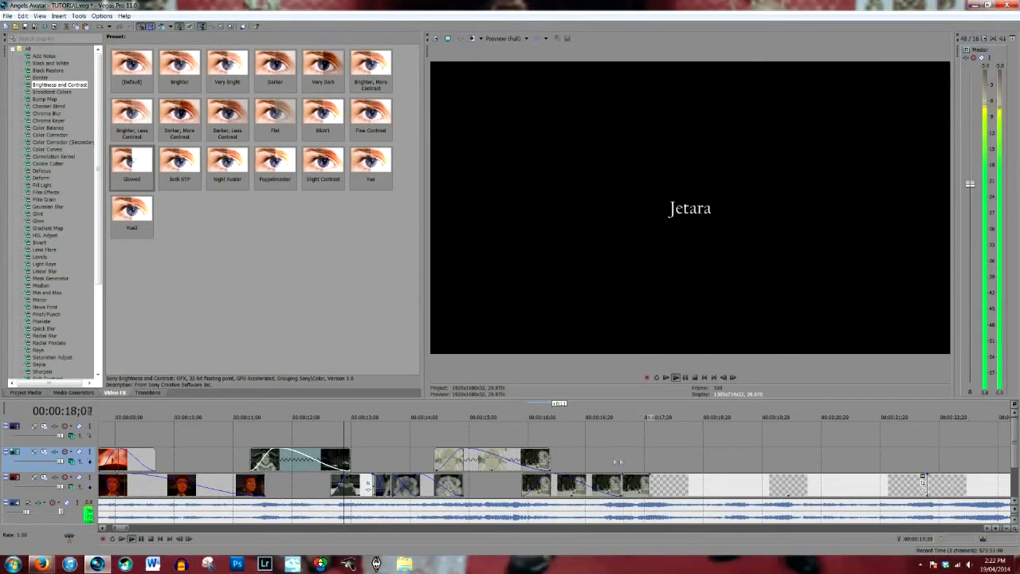
pyautogui.click(597, 460)
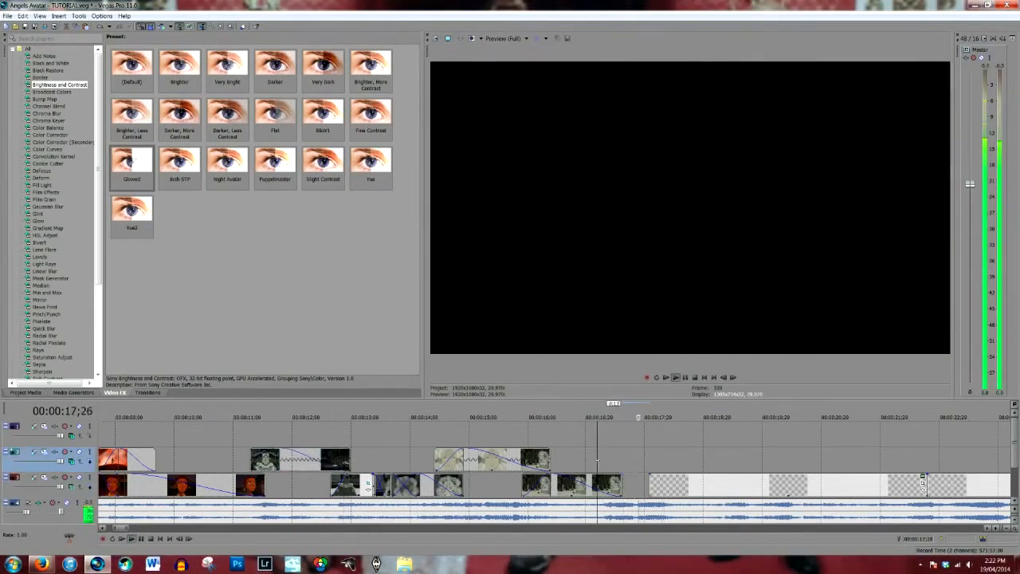
pyautogui.scroll(-5, 641, 466)
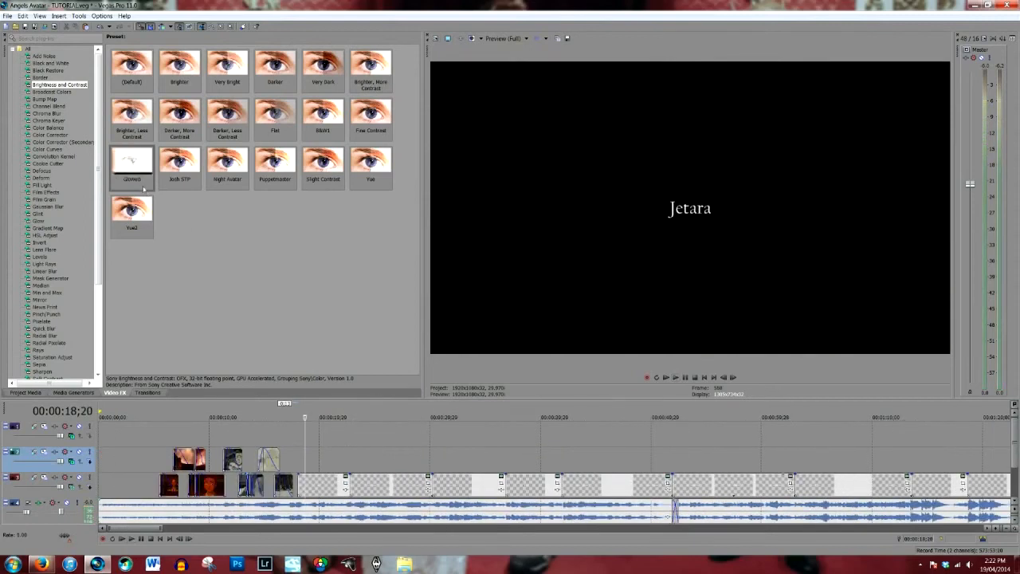
pyautogui.click(24, 27)
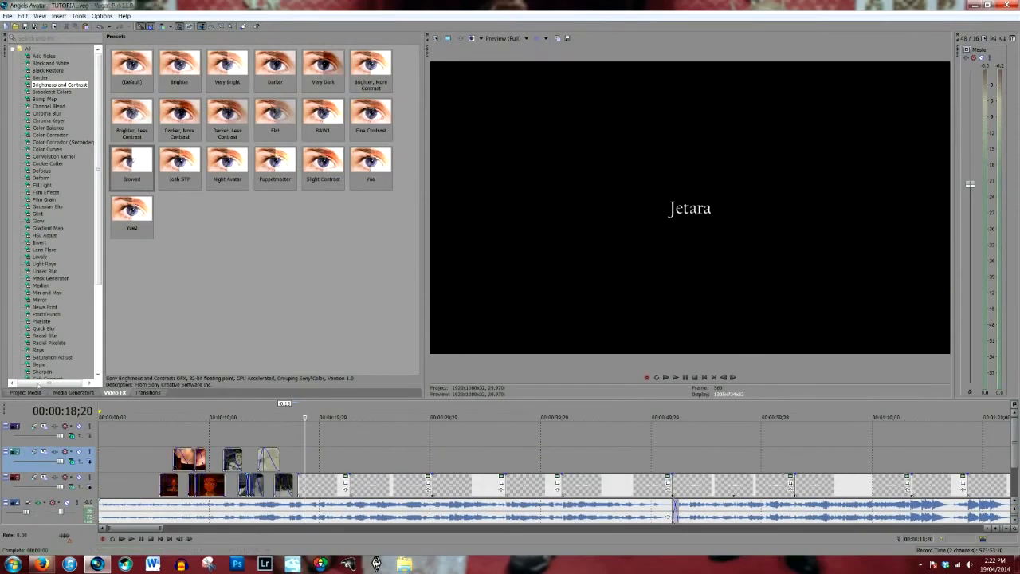
# Step: Add the episode 114 video with its sound to the timeline and move it past the end of the music
pyautogui.click(26, 392)
pyautogui.moveTo(423, 442); pyautogui.dragTo(440, 479)
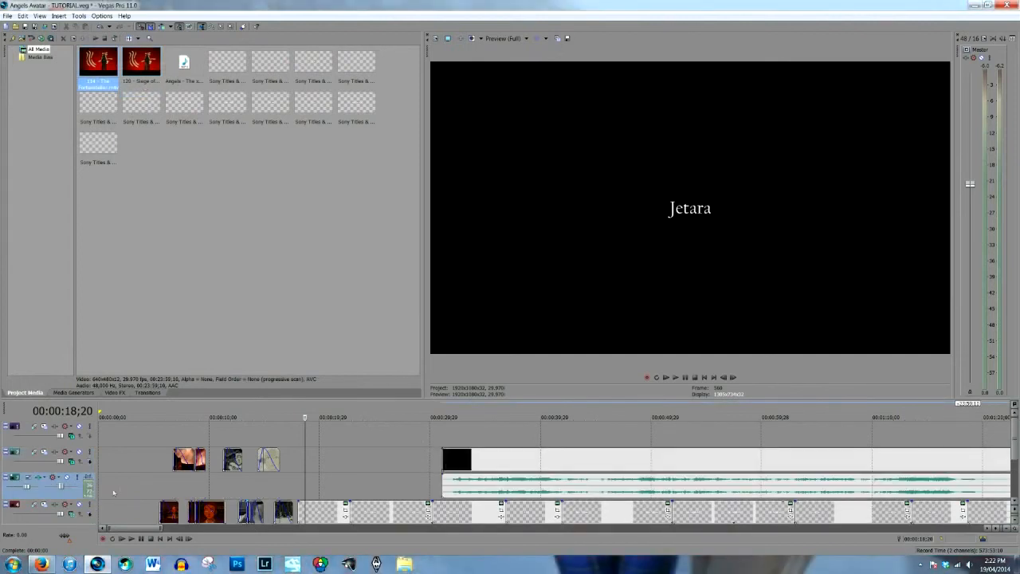
pyautogui.scroll(-3, 586, 472)
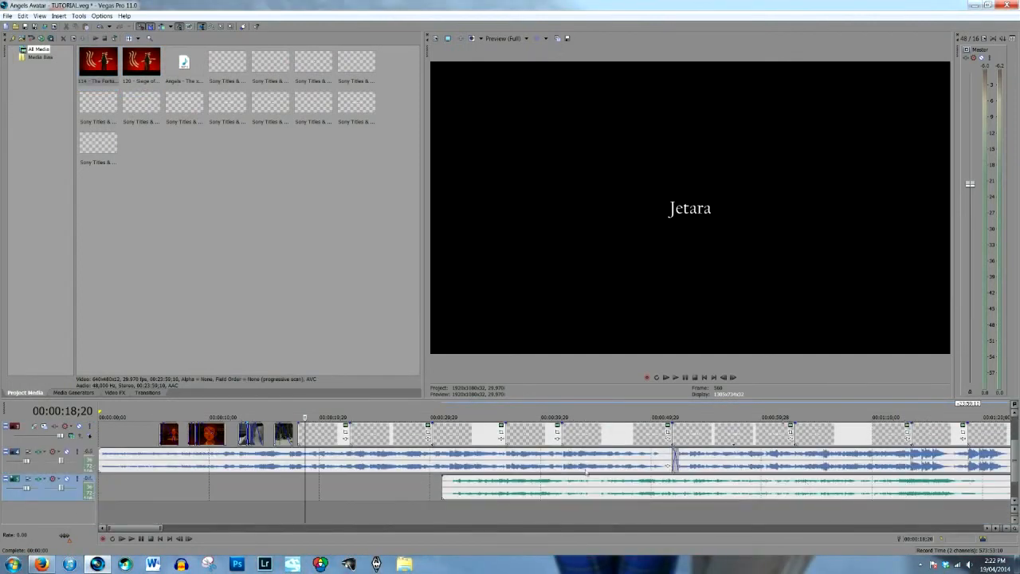
pyautogui.scroll(2, 558, 472)
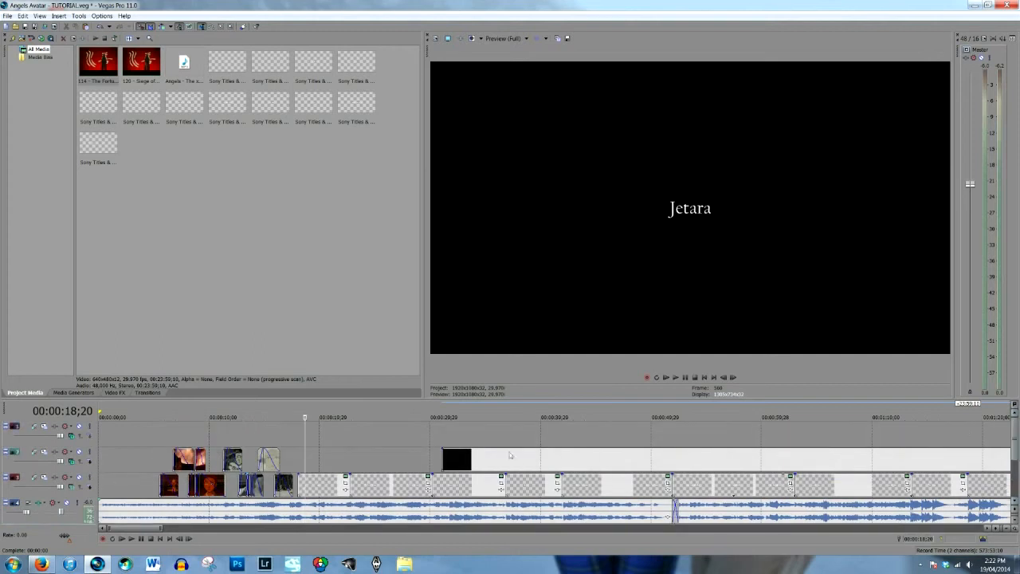
pyautogui.click(479, 460)
pyautogui.scroll(-5, 445, 460)
pyautogui.scroll(-3, 157, 464)
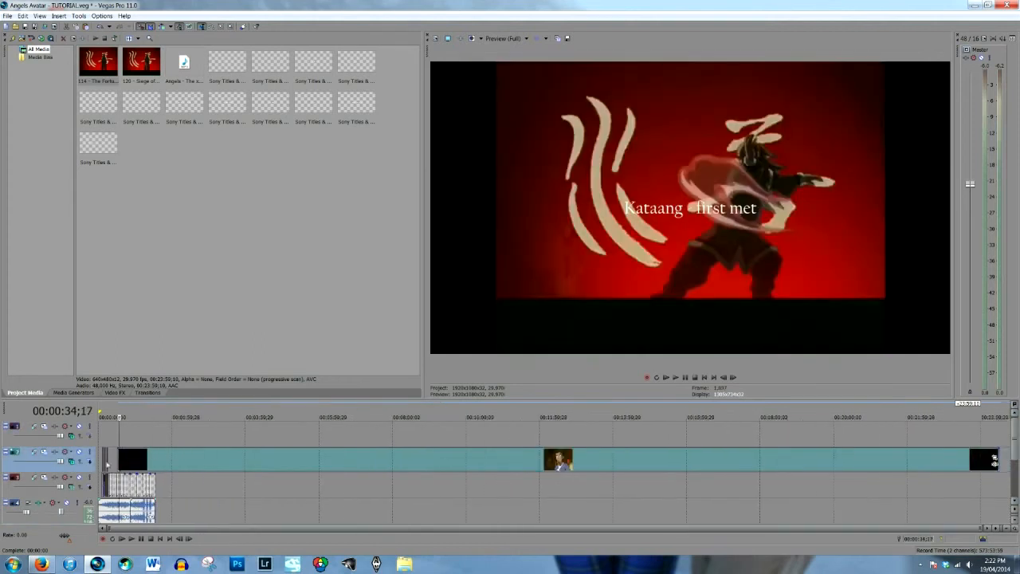
pyautogui.moveTo(118, 460); pyautogui.dragTo(178, 467)
# Step: Cut out the first dialogue section near 00:02:05, shift it earlier, and play on to about 00:02:15;08 for the next line
pyautogui.press('`')
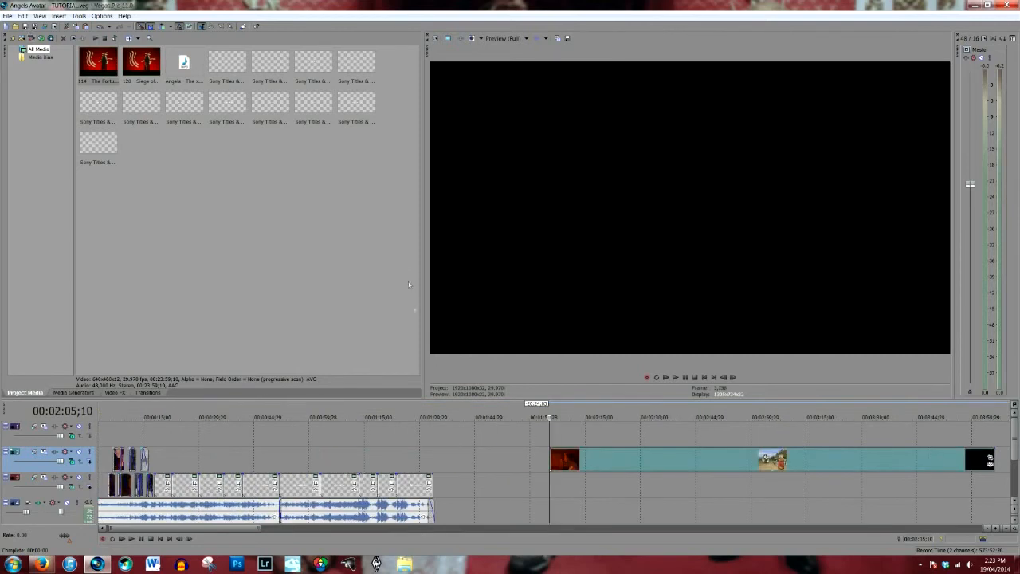
pyautogui.scroll(3, 571, 455)
pyautogui.press('space')
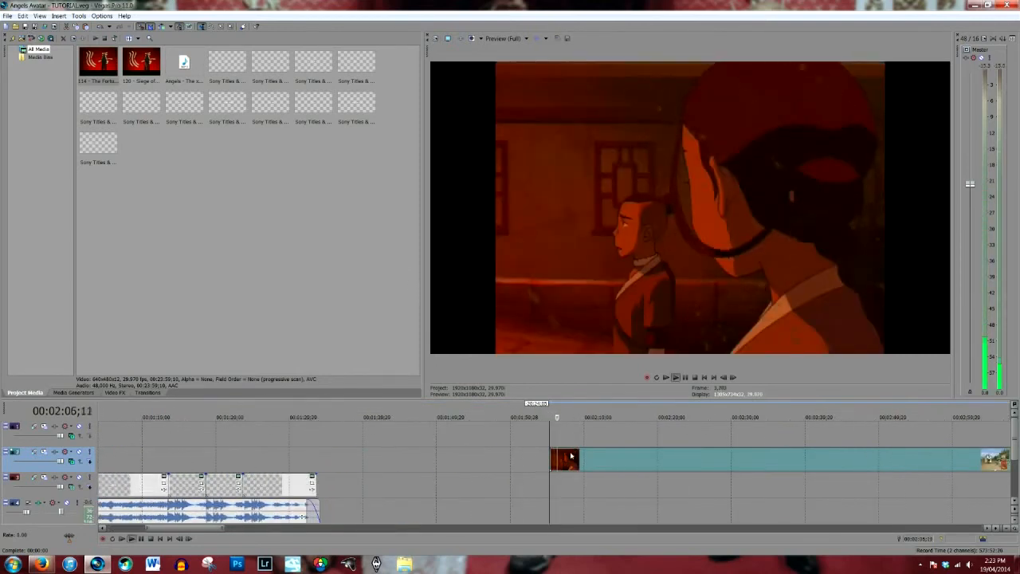
pyautogui.moveTo(547, 468); pyautogui.dragTo(521, 460)
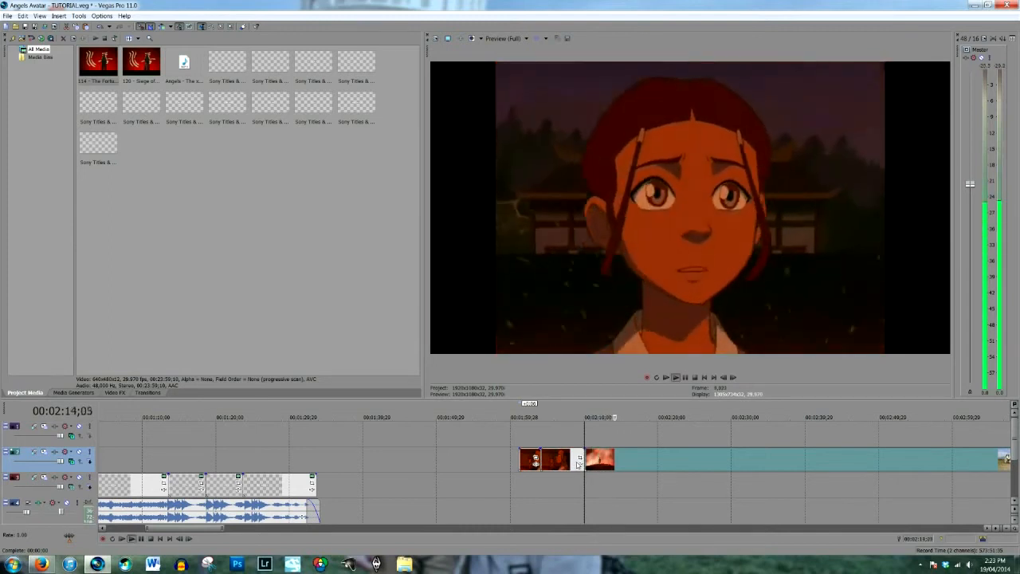
pyautogui.press('Return')
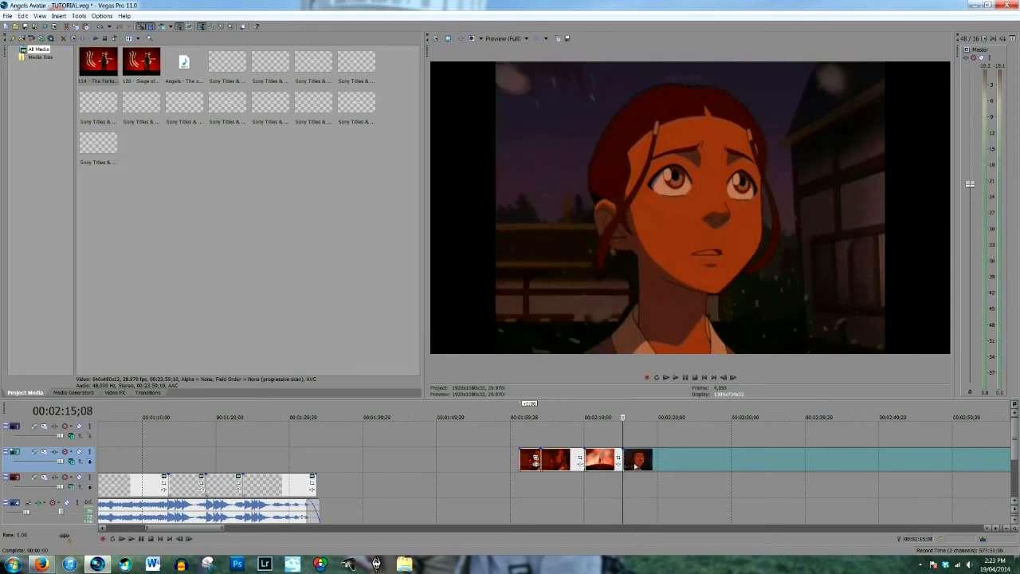
# Step: Isolate the second short dialogue section, deleting the footage before it, and place it directly after the first section
pyautogui.click(610, 461)
pyautogui.press('s')
pyautogui.click(599, 460)
pyautogui.press('Delete')
pyautogui.click(570, 460)
pyautogui.press('Delete')
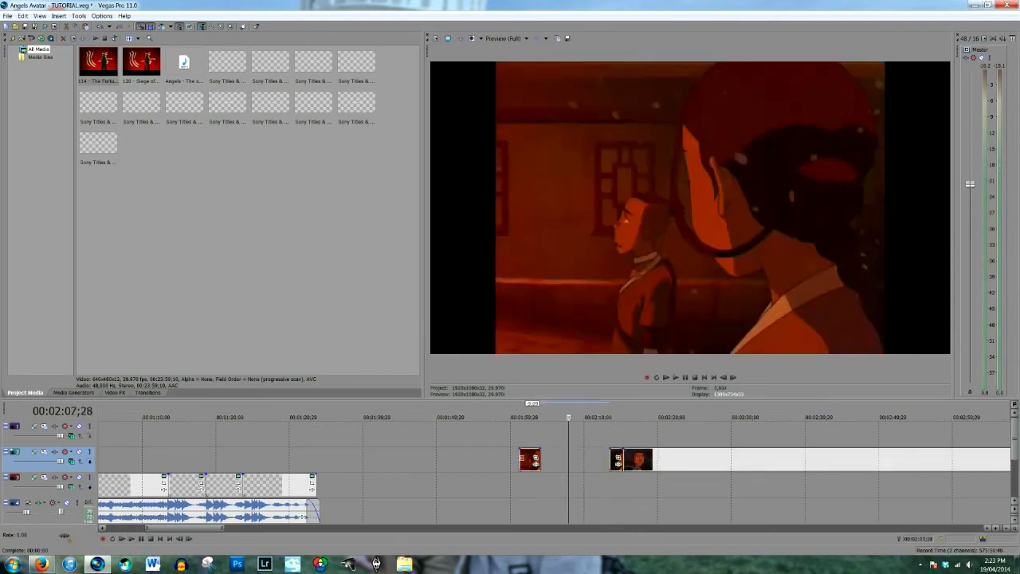
pyautogui.moveTo(618, 460); pyautogui.dragTo(549, 460)
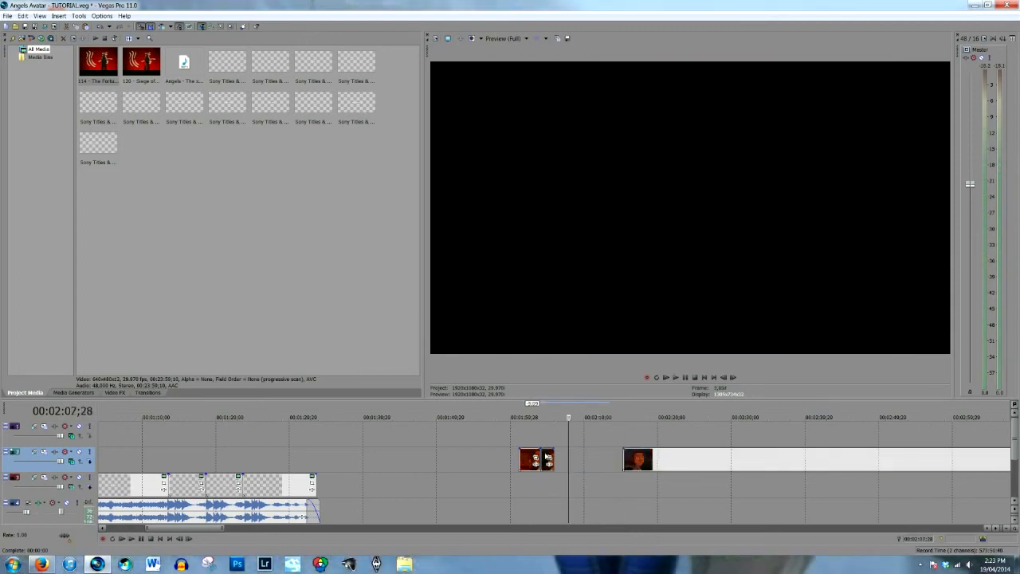
# Step: Separate the two dialogue clips from their video and keep only their audio on the bottom track
pyautogui.rightClick(532, 456)
pyautogui.moveTo(606, 391)
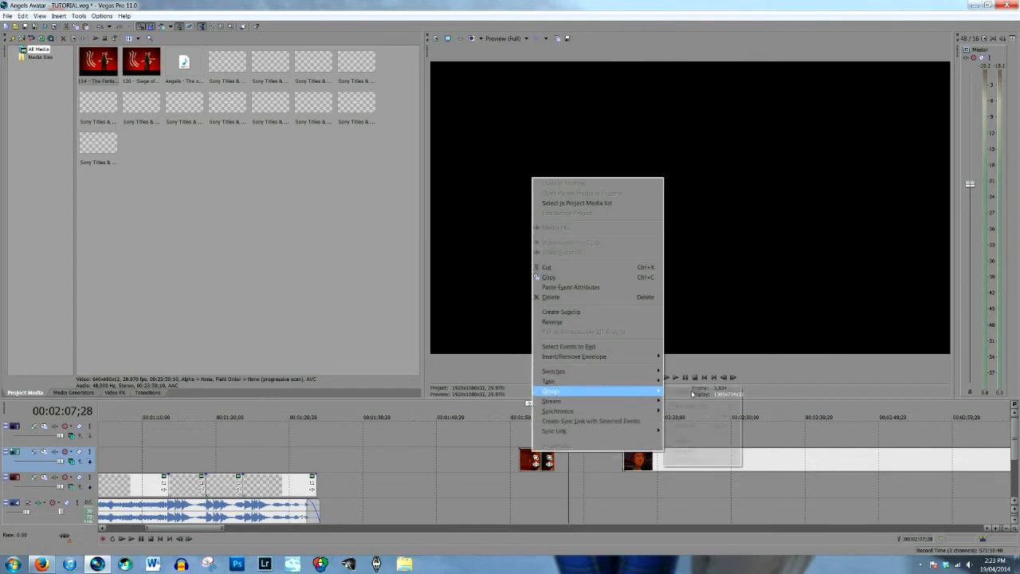
pyautogui.click(707, 391)
pyautogui.moveTo(529, 458); pyautogui.dragTo(549, 459)
pyautogui.moveTo(1015, 435); pyautogui.dragTo(1015, 474)
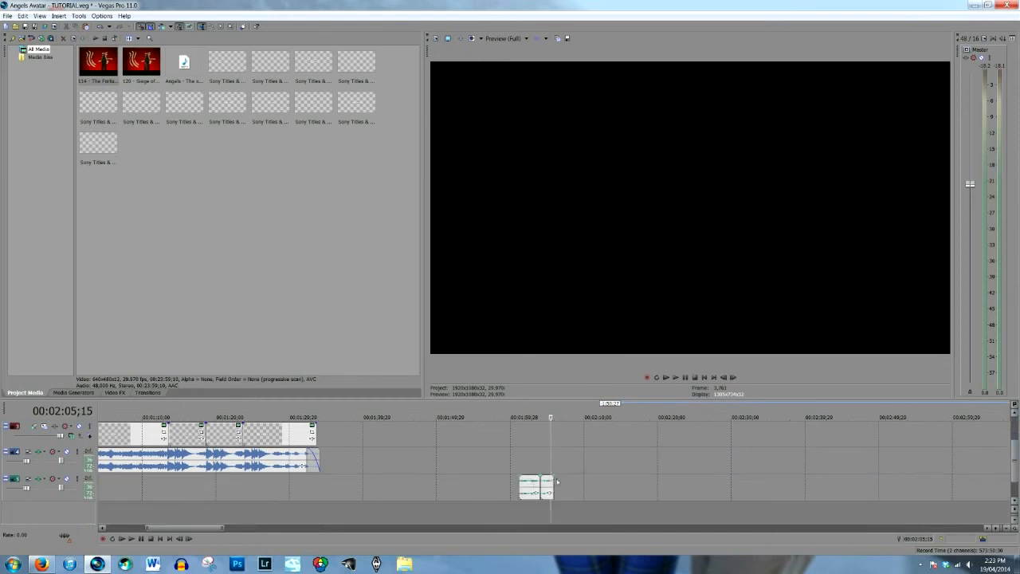
# Step: Move the two dialogue audio clips to about 00:00:05;15 and 00:00:08;24 and fade both in and out
pyautogui.moveTo(558, 481); pyautogui.dragTo(155, 484)
pyautogui.scroll(5, 373, 485)
pyautogui.moveTo(498, 486); pyautogui.dragTo(435, 489)
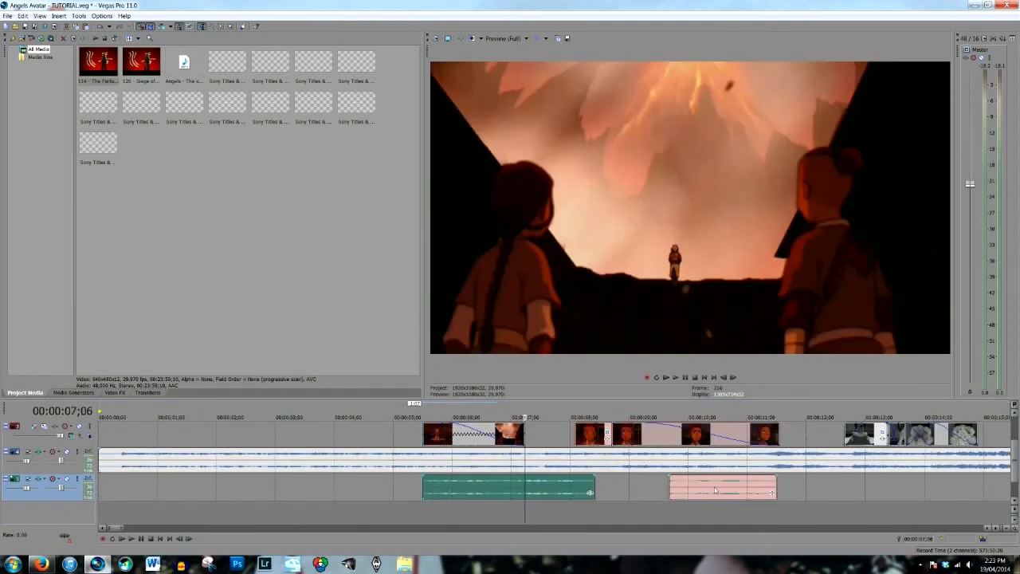
pyautogui.moveTo(716, 490); pyautogui.dragTo(688, 492)
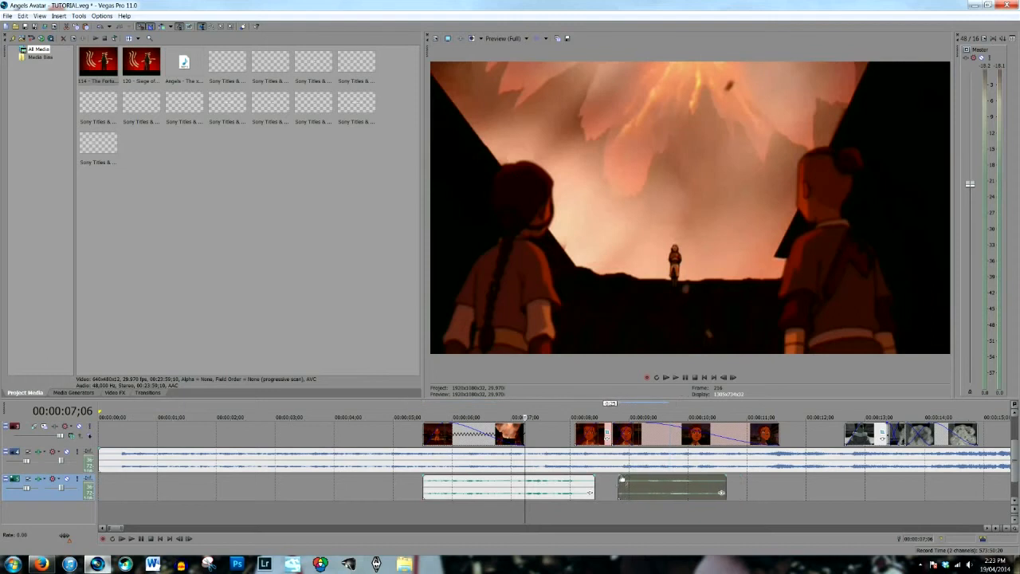
pyautogui.moveTo(622, 478); pyautogui.dragTo(648, 479)
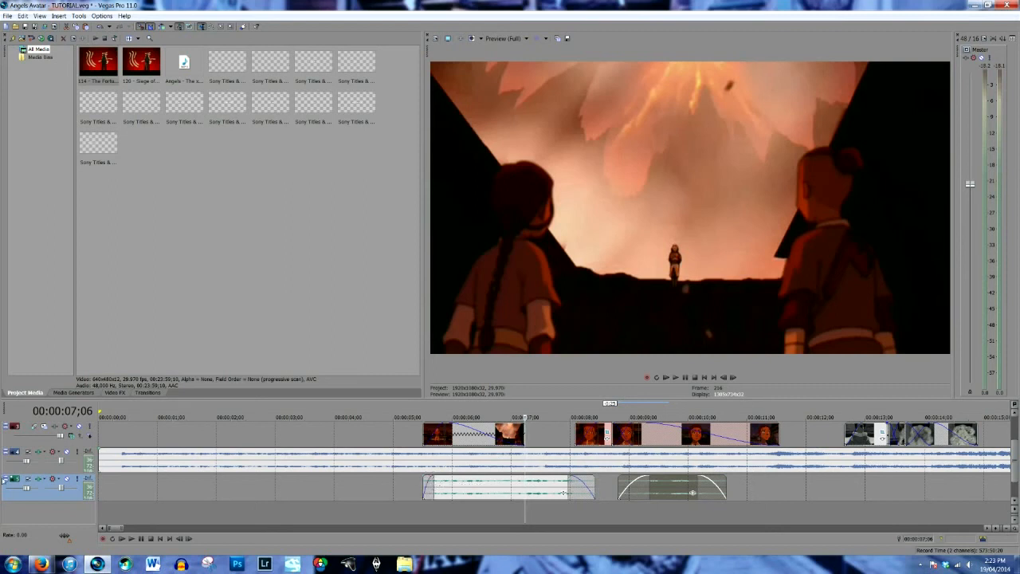
# Step: Add ExpressFX Reverb to the dialogue track with the Plate room type and a slightly larger room size
pyautogui.click(40, 479)
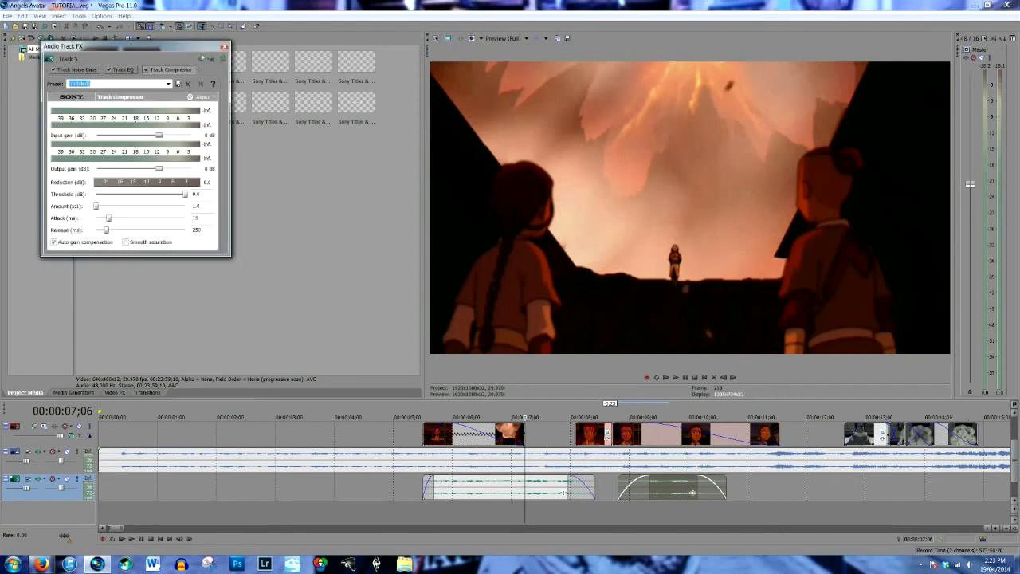
pyautogui.click(200, 60)
pyautogui.doubleClick(407, 241)
pyautogui.click(691, 131)
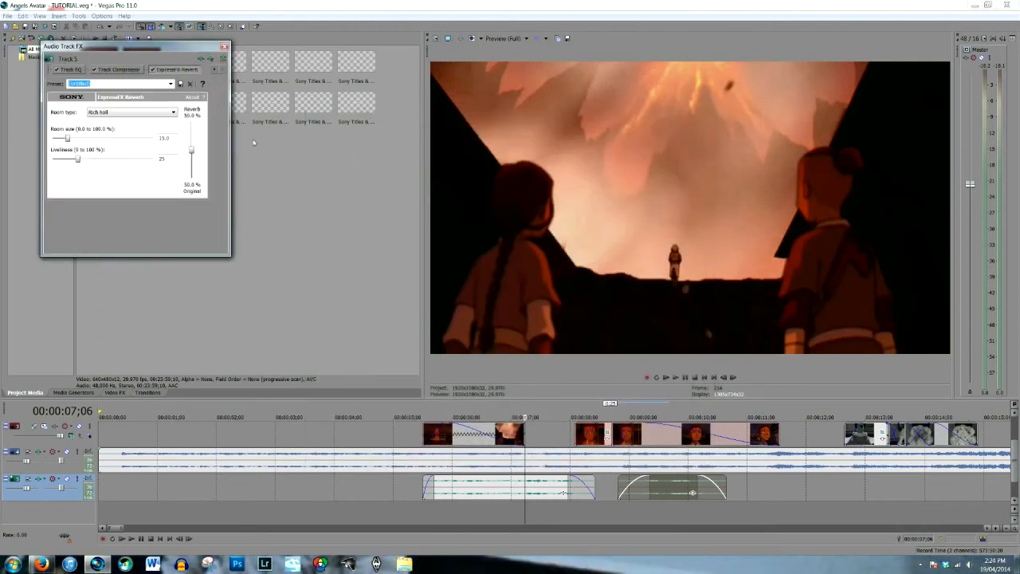
pyautogui.click(98, 112)
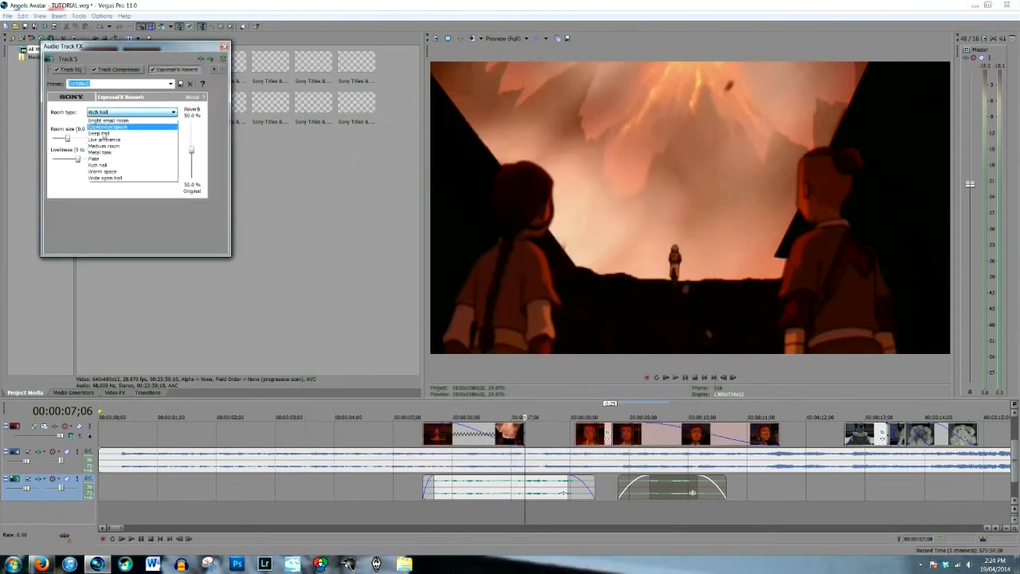
pyautogui.click(102, 159)
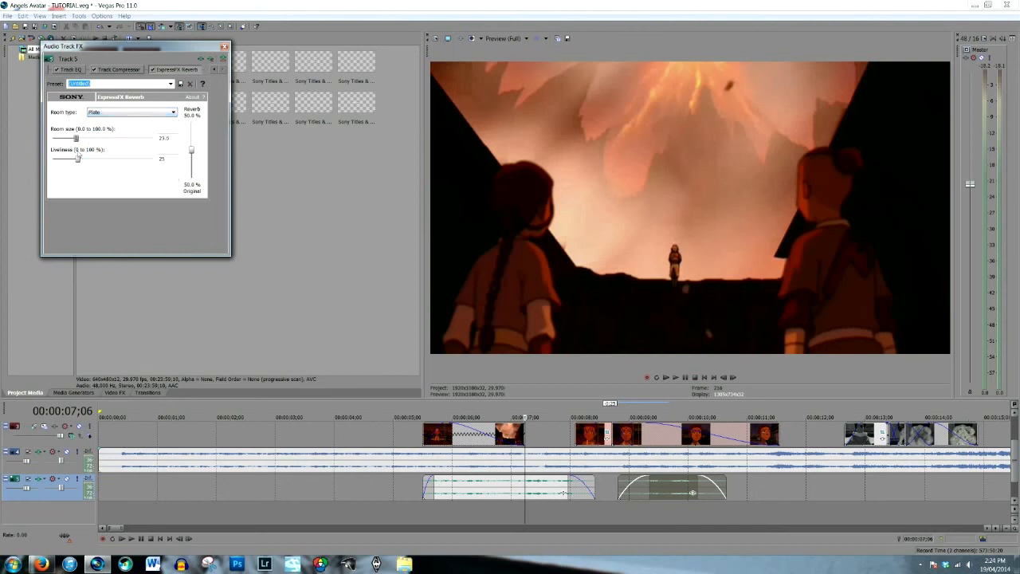
pyautogui.click(224, 46)
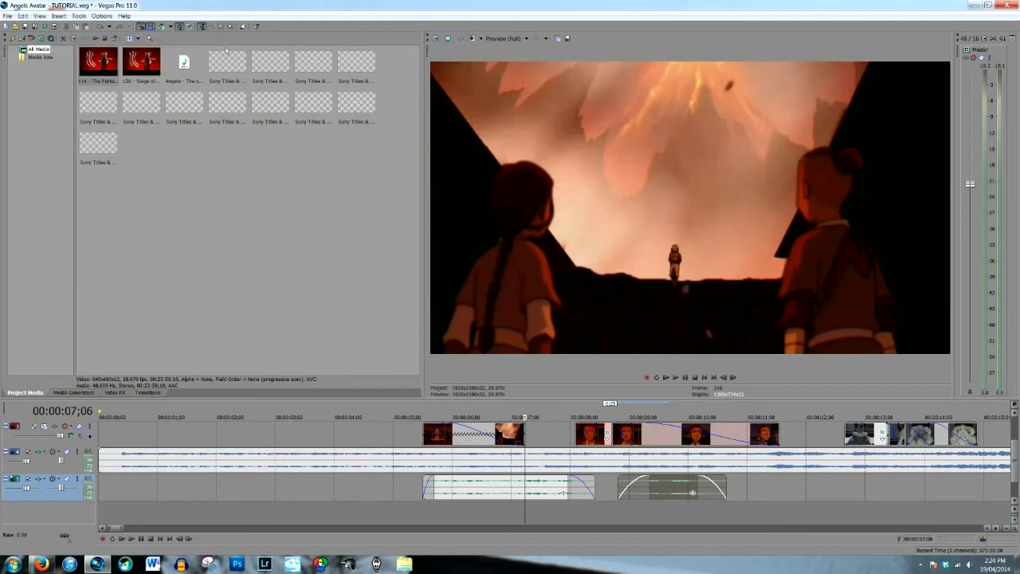
# Step: Play the dialogue under the music, shift the second line to about 00:00:09;06, and raise the dialogue track's volume to 1.7 dB
pyautogui.click(375, 430)
pyautogui.press('space')
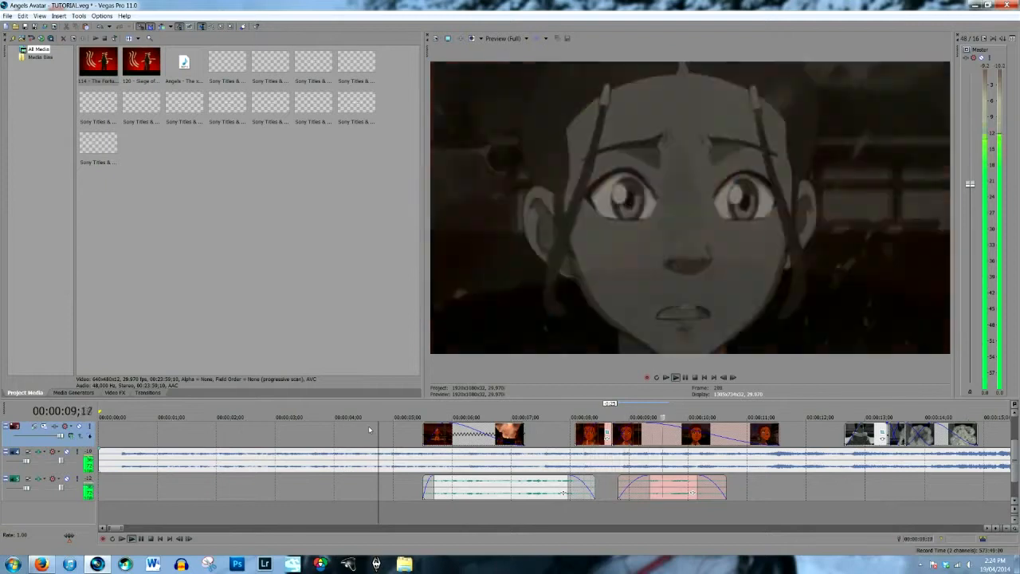
pyautogui.moveTo(677, 477); pyautogui.dragTo(641, 492)
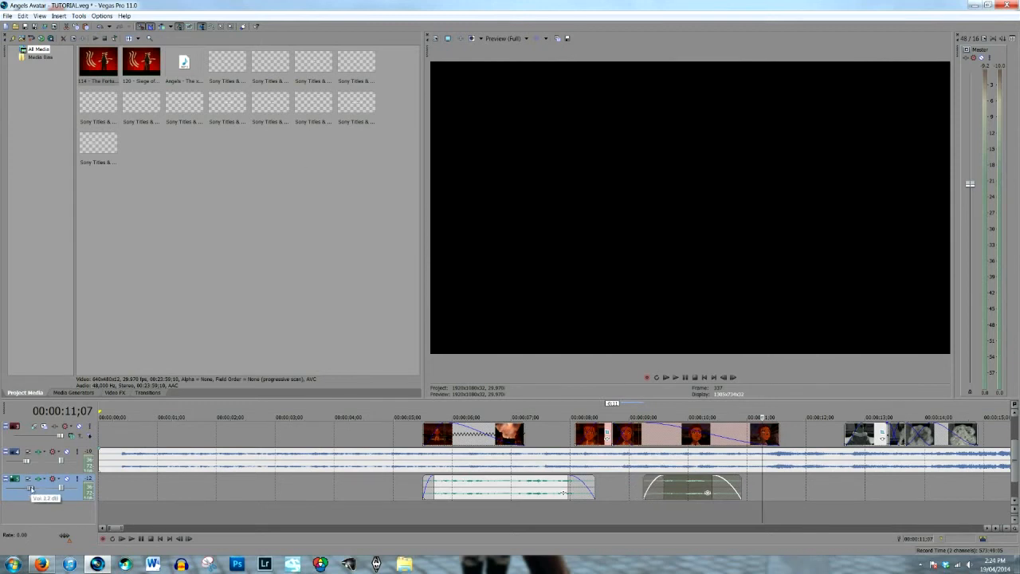
# Step: Replay the dialogue passage and extend the second line's start to about 00:00:09;01 with an 11-frame fade-in
pyautogui.click(343, 413)
pyautogui.press('space')
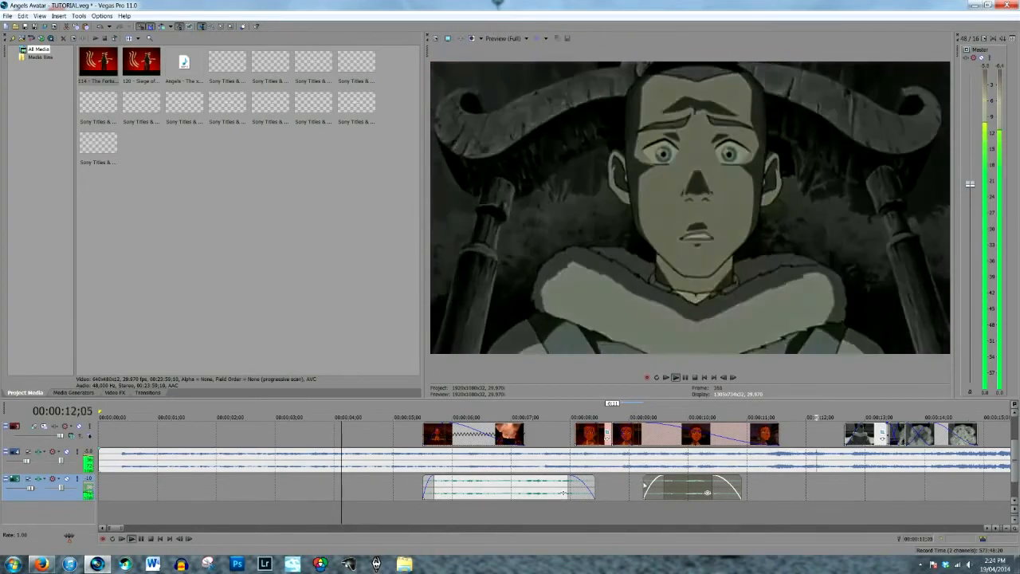
pyautogui.moveTo(645, 482); pyautogui.dragTo(634, 482)
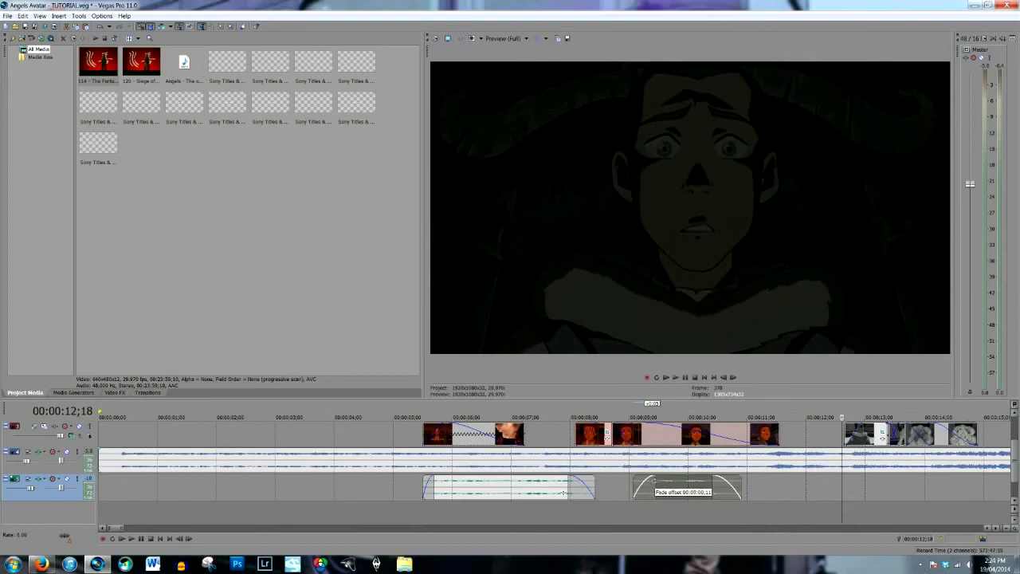
# Step: Trim the start of the text placeholder to the end of the upper clip at about 00:00:22;27
pyautogui.scroll(-5, 658, 481)
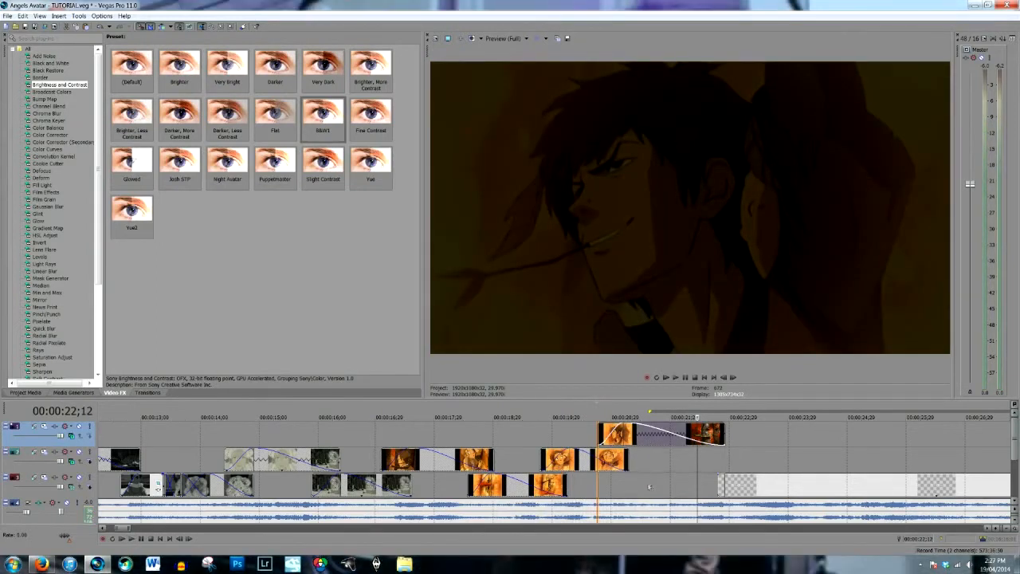
pyautogui.moveTo(720, 484); pyautogui.dragTo(726, 484)
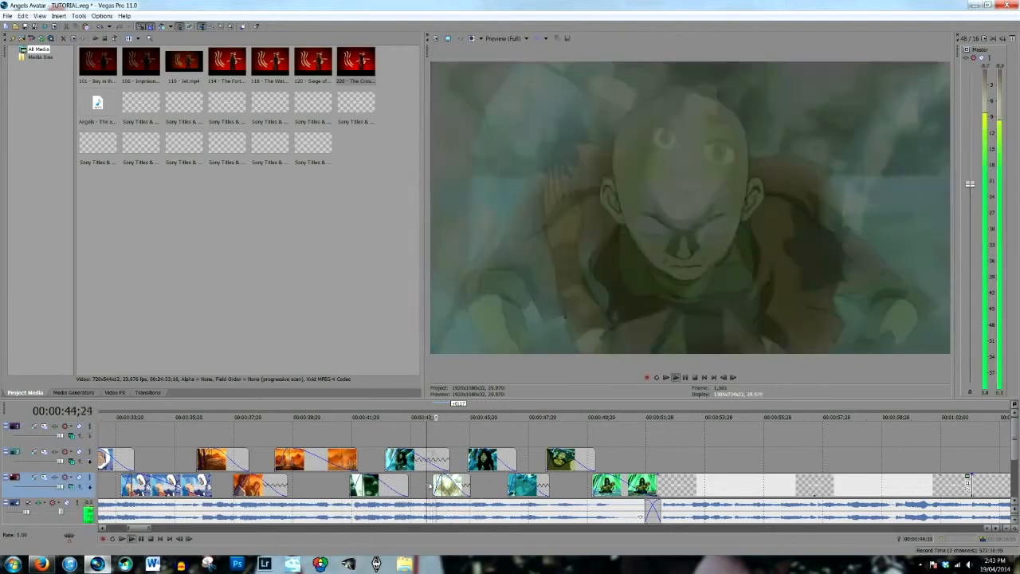
# Step: Apply a Brightness and Contrast preset and the default Black and White effect to the clip at about 00:00:46;20, and play it
pyautogui.scroll(2, 343, 470)
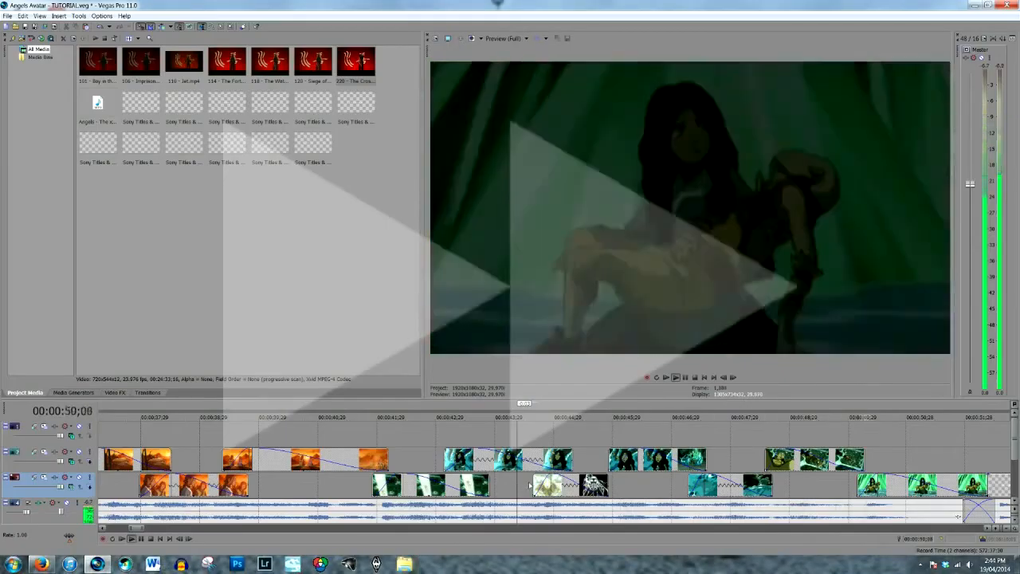
pyautogui.click(115, 393)
pyautogui.click(60, 85)
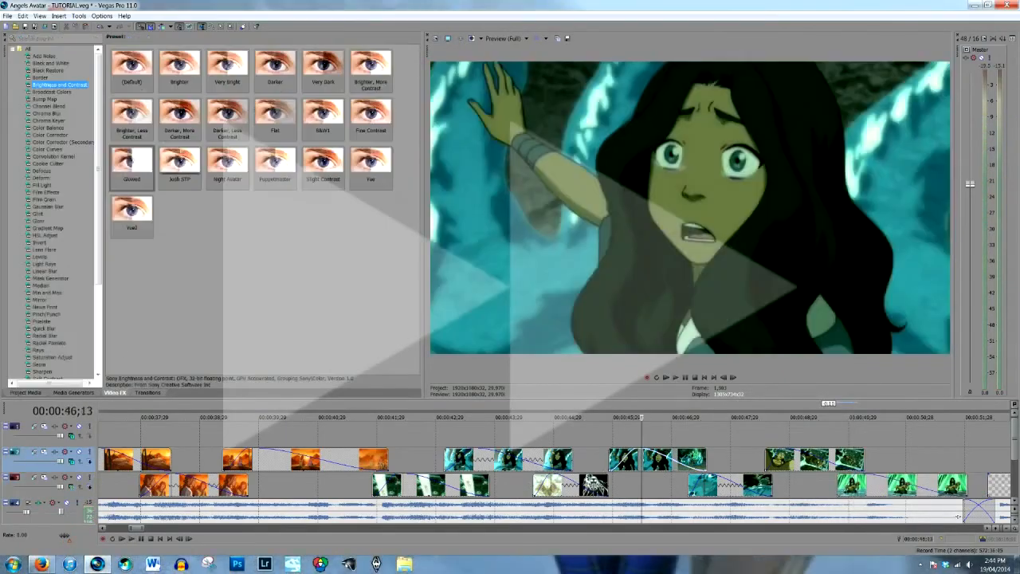
pyautogui.moveTo(324, 115); pyautogui.dragTo(657, 459)
pyautogui.click(51, 63)
pyautogui.moveTo(131, 64); pyautogui.dragTo(658, 459)
pyautogui.click(398, 134)
pyautogui.press('space')
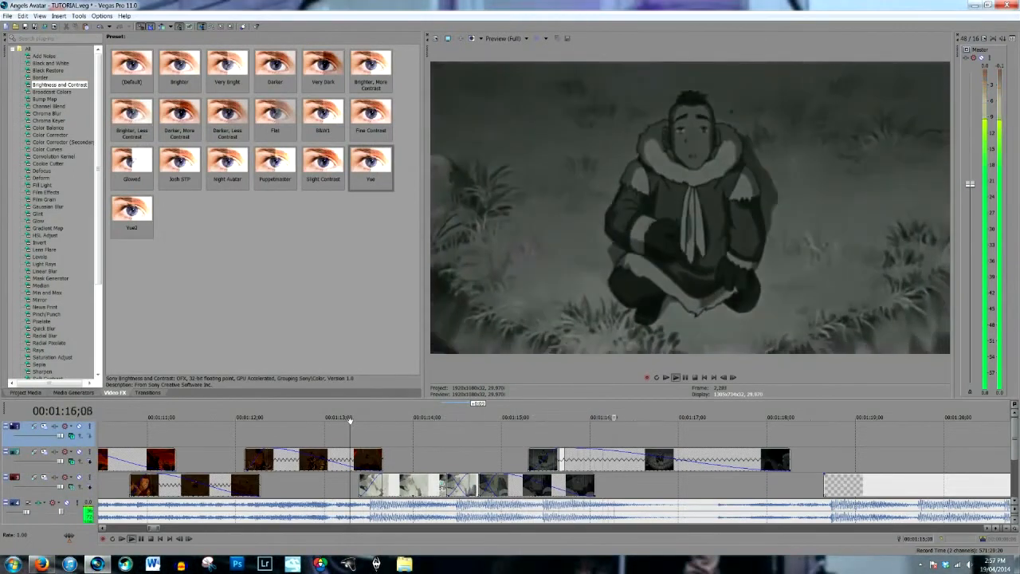
# Step: Crossfade the two halves of the clip split at 00:01:16;11 and give the second the Puppetmaster preset of Brightness and Contrast
pyautogui.click(575, 466)
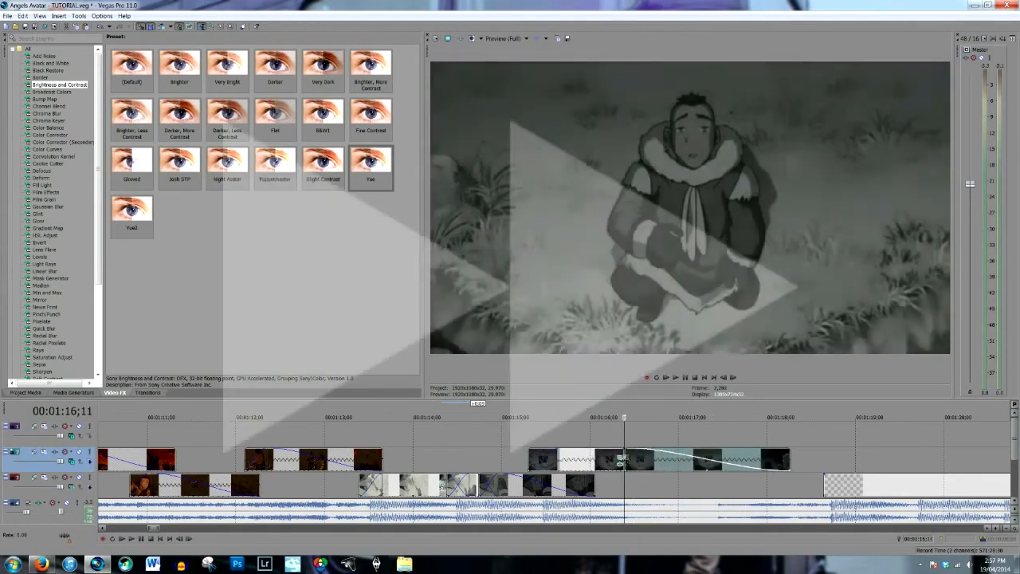
pyautogui.moveTo(724, 441); pyautogui.dragTo(725, 459)
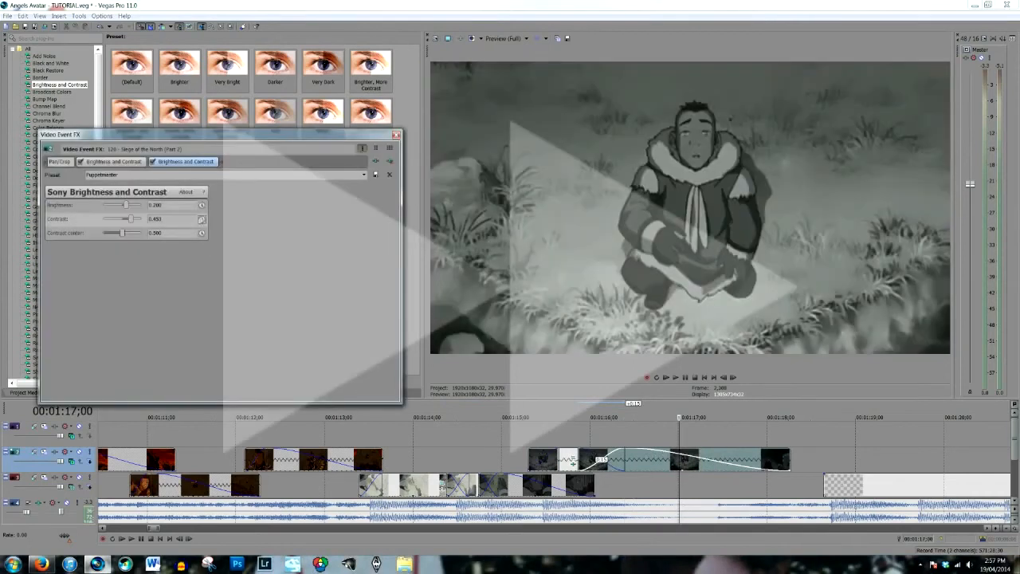
pyautogui.click(396, 135)
pyautogui.click(504, 432)
pyautogui.press('space')
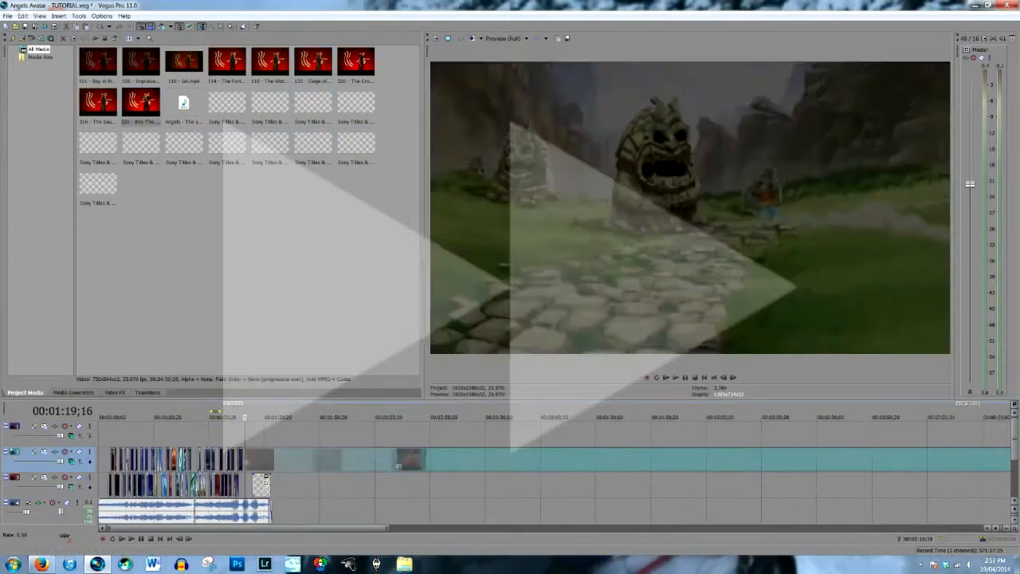
# Step: Find further shots from about 00:07:36;16 in the long episode clip and place two pieces on the lower video track
pyautogui.scroll(-2, 399, 467)
pyautogui.click(519, 460)
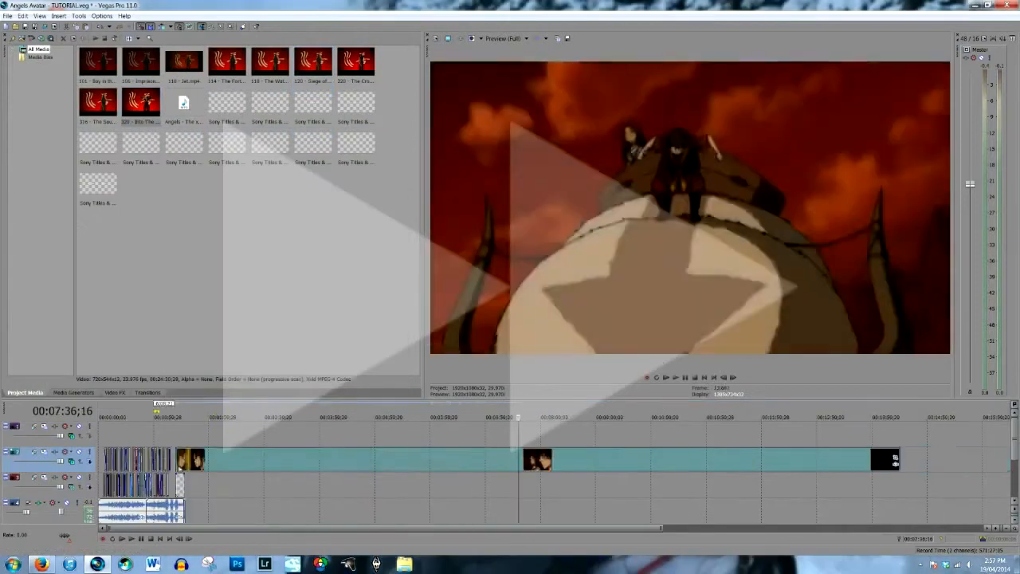
pyautogui.scroll(6, 550, 460)
pyautogui.scroll(2, 549, 460)
pyautogui.moveTo(492, 460); pyautogui.dragTo(492, 485)
pyautogui.press('space')
pyautogui.moveTo(805, 461); pyautogui.dragTo(596, 485)
# Step: Split the next upper-track episode clip, move its following piece earlier, and play the arrangement
pyautogui.click(636, 461)
pyautogui.press('s')
pyautogui.moveTo(702, 460); pyautogui.dragTo(648, 460)
pyautogui.press('space')
pyautogui.scroll(-4, 850, 460)
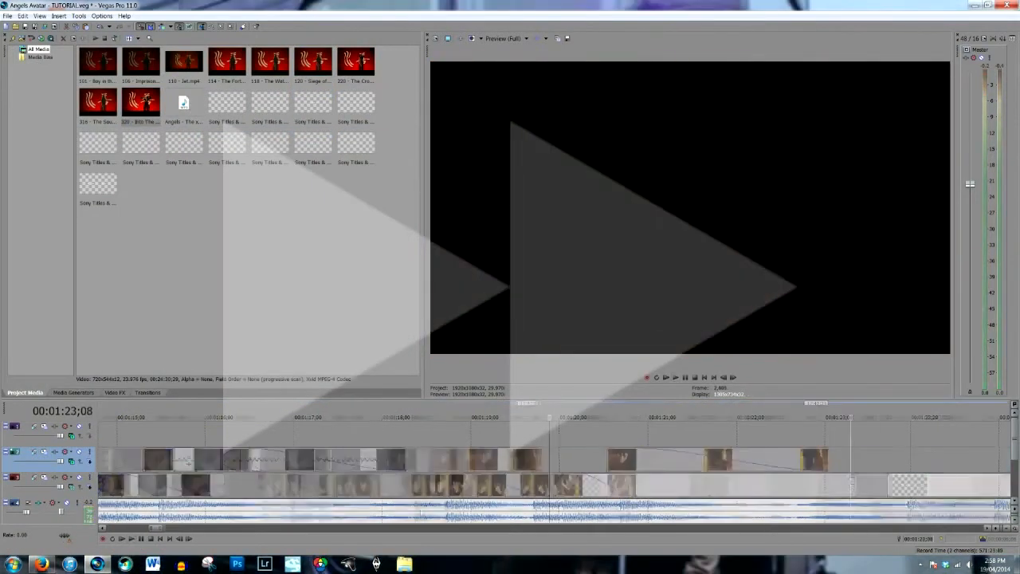
# Step: Import another episode video into the project and place it on the upper video track
pyautogui.click(13, 38)
pyautogui.doubleClick(649, 301)
pyautogui.moveTo(98, 102); pyautogui.dragTo(695, 460)
pyautogui.click(397, 135)
# Step: Cut a shot ending at about 00:08:57;02 from the new episode clip and move it to the top video track near the edit's end
pyautogui.scroll(-8, 717, 460)
pyautogui.click(847, 460)
pyautogui.press('s')
pyautogui.click(592, 460)
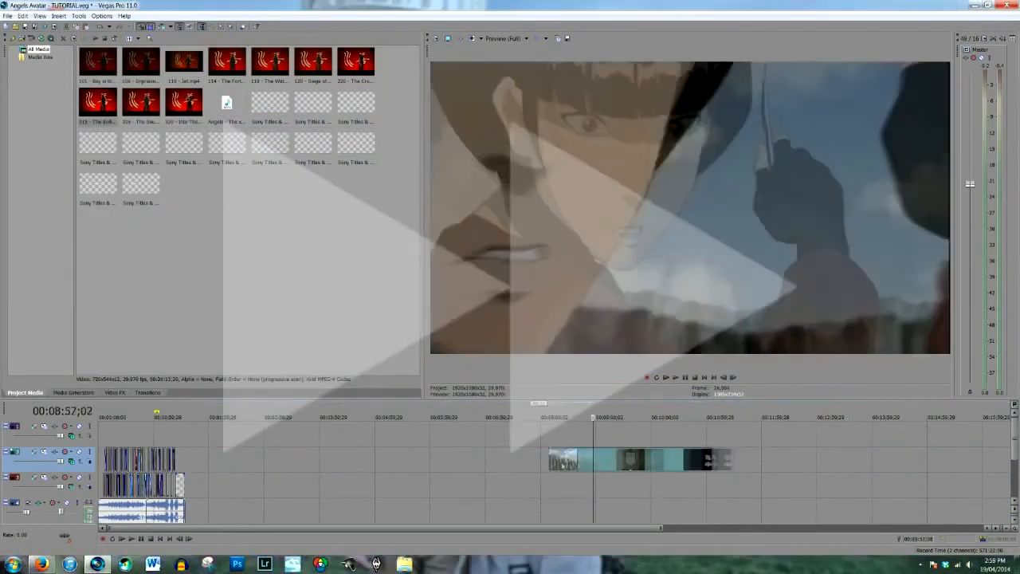
pyautogui.press('s')
pyautogui.moveTo(577, 460); pyautogui.dragTo(188, 435)
# Step: Split the moved shot at 00:01:20;08, delete its remainder and move the kept part down to the upper clip track
pyautogui.scroll(5, 185, 435)
pyautogui.scroll(4, 463, 460)
pyautogui.click(464, 460)
pyautogui.press('s')
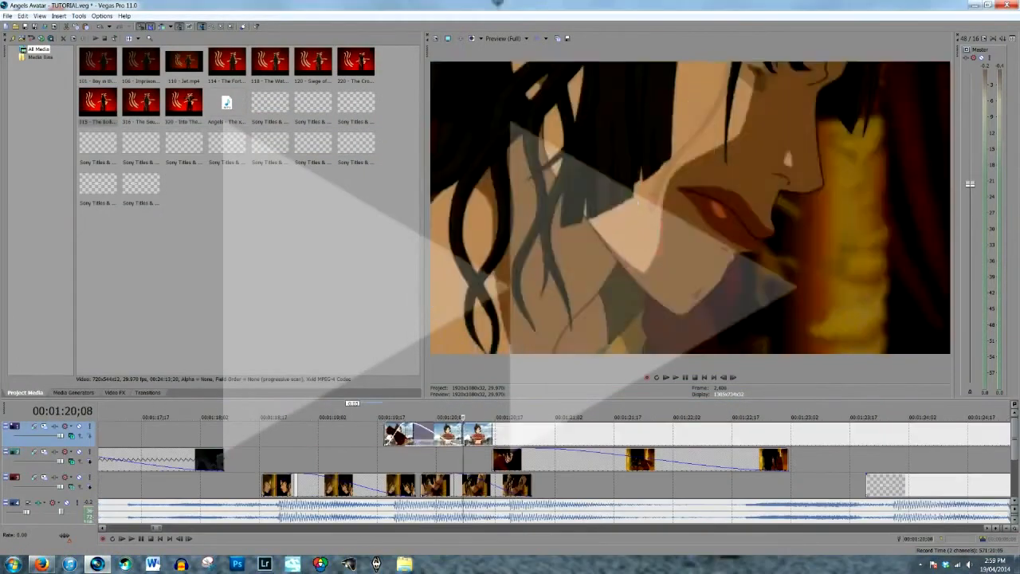
pyautogui.press('Delete')
pyautogui.moveTo(423, 434); pyautogui.dragTo(423, 460)
# Step: Give the shot at 00:01:19;18 Brightness and Contrast, Black and White and Cookie Cutter effects, and check its Pan/Crop framing
pyautogui.click(114, 392)
pyautogui.click(60, 85)
pyautogui.click(48, 163)
pyautogui.moveTo(132, 66); pyautogui.dragTo(423, 460)
pyautogui.click(60, 159)
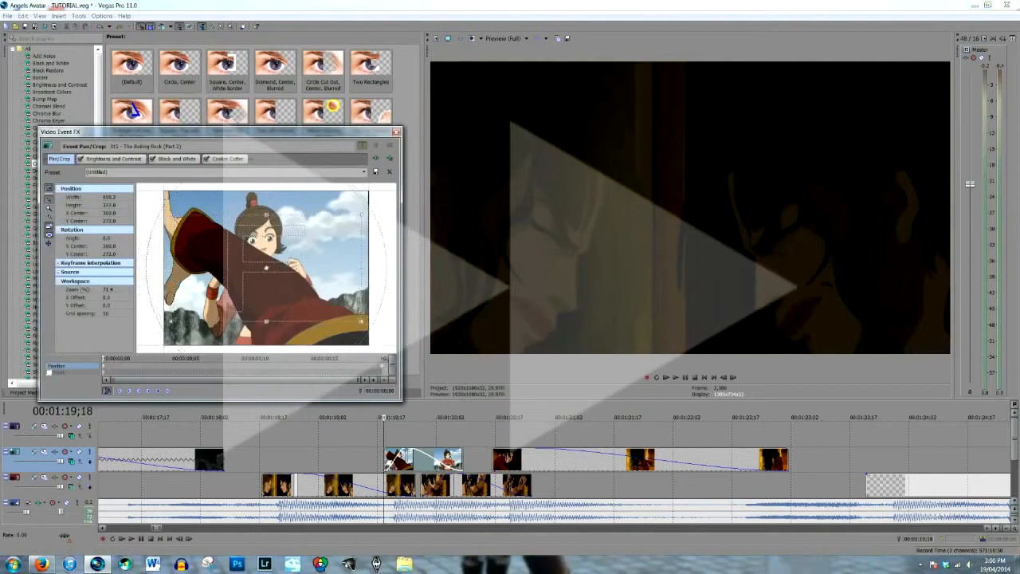
pyautogui.click(396, 132)
# Step: Check the neighbouring shots around 00:01:20 and play the section from about 00:01:17;25
pyautogui.click(420, 485)
pyautogui.click(449, 490)
pyautogui.rightClick(533, 464)
pyautogui.click(597, 246)
pyautogui.click(397, 133)
pyautogui.click(494, 460)
pyautogui.click(182, 434)
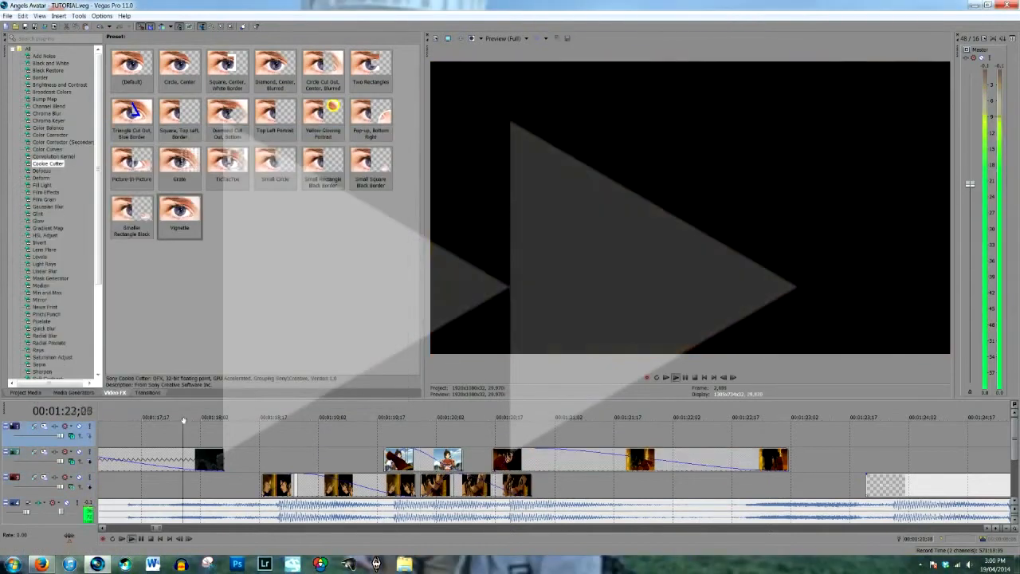
# Step: Split the next upper-track clip, crossfade its halves, give the second the Glowed preset of Brightness and Contrast, and play the section
pyautogui.click(612, 460)
pyautogui.press('s')
pyautogui.moveTo(613, 460); pyautogui.dragTo(544, 460)
pyautogui.click(688, 460)
pyautogui.click(60, 85)
pyautogui.moveTo(132, 66); pyautogui.dragTo(688, 460)
pyautogui.click(403, 132)
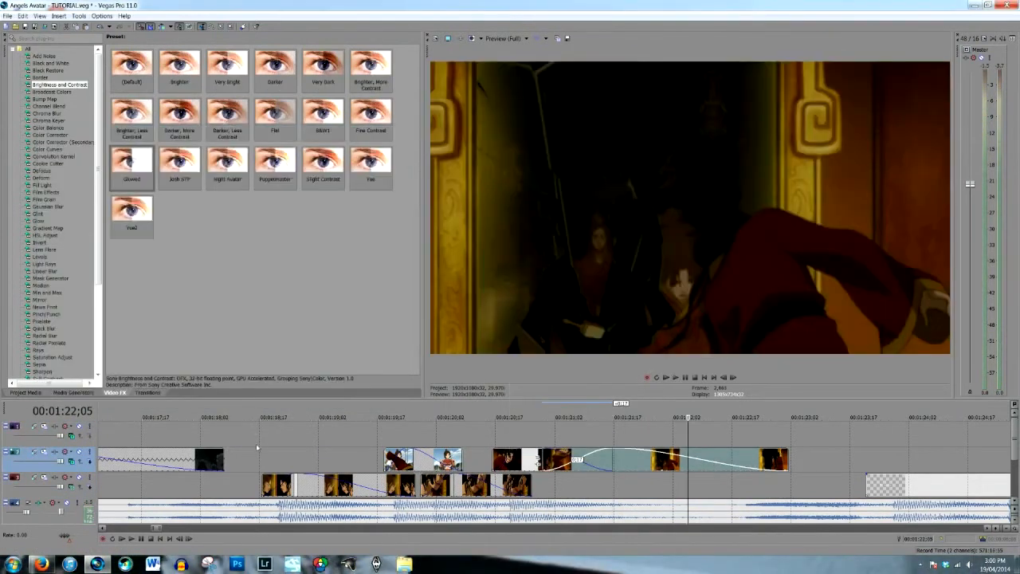
pyautogui.click(257, 448)
pyautogui.press('space')
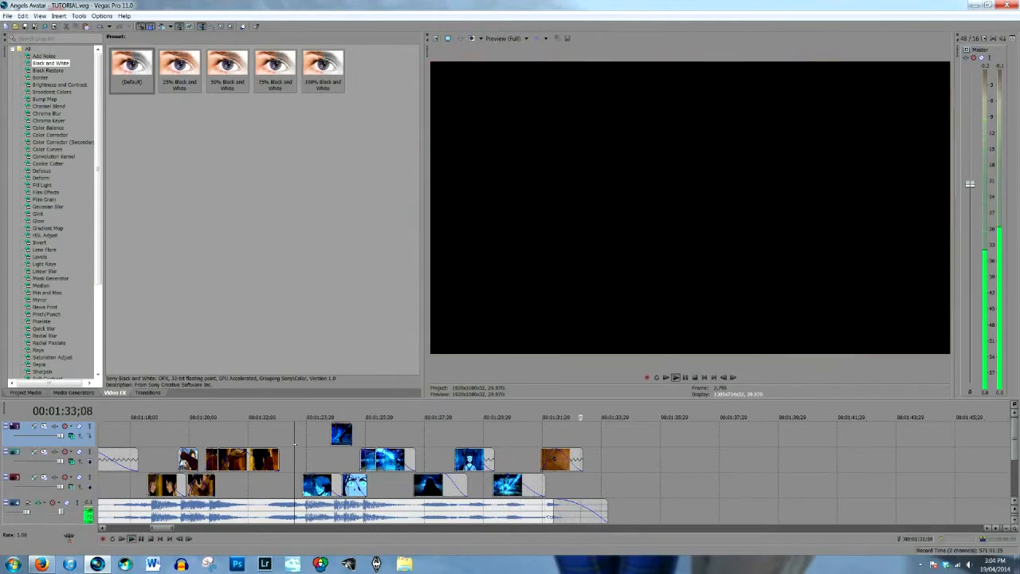
# Step: Examine the clip arrangement along the whole timeline, checking frames near the start and at about 00:01:26;19
pyautogui.scroll(-10, 294, 445)
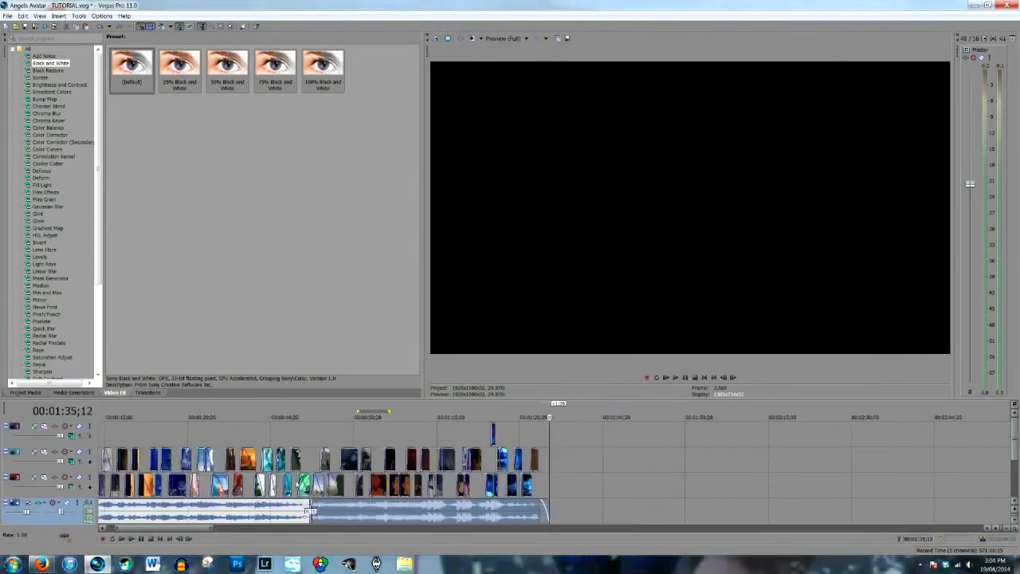
pyautogui.click(128, 475)
pyautogui.scroll(8, 129, 475)
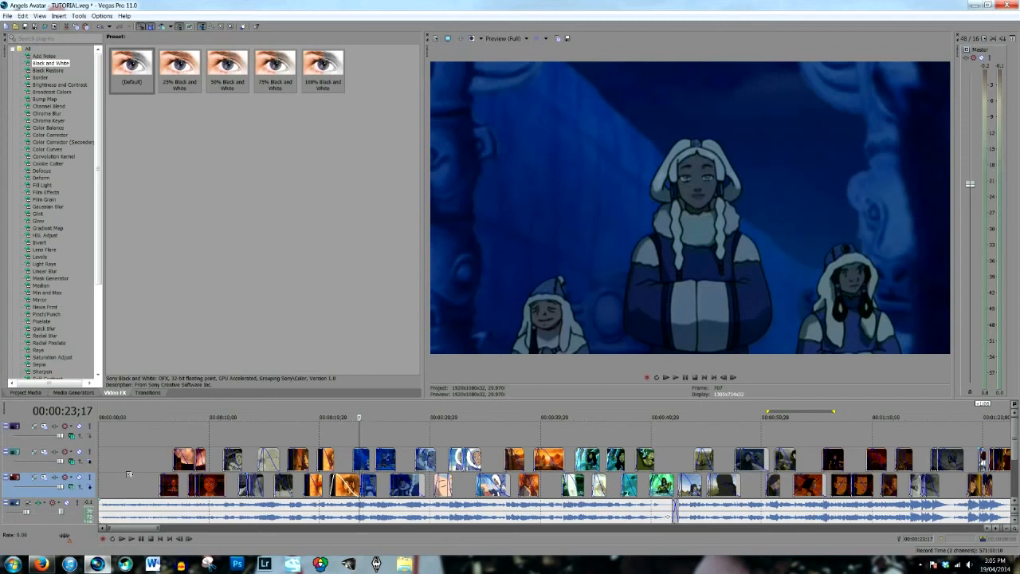
pyautogui.scroll(-4, 129, 474)
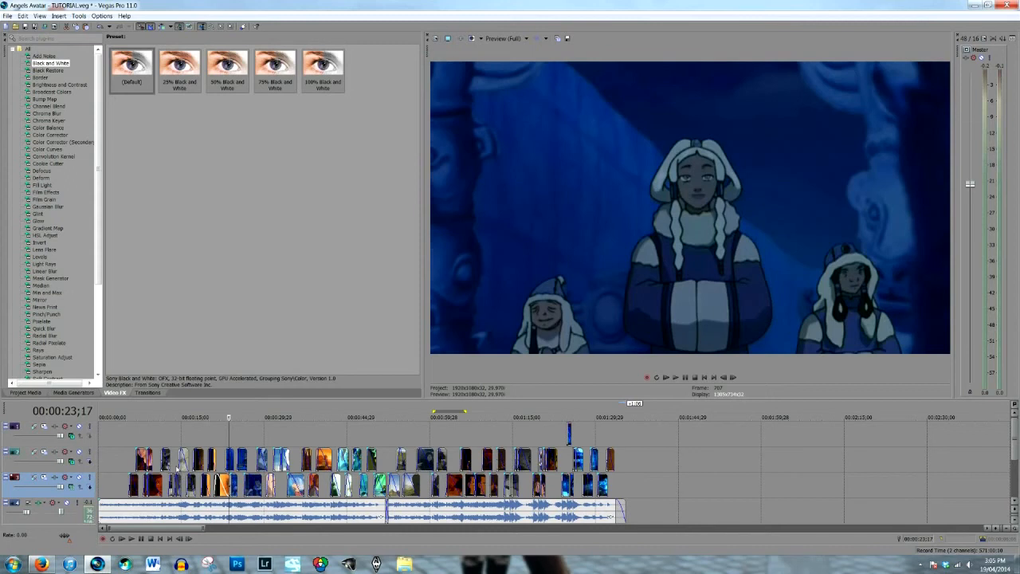
pyautogui.click(578, 443)
pyautogui.scroll(6, 578, 442)
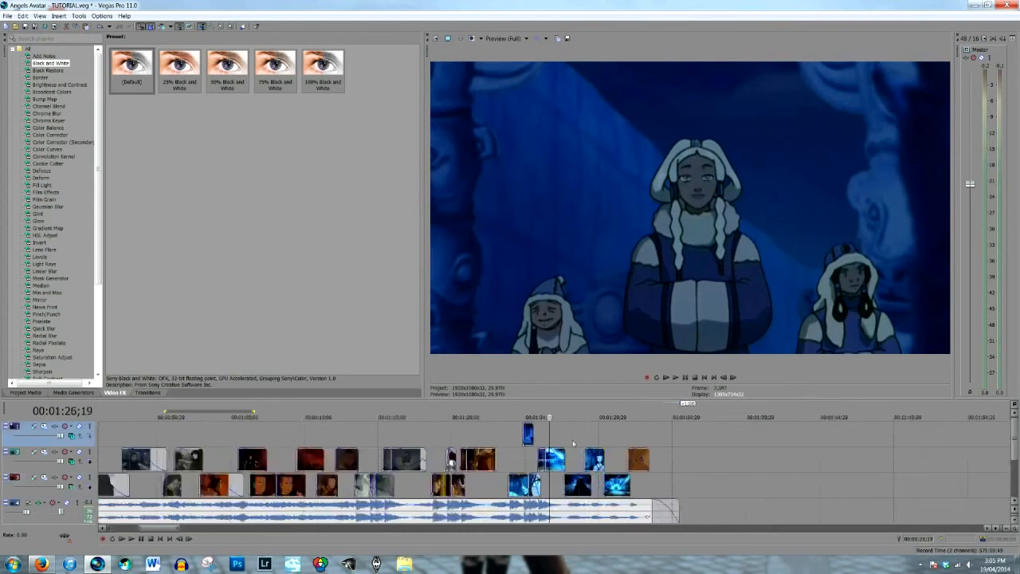
pyautogui.scroll(-6, 489, 458)
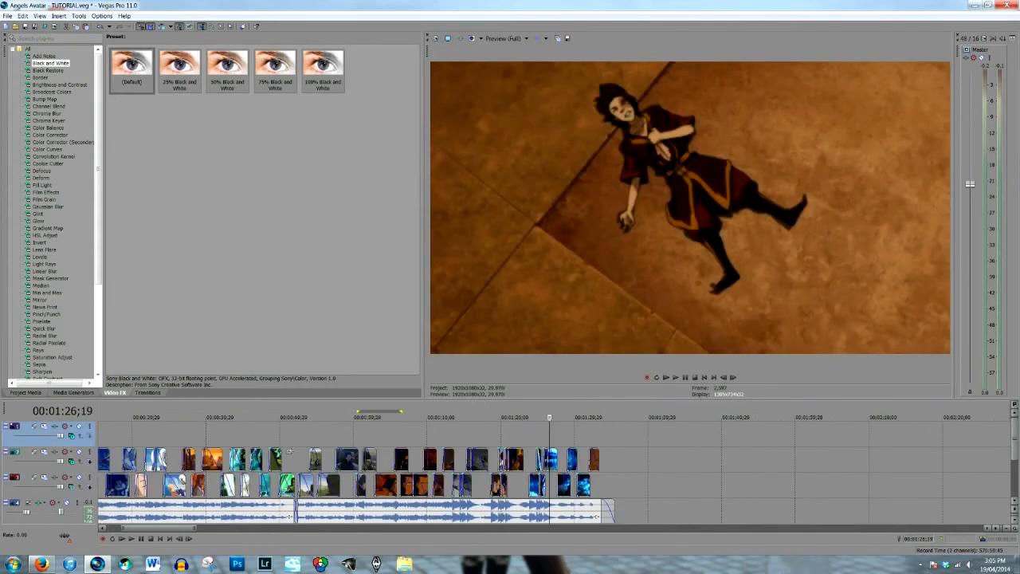
# Step: Delete the empty top video track
pyautogui.click(260, 438)
pyautogui.scroll(-4, 260, 438)
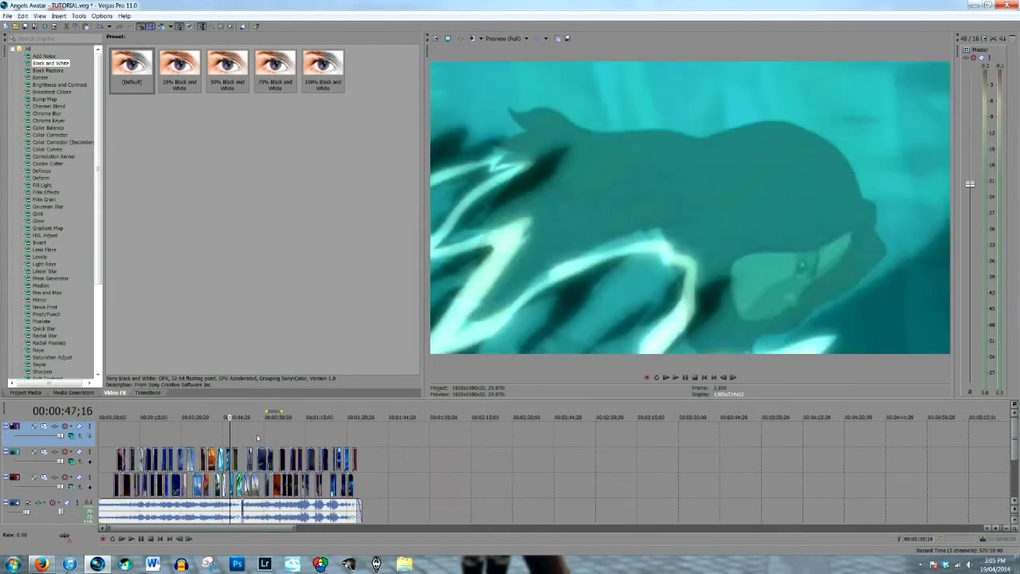
pyautogui.rightClick(77, 449)
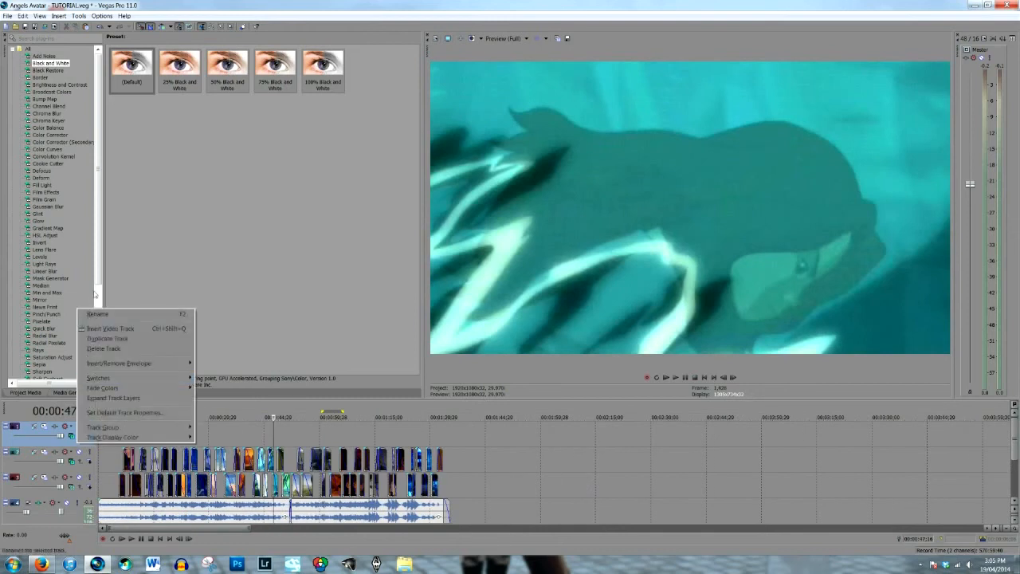
pyautogui.click(98, 350)
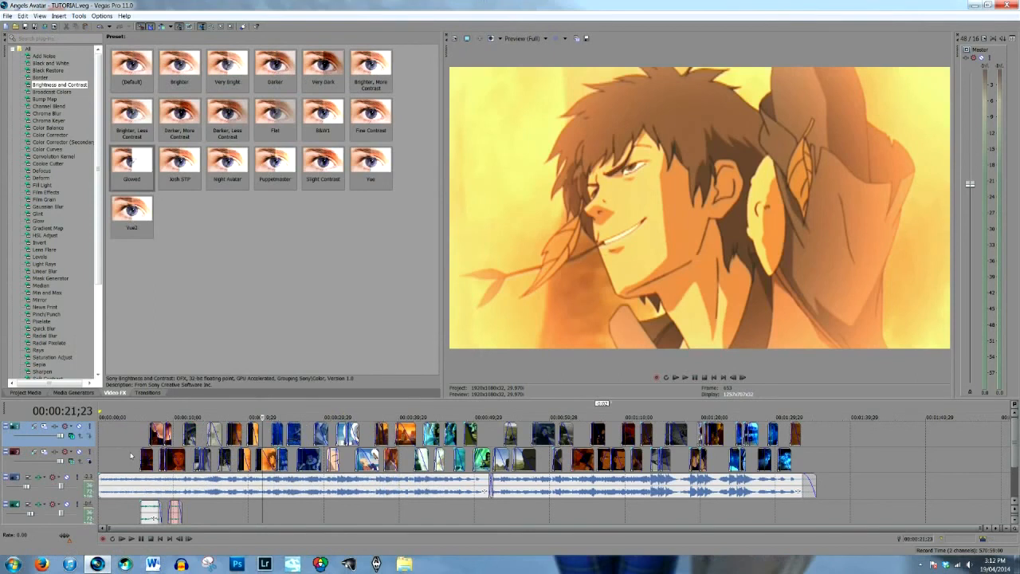
# Step: Add a Titles & Text event with the Small preset near the start of the lower video track
pyautogui.click(119, 441)
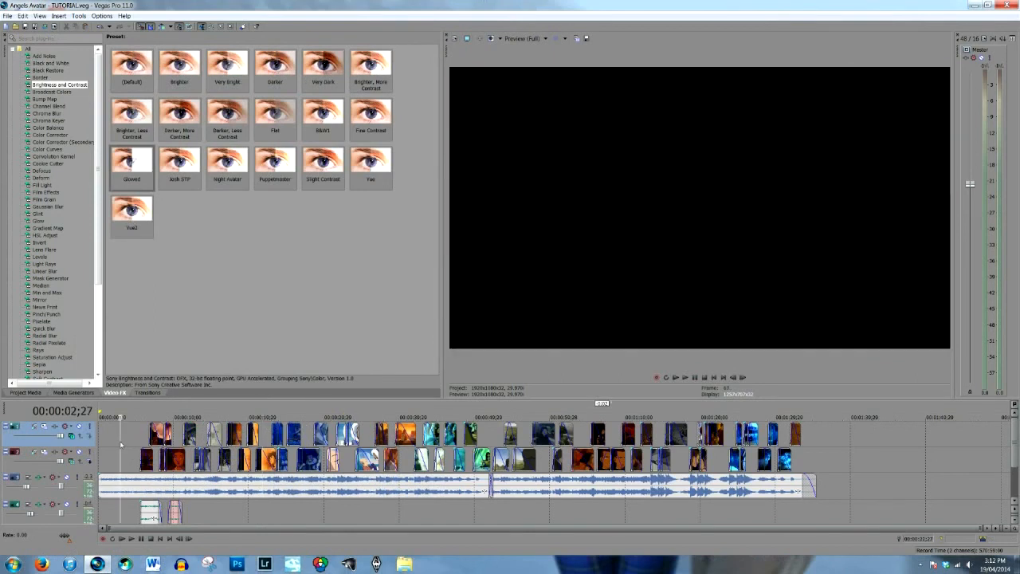
pyautogui.scroll(3, 120, 441)
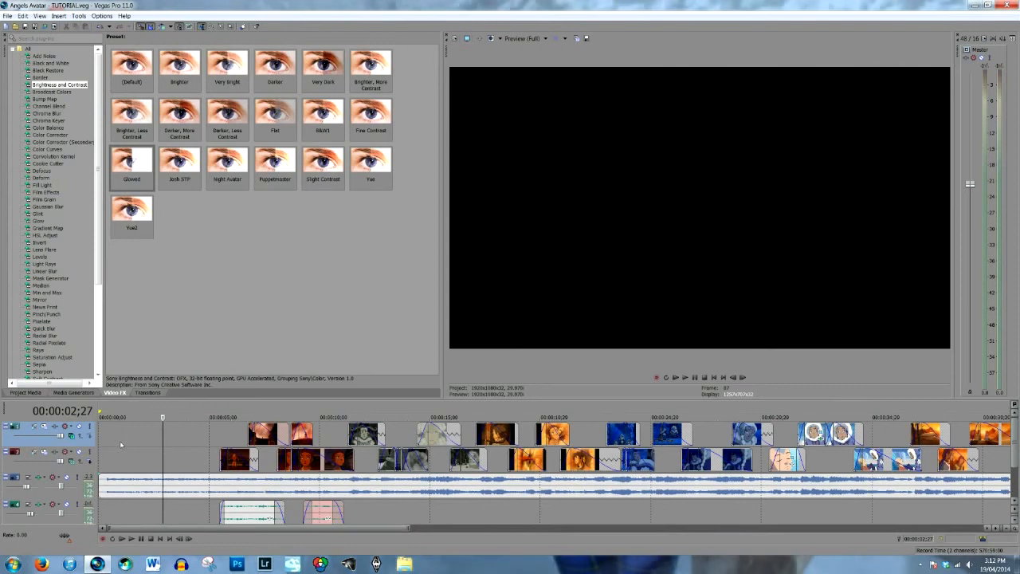
pyautogui.scroll(2, 120, 441)
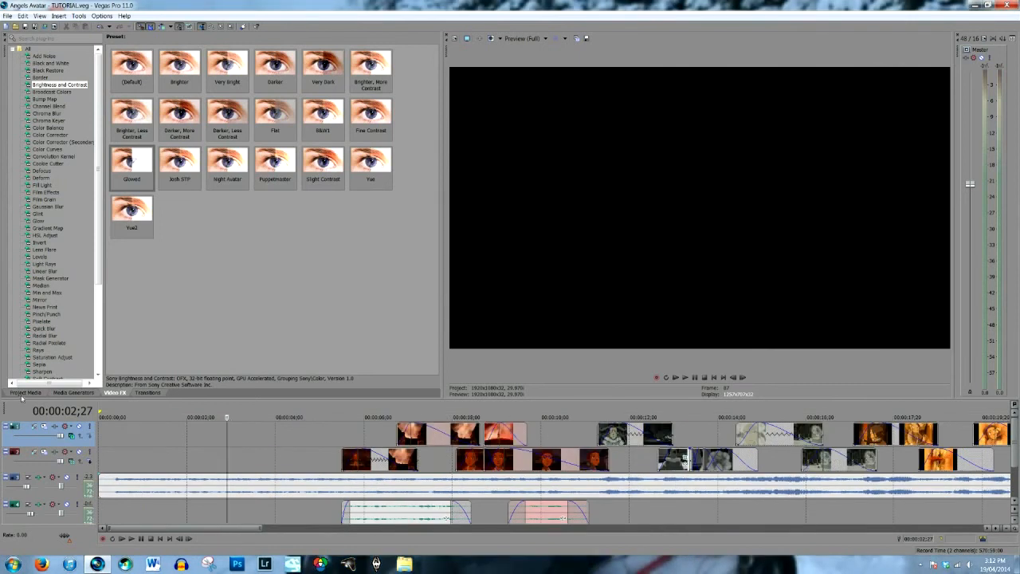
pyautogui.click(22, 394)
pyautogui.click(73, 393)
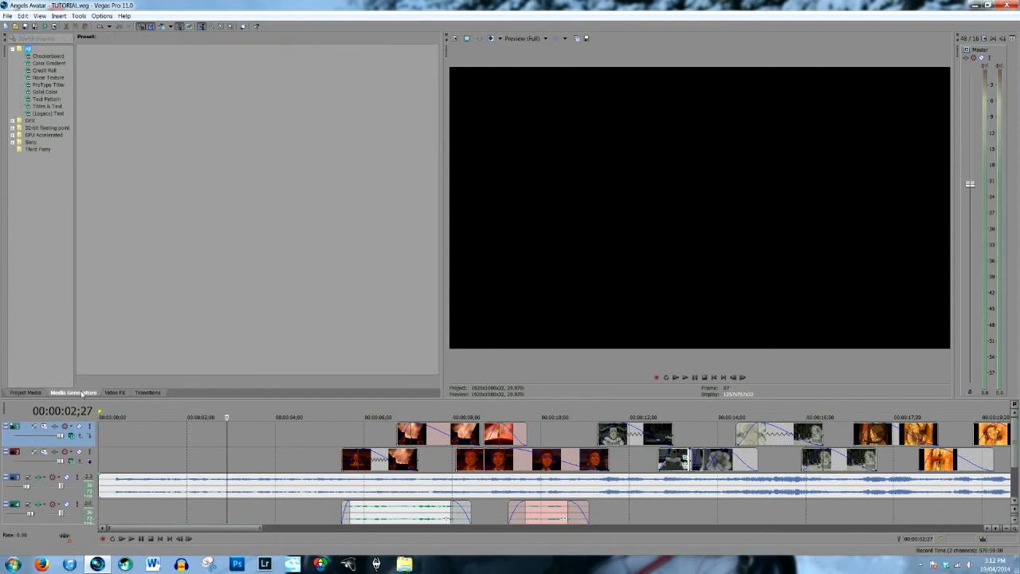
pyautogui.click(48, 106)
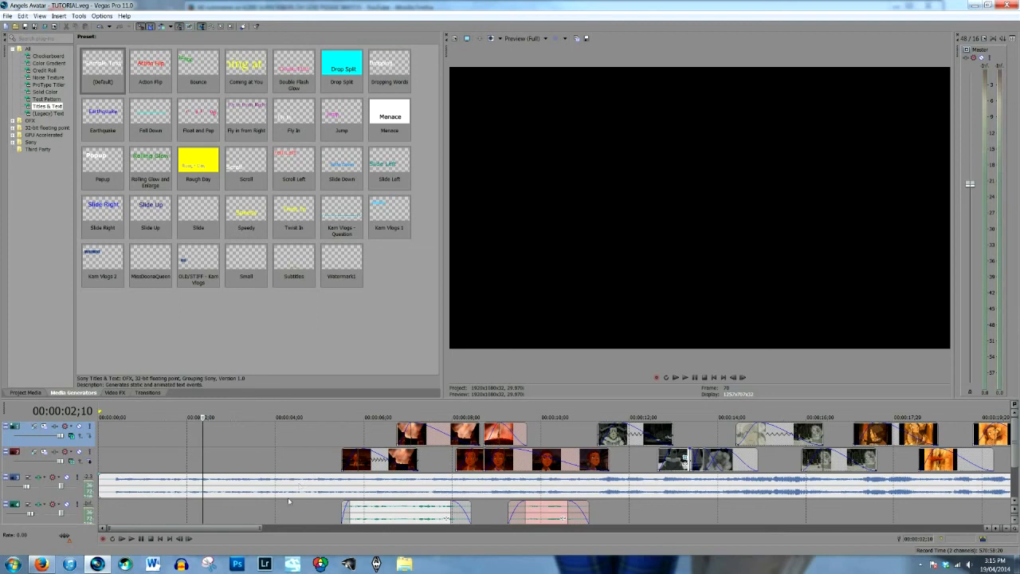
pyautogui.moveTo(246, 271); pyautogui.dragTo(247, 296)
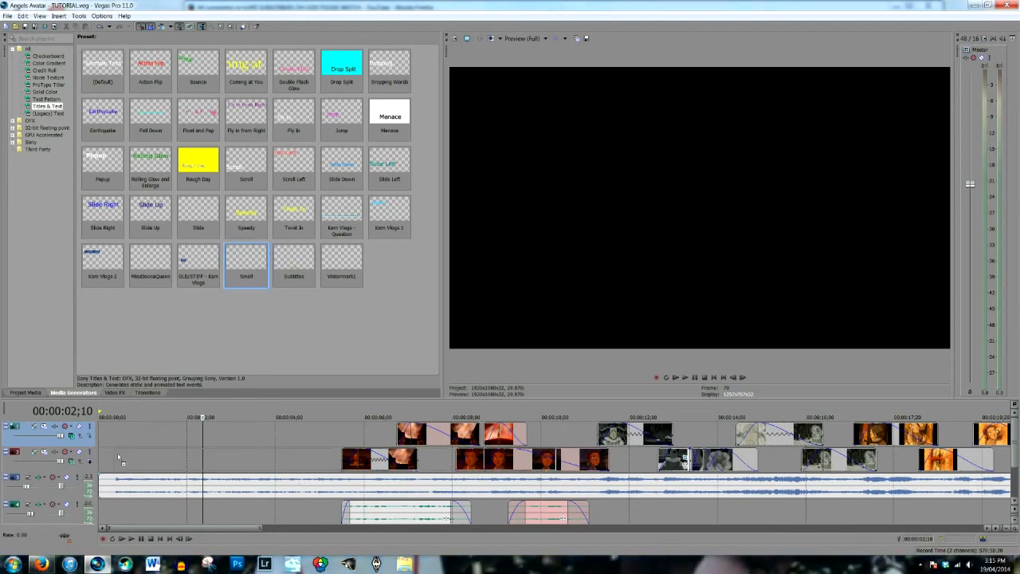
pyautogui.moveTo(118, 458); pyautogui.dragTo(116, 459)
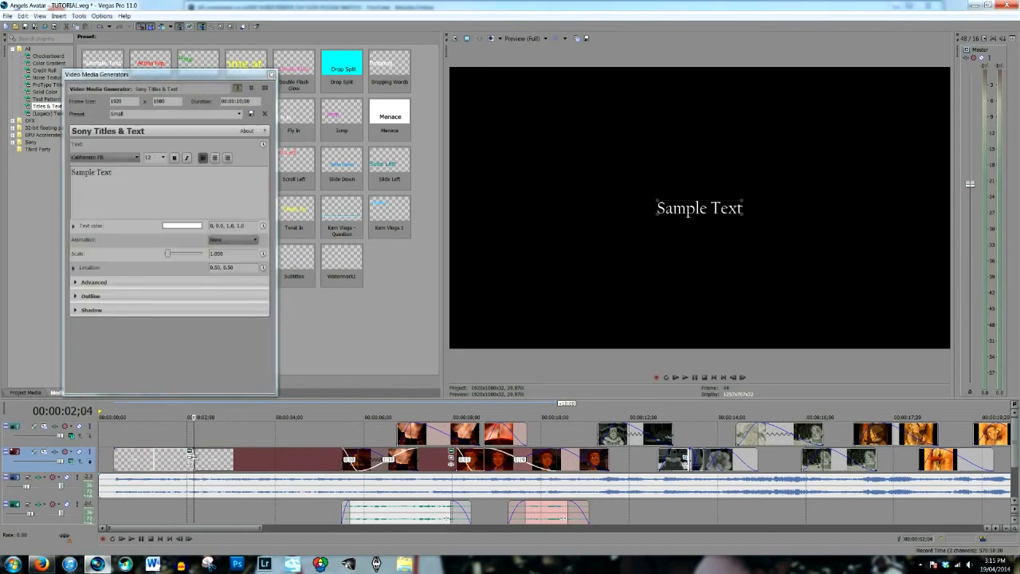
# Step: Trim the title to end at 00:00:02;04, then move it to start at about 00:00:02;27
pyautogui.moveTo(415, 460); pyautogui.dragTo(190, 454)
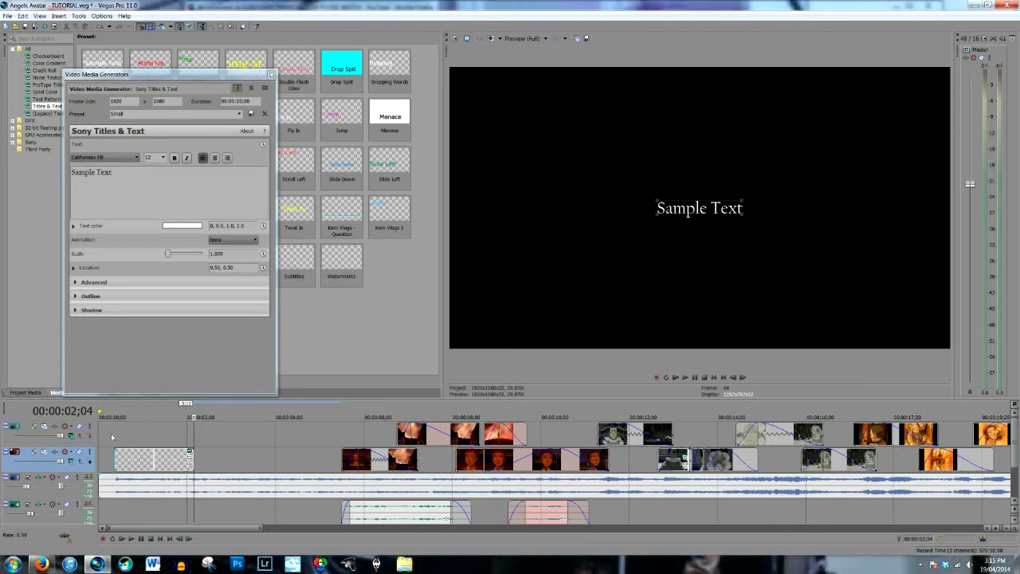
pyautogui.click(113, 437)
pyautogui.press('space')
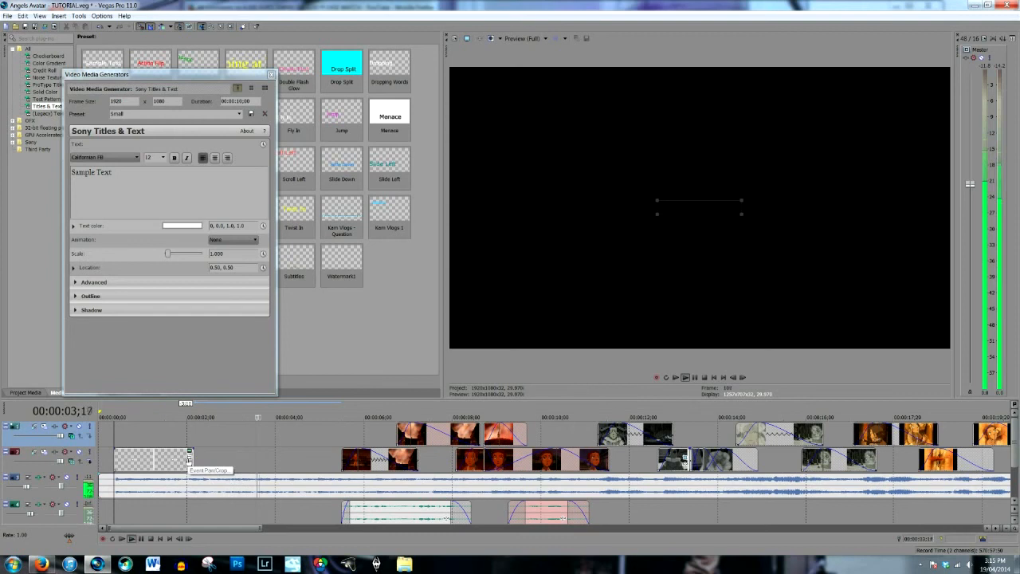
pyautogui.moveTo(160, 458); pyautogui.dragTo(156, 457)
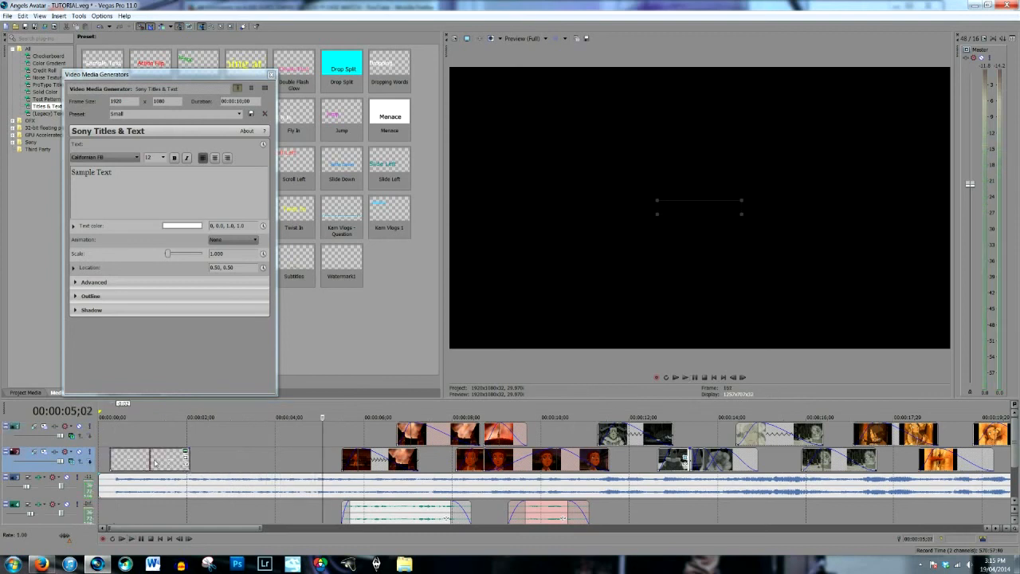
pyautogui.moveTo(167, 460); pyautogui.dragTo(285, 459)
# Step: Change the title text to "Dedicated to," in the Please write me a song font at size 15, and shift its location slightly
pyautogui.click(239, 459)
pyautogui.moveTo(113, 172); pyautogui.dragTo(72, 172)
pyautogui.write('Dedicated to;')
pyautogui.hotkey('ctrl', 'a')
pyautogui.click(136, 157)
pyautogui.click(103, 312)
pyautogui.doubleClick(149, 157)
pyautogui.write('15')
pyautogui.click(73, 268)
pyautogui.moveTo(191, 296); pyautogui.dragTo(184, 295)
pyautogui.click(272, 74)
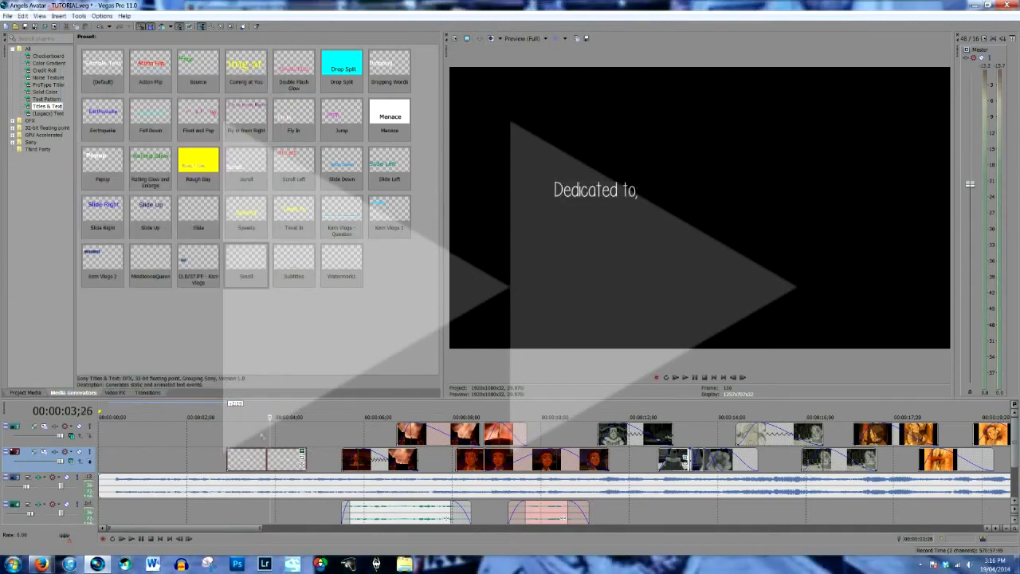
# Step: Adjust the dedication title's framing slightly in Pan/Crop, give it a fade-in and play it
pyautogui.click(257, 434)
pyautogui.click(576, 230)
pyautogui.click(302, 452)
pyautogui.moveTo(349, 312); pyautogui.dragTo(354, 311)
pyautogui.click(396, 132)
pyautogui.moveTo(227, 451); pyautogui.dragTo(244, 451)
pyautogui.press('space')
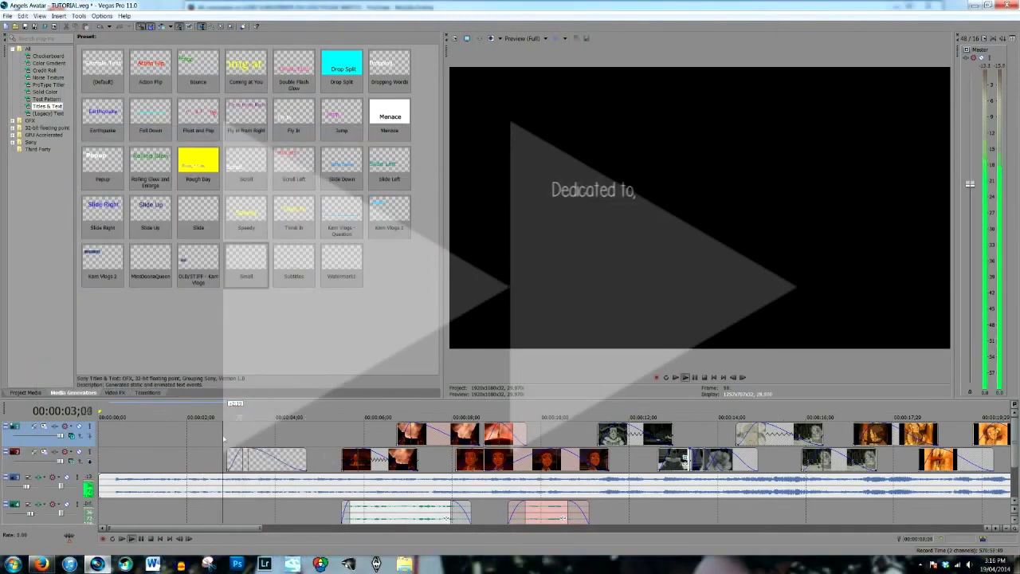
# Step: Paste a copy of the dedication title onto the upper video track and extend both titles to about 00:00:05;15
pyautogui.press('space')
pyautogui.hotkey('ctrl', 'v')
pyautogui.press('Return')
pyautogui.click(343, 434)
pyautogui.moveTo(306, 460); pyautogui.dragTo(342, 460)
pyautogui.moveTo(306, 434); pyautogui.dragTo(342, 434)
pyautogui.click(250, 435)
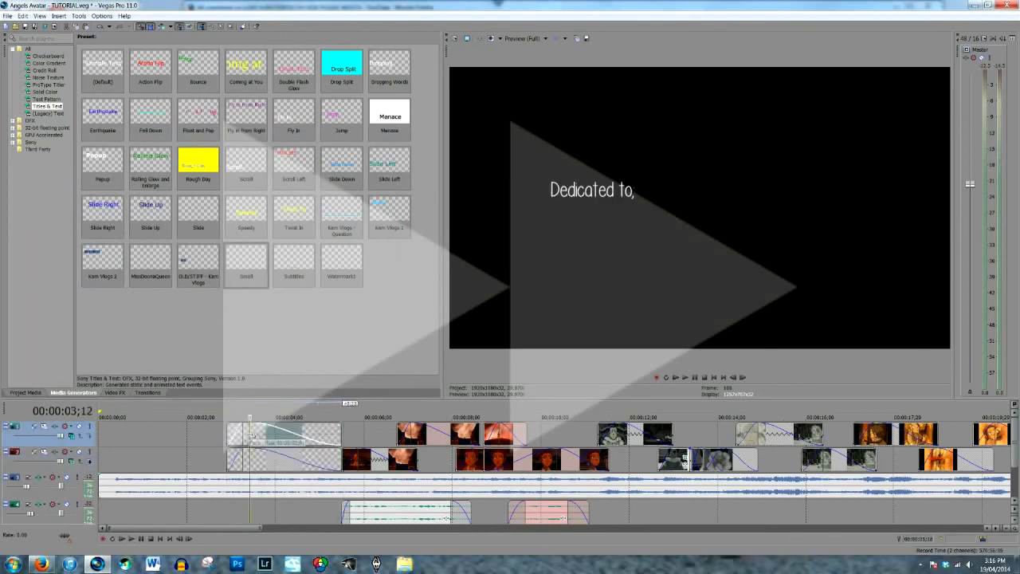
pyautogui.click(337, 427)
pyautogui.click(337, 452)
pyautogui.click(396, 131)
# Step: Change the upper title's text to the dedicatee's name, colour it red and place it below the dedication line
pyautogui.rightClick(266, 437)
pyautogui.click(307, 218)
pyautogui.write('SawakoCosplay')
pyautogui.click(182, 226)
pyautogui.click(185, 249)
pyautogui.click(74, 268)
pyautogui.moveTo(182, 295); pyautogui.dragTo(190, 297)
pyautogui.click(272, 74)
# Step: Set the font size of the red dedicatee name to 20
pyautogui.rightClick(318, 435)
pyautogui.click(357, 217)
pyautogui.click(165, 157)
pyautogui.click(160, 169)
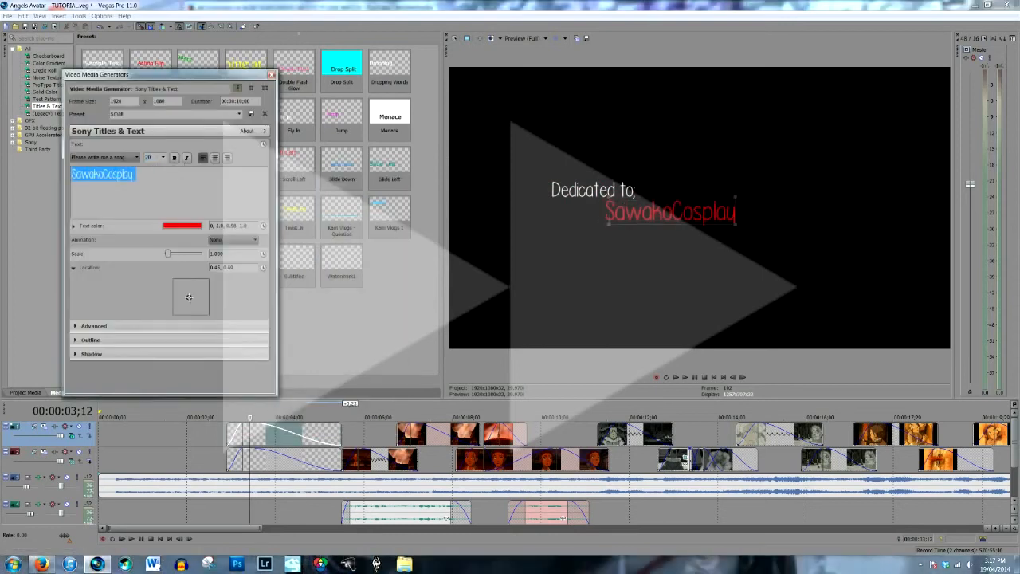
pyautogui.click(272, 75)
# Step: Copy both dedication titles to the start of the video tracks
pyautogui.click(271, 454)
pyautogui.keyDown('ctrl'); pyautogui.click(272, 455); pyautogui.keyUp('ctrl')
pyautogui.moveTo(235, 456); pyautogui.dragTo(116, 456)
# Step: Change the opening titles' text to "Avatar," and "Angels", then play the title sequence
pyautogui.click(130, 437)
pyautogui.click(240, 437)
pyautogui.click(244, 456)
pyautogui.click(272, 74)
pyautogui.rightClick(134, 437)
pyautogui.click(231, 210)
pyautogui.write('Angels')
pyautogui.click(272, 74)
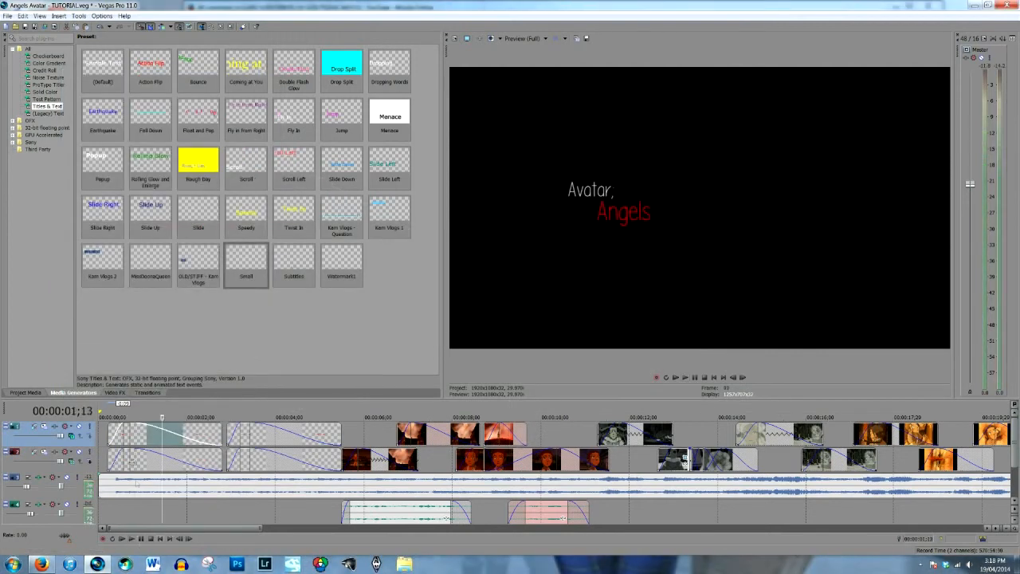
pyautogui.click(119, 452)
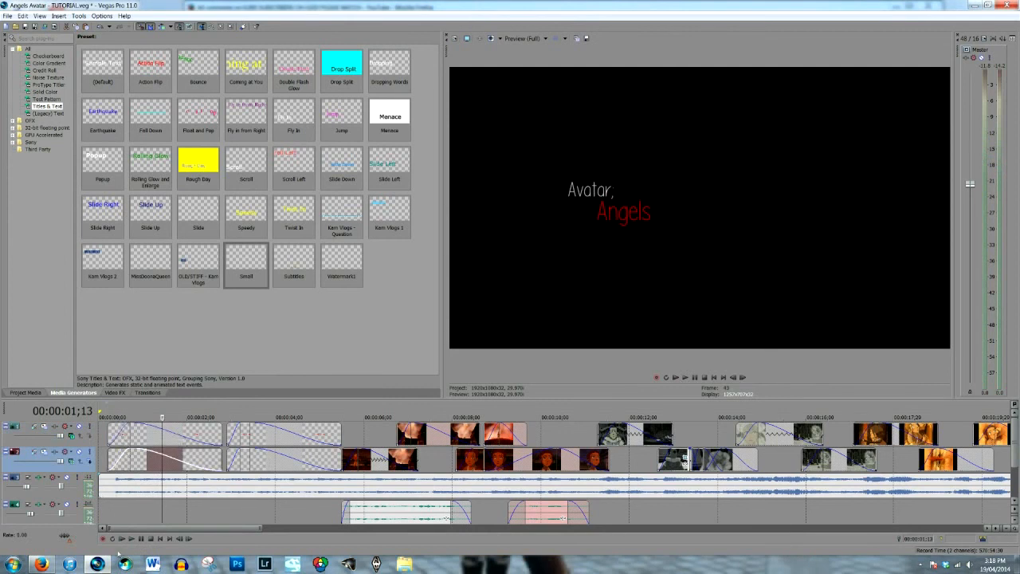
pyautogui.click(121, 539)
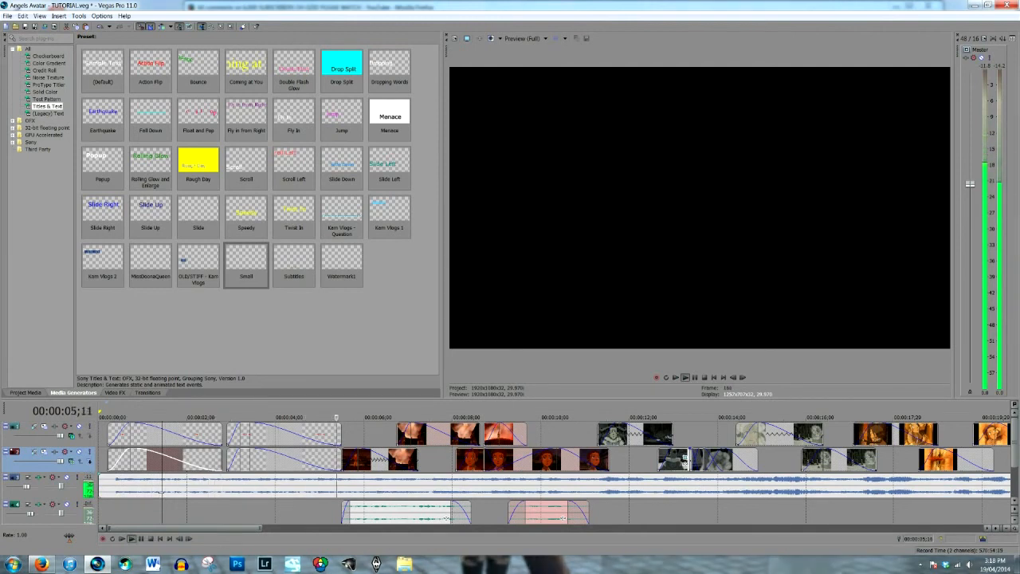
# Step: Select the entire edit, from the opening titles to the end of the song, as the render region and open the render settings
pyautogui.scroll(-6, 159, 491)
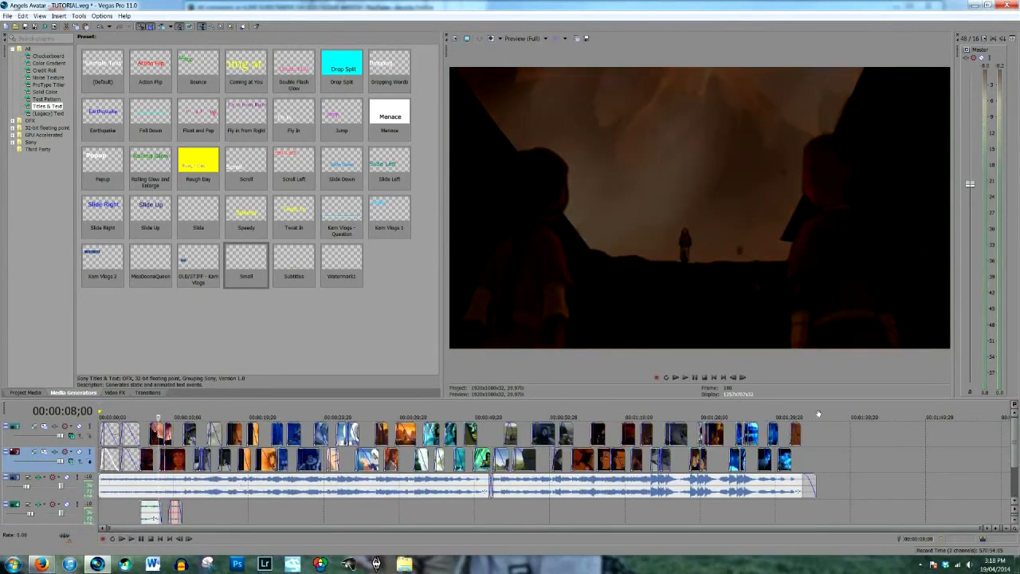
pyautogui.moveTo(816, 410); pyautogui.dragTo(99, 411)
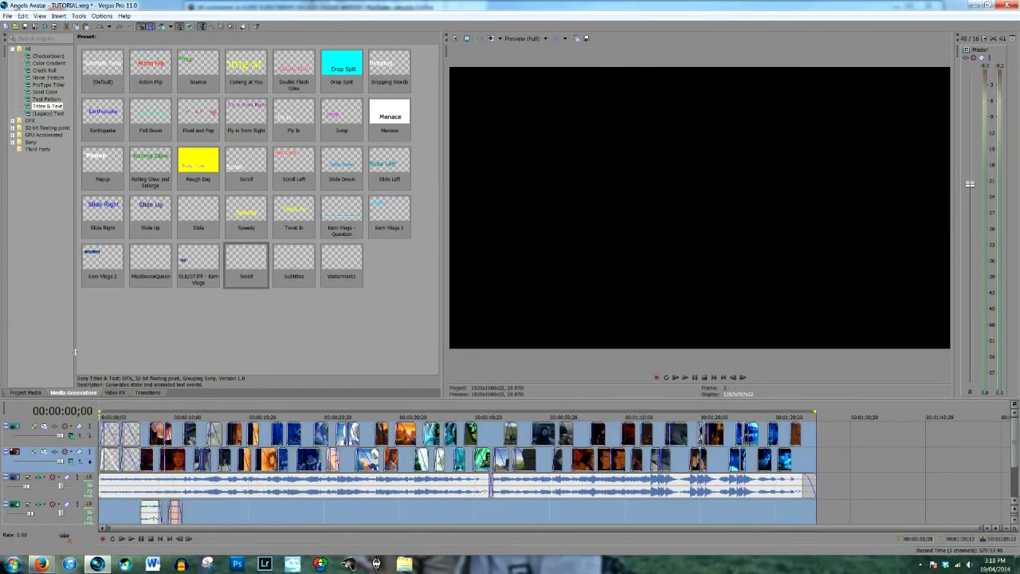
pyautogui.click(7, 16)
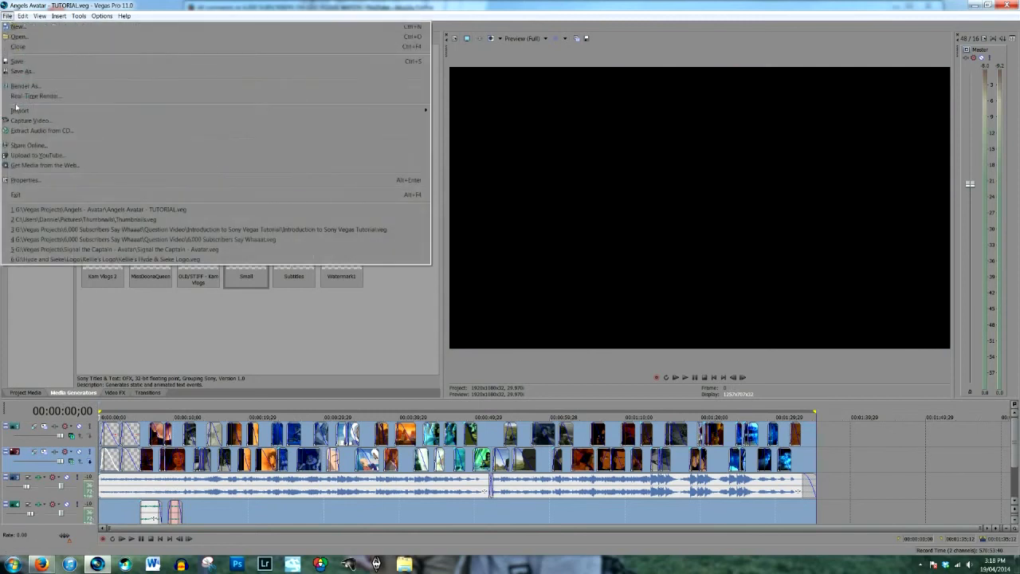
pyautogui.click(28, 88)
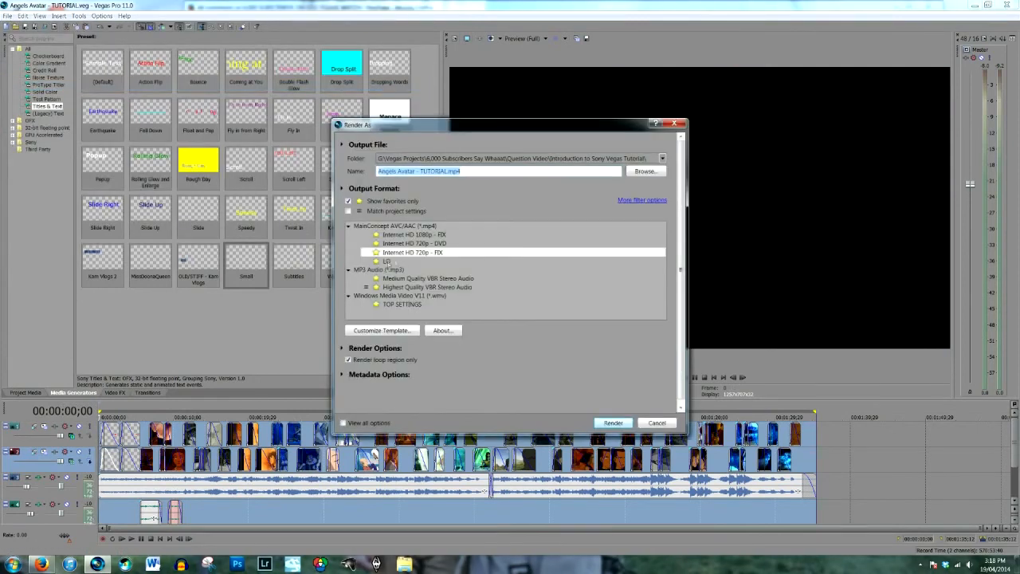
# Step: Render the selected region as "Angels Avatar - TUTORIAL" in the "Angels - Avatar" folder, using the MP4 template "Internet HD 720p - FIX"
pyautogui.click(637, 172)
pyautogui.click(574, 139)
pyautogui.click(574, 139)
pyautogui.click(574, 139)
pyautogui.doubleClick(439, 175)
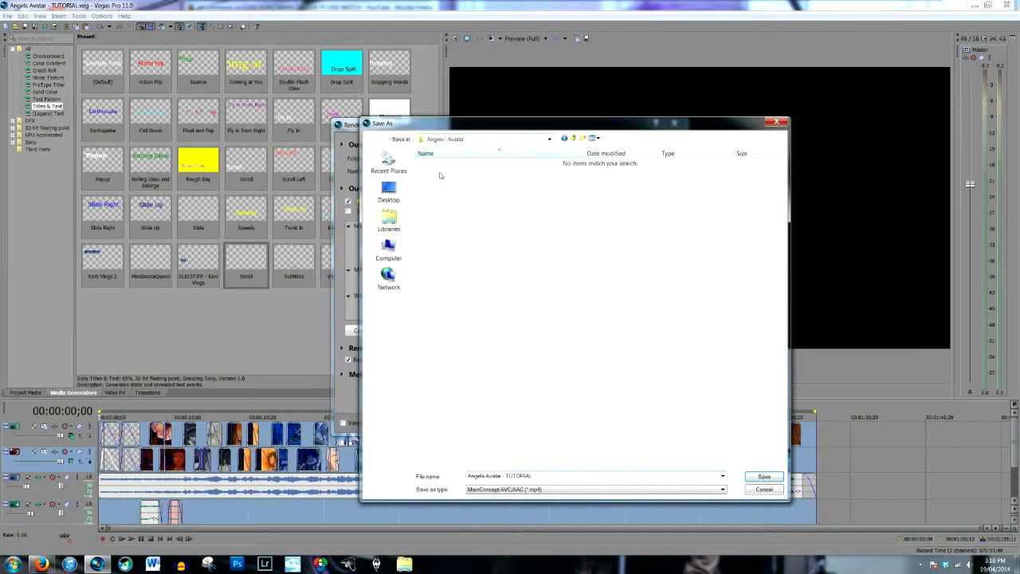
pyautogui.click(762, 479)
pyautogui.click(614, 423)
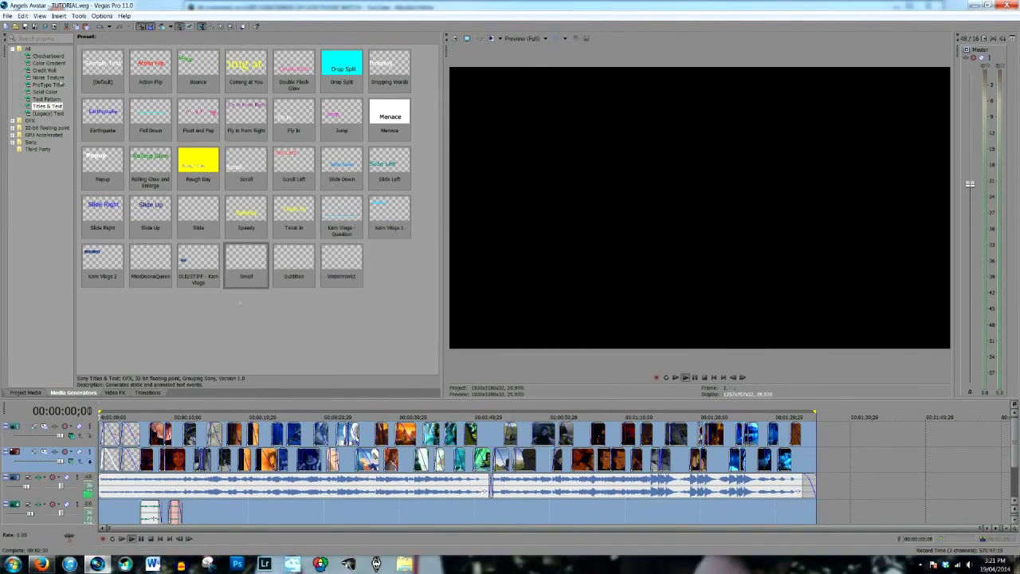
# Step: Stop the playback and start a new empty project
pyautogui.press('space')
pyautogui.click(7, 15)
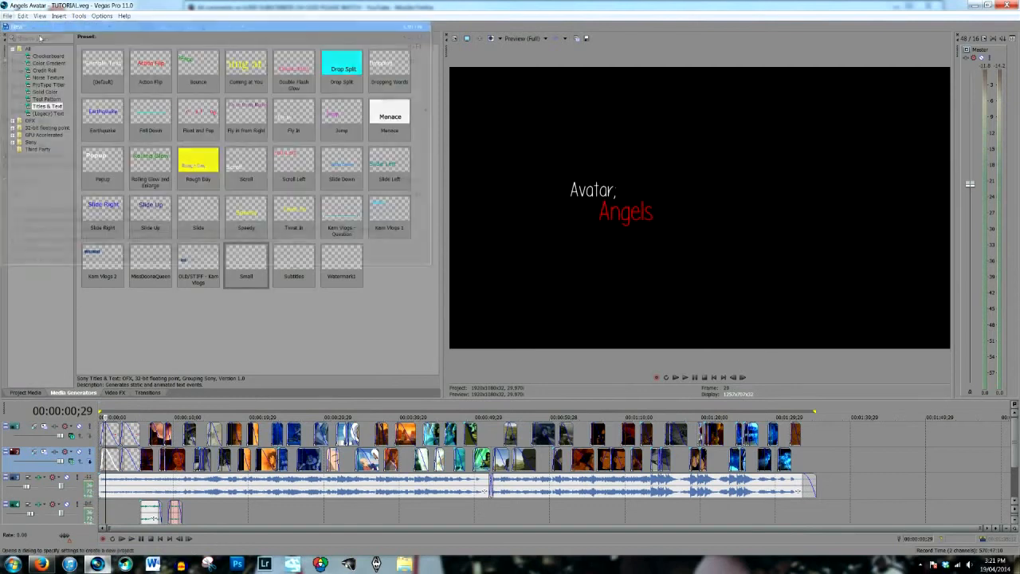
pyautogui.click(22, 24)
pyautogui.click(550, 370)
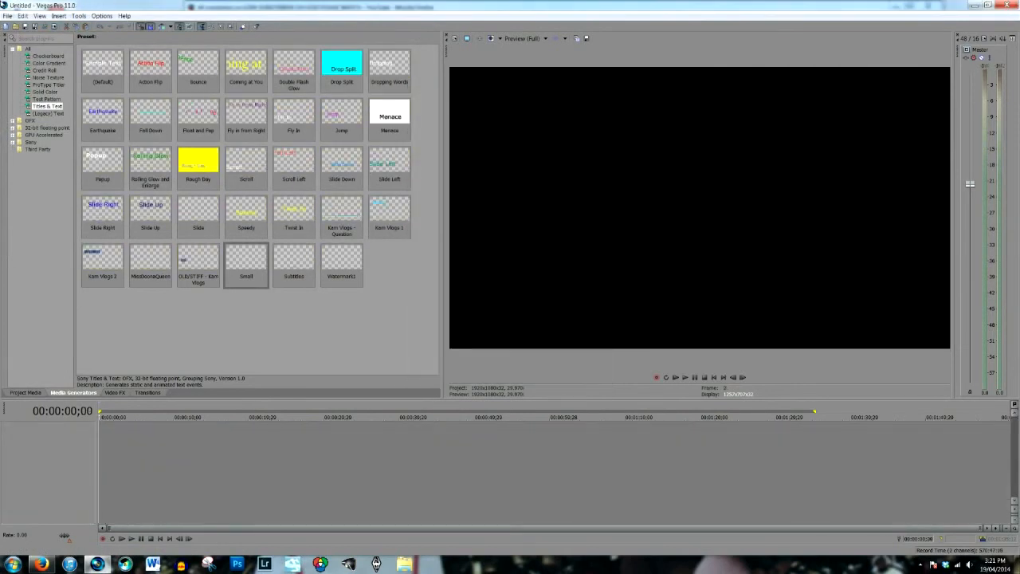
# Step: Import the rendered "Angels Avatar - TUTORIAL.mp4" and place it at the start of the timeline
pyautogui.click(7, 15)
pyautogui.moveTo(27, 111)
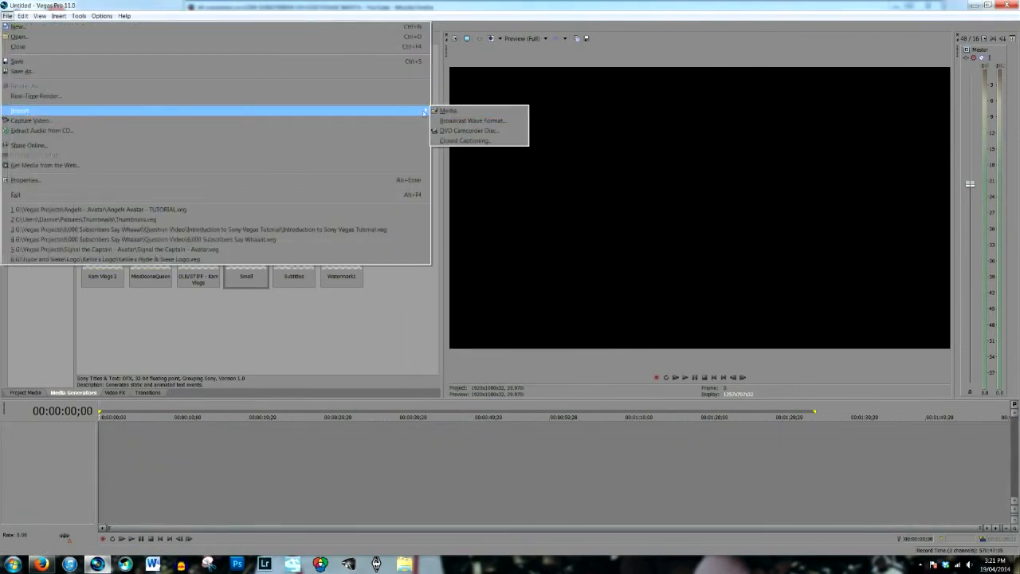
pyautogui.click(458, 113)
pyautogui.click(440, 157)
pyautogui.doubleClick(440, 157)
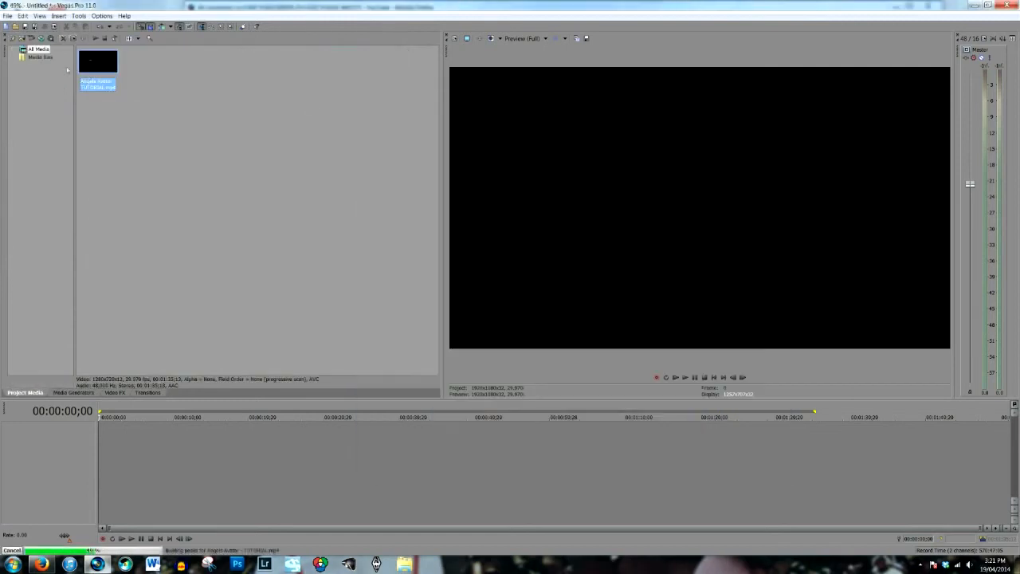
pyautogui.moveTo(97, 62); pyautogui.dragTo(111, 441)
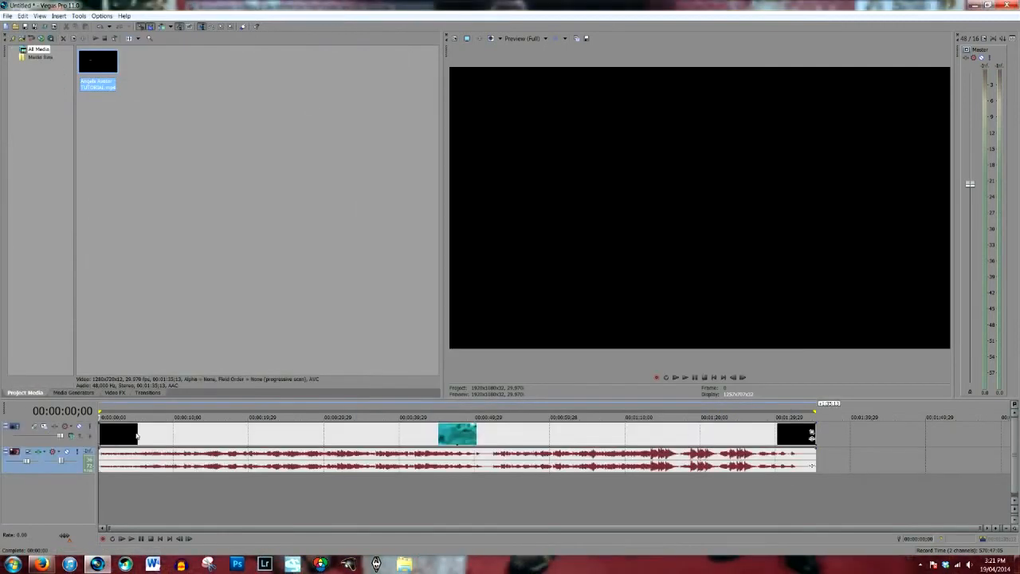
# Step: Split the rendered video after the opening titles at 00:00:05;15 and overlap the two parts with a short crossfade
pyautogui.click(120, 441)
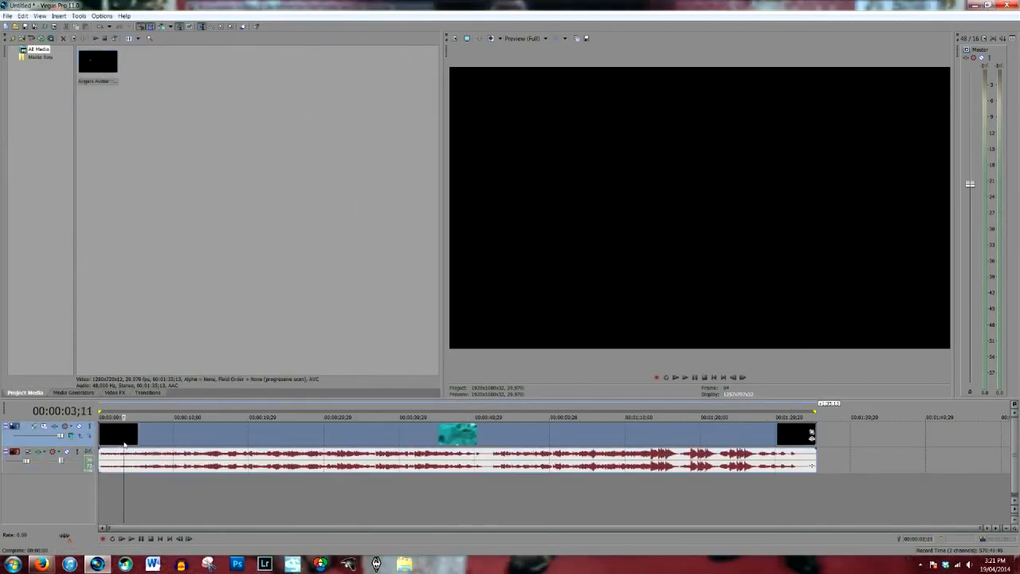
pyautogui.scroll(4, 123, 444)
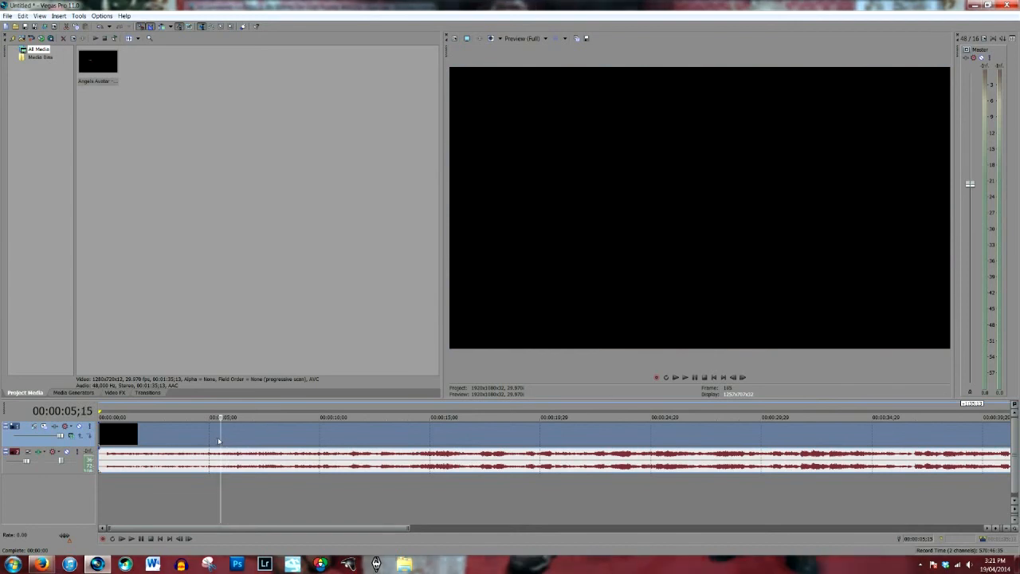
pyautogui.press('s')
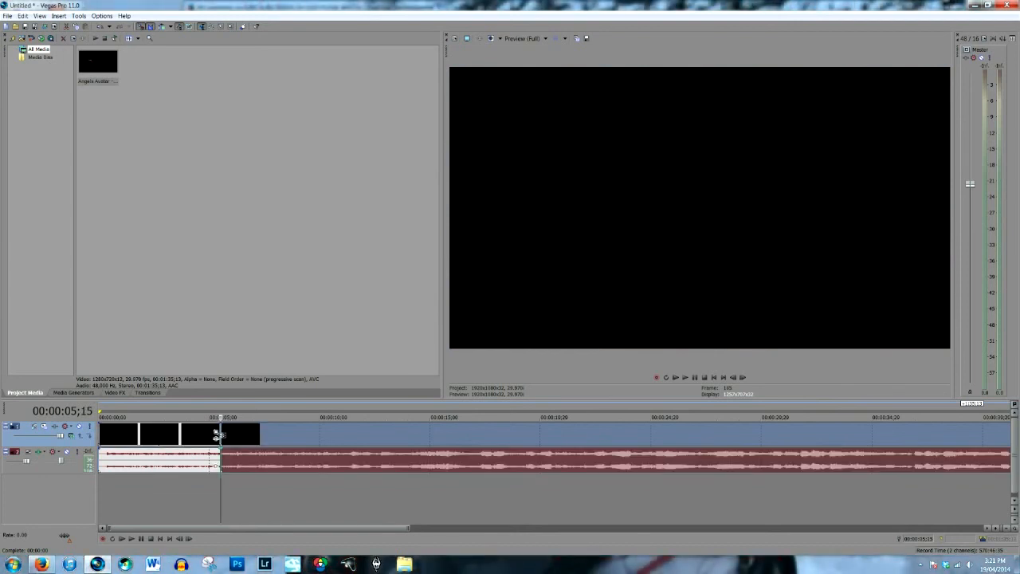
pyautogui.click(219, 435)
pyautogui.click(234, 438)
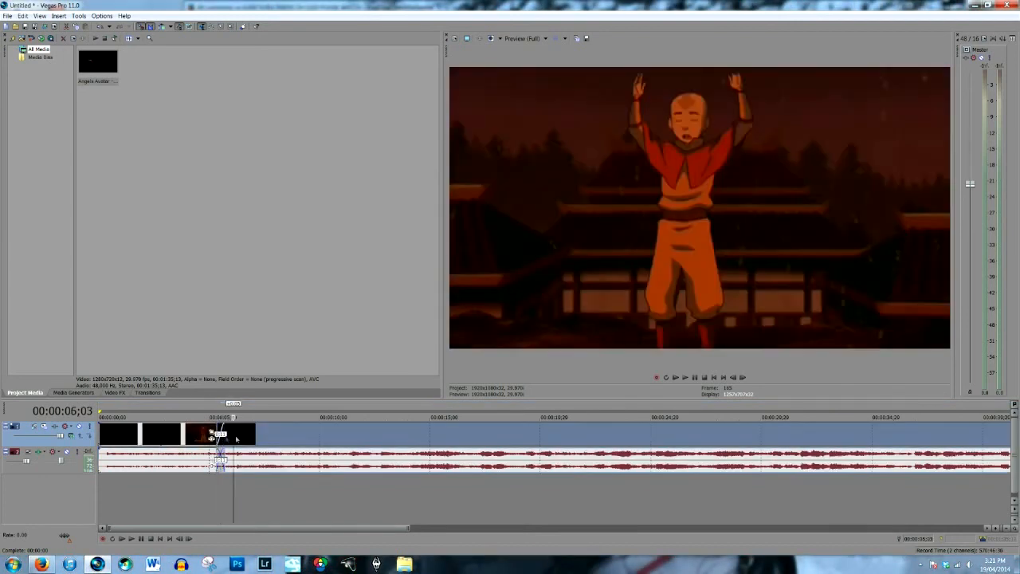
# Step: Apply a saved filter package of Color Curves, Color Corrector and Color Corrector (Secondary) effects to the part after the titles
pyautogui.rightClick(248, 433)
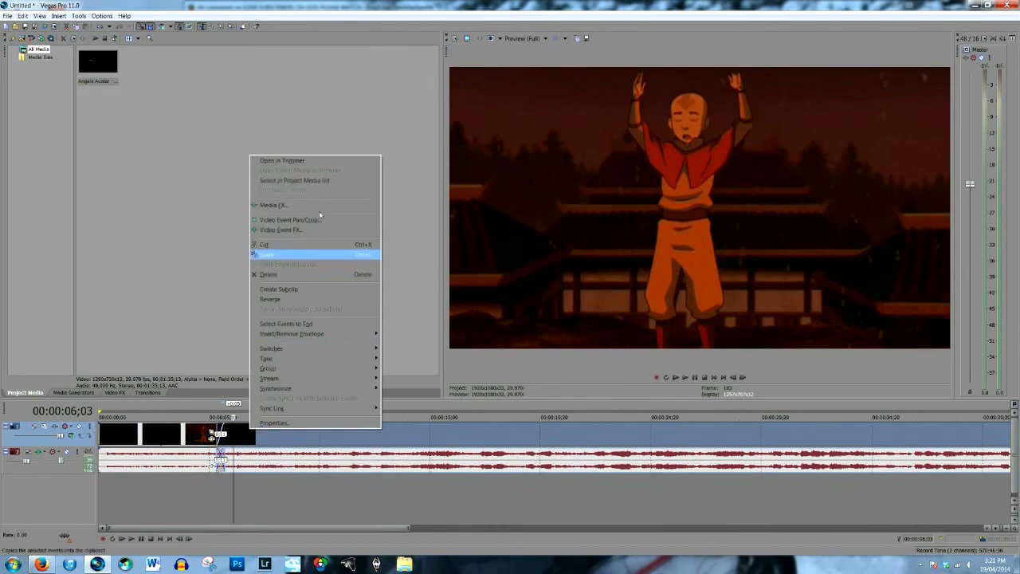
pyautogui.click(281, 230)
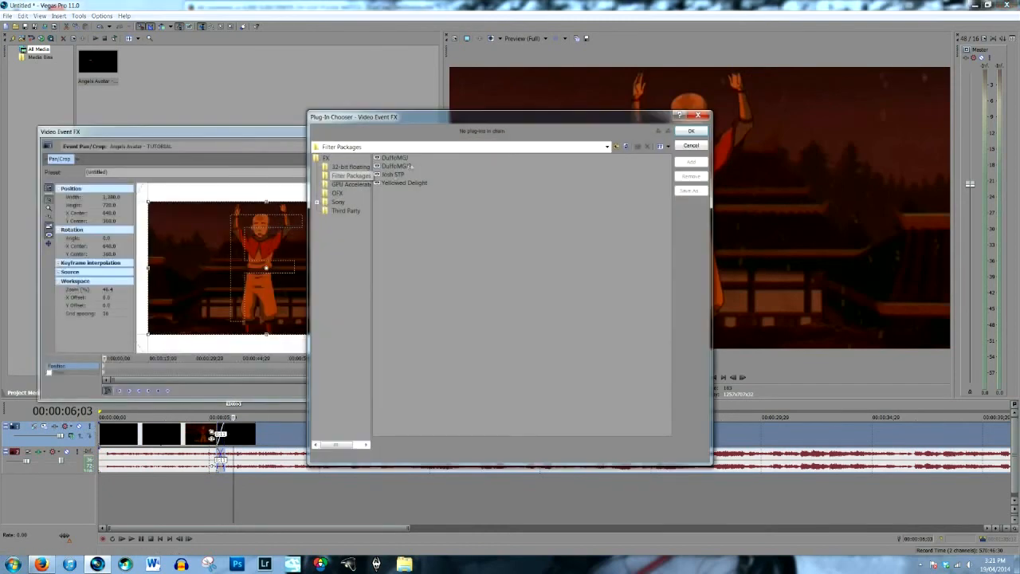
pyautogui.click(691, 162)
pyautogui.click(691, 131)
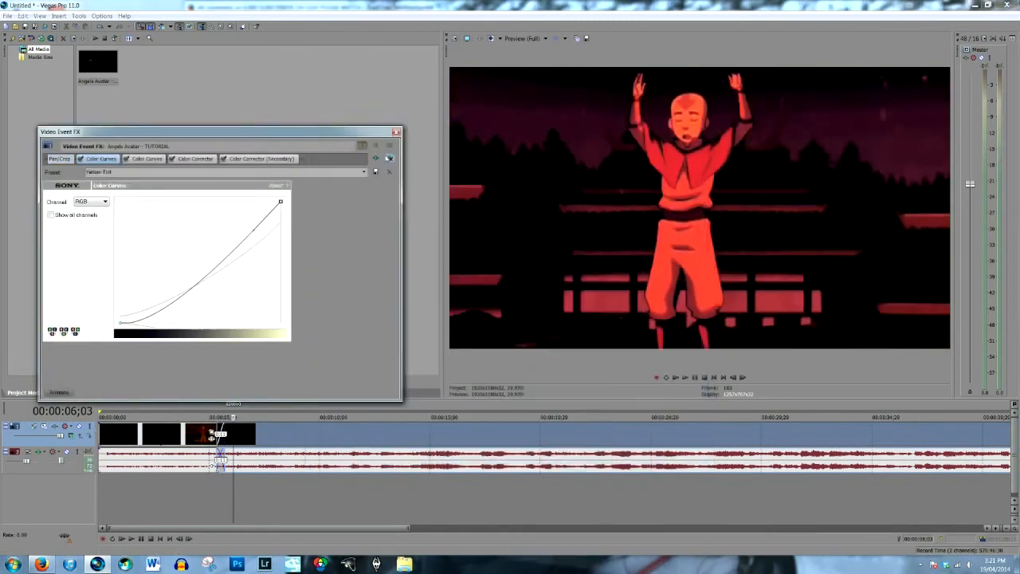
pyautogui.click(399, 131)
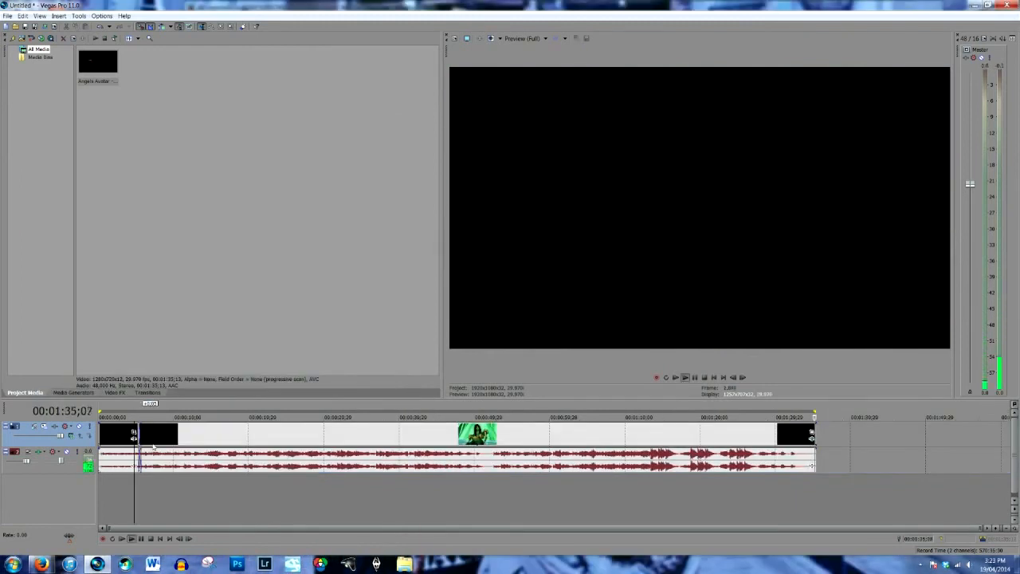
# Step: Add a video track above with the channel-name watermark text, extending it from the end of the opening titles to near the video's end
pyautogui.rightClick(78, 448)
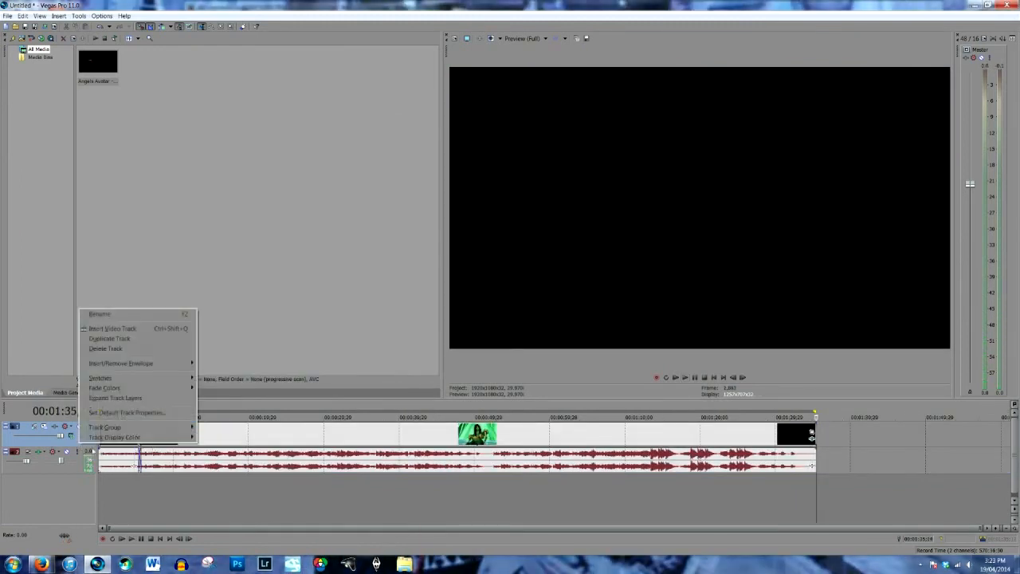
pyautogui.click(108, 329)
pyautogui.click(96, 392)
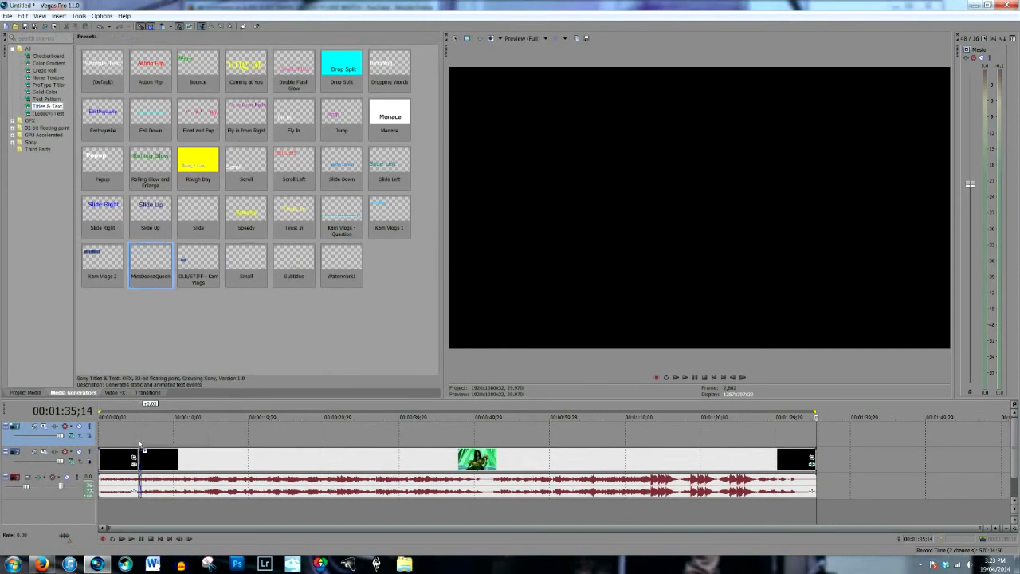
pyautogui.moveTo(139, 444); pyautogui.dragTo(141, 435)
pyautogui.moveTo(205, 431); pyautogui.dragTo(806, 429)
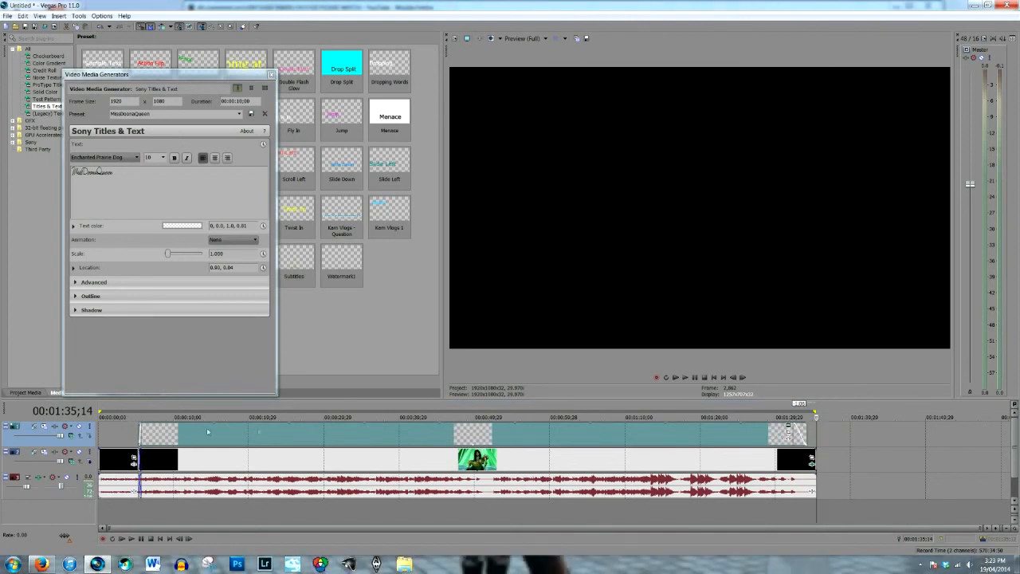
# Step: Close the watermark's text settings and check the watermark and colouring at several points in the video
pyautogui.click(260, 431)
pyautogui.click(272, 74)
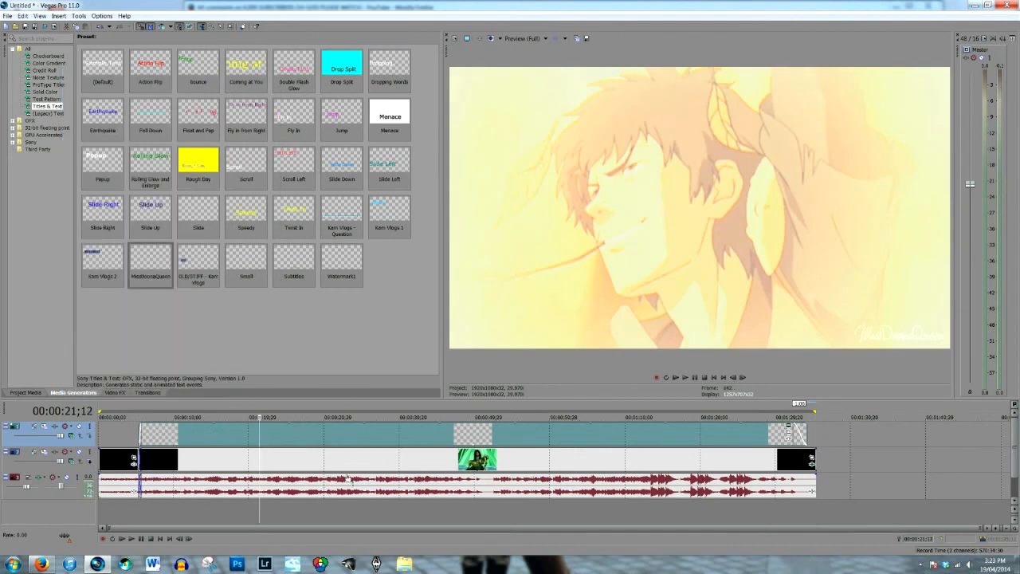
pyautogui.click(419, 445)
pyautogui.click(639, 434)
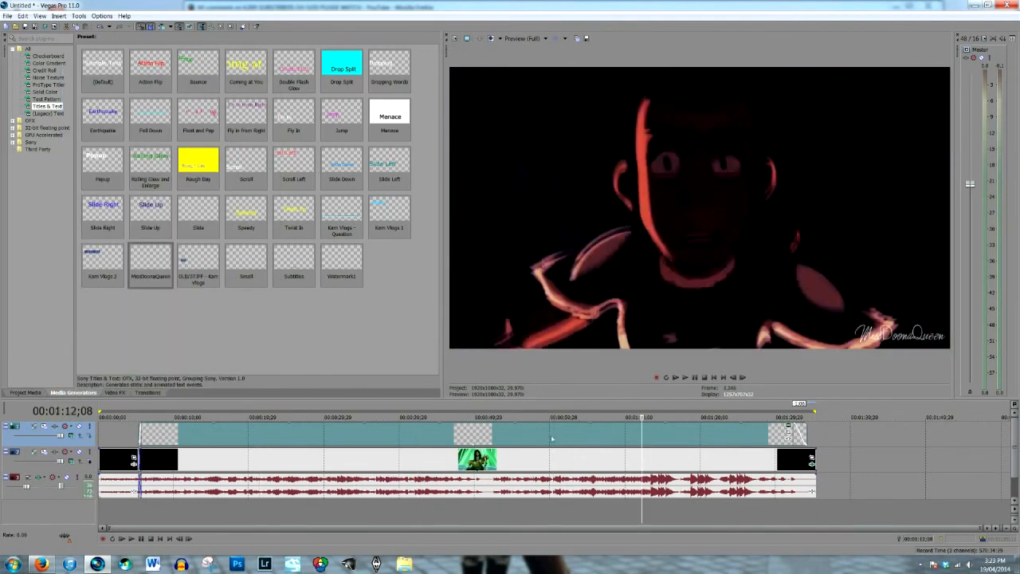
pyautogui.click(444, 447)
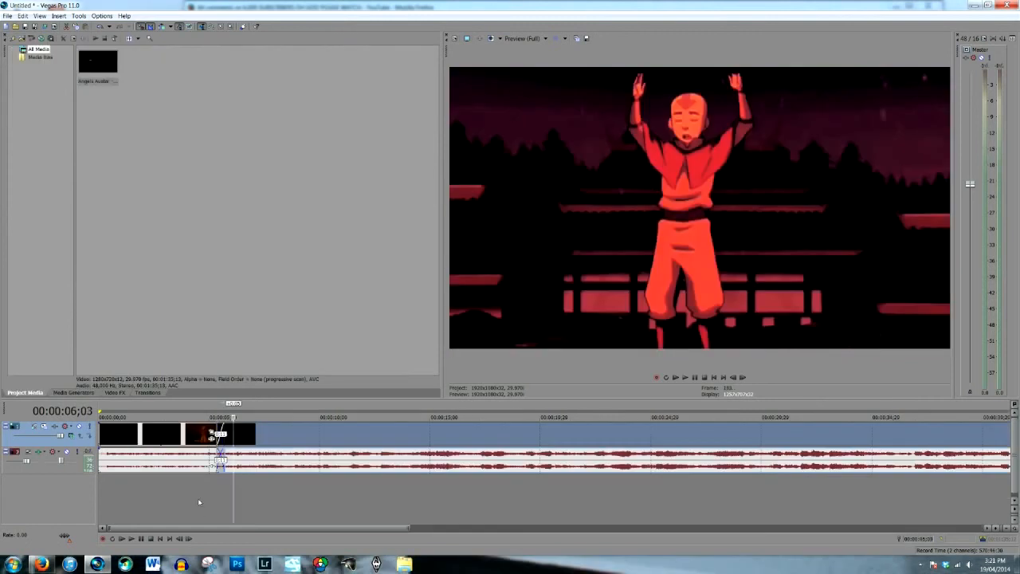
pyautogui.click(203, 477)
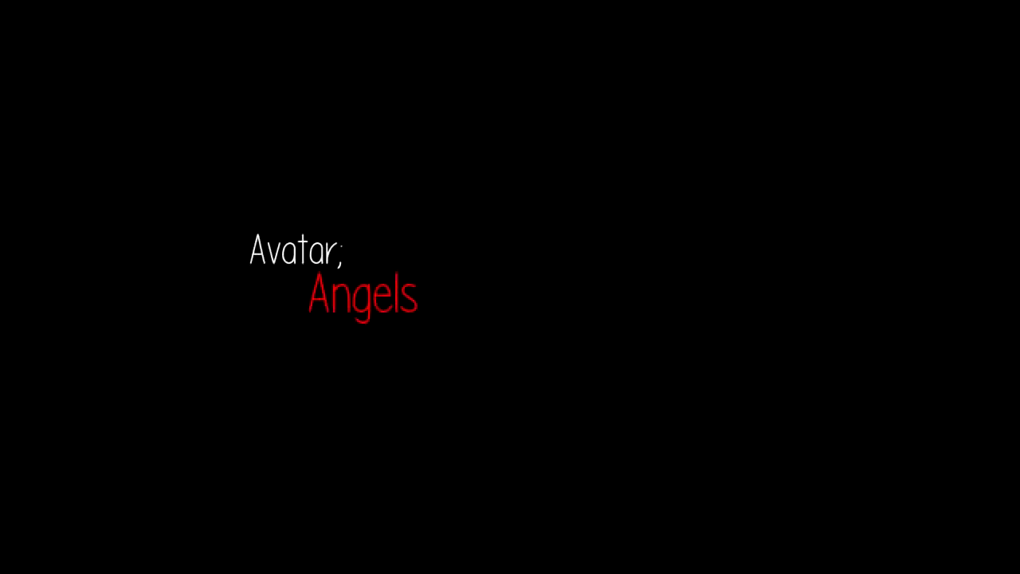